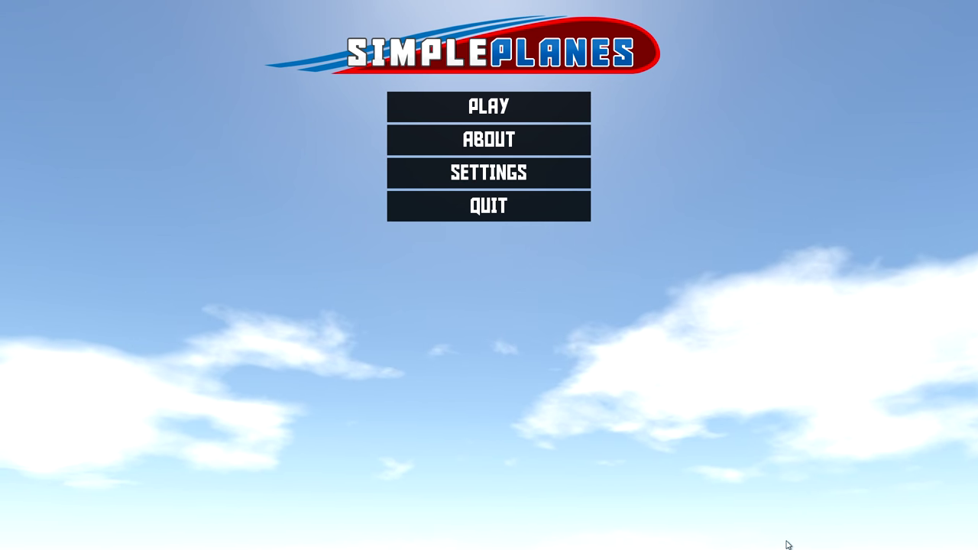
Go from the main menu to the Sandbox modes and select Build and Fly.
click(468, 107)
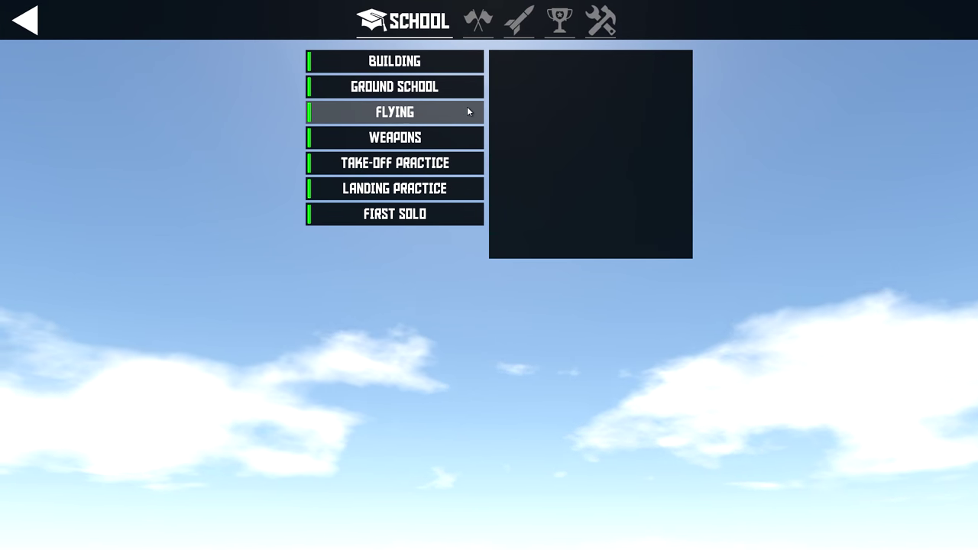
click(410, 66)
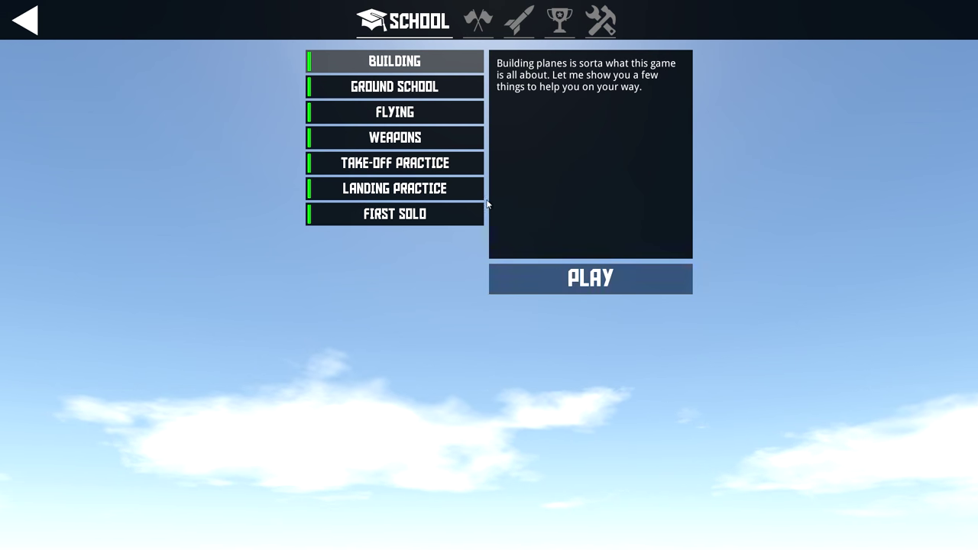
click(601, 22)
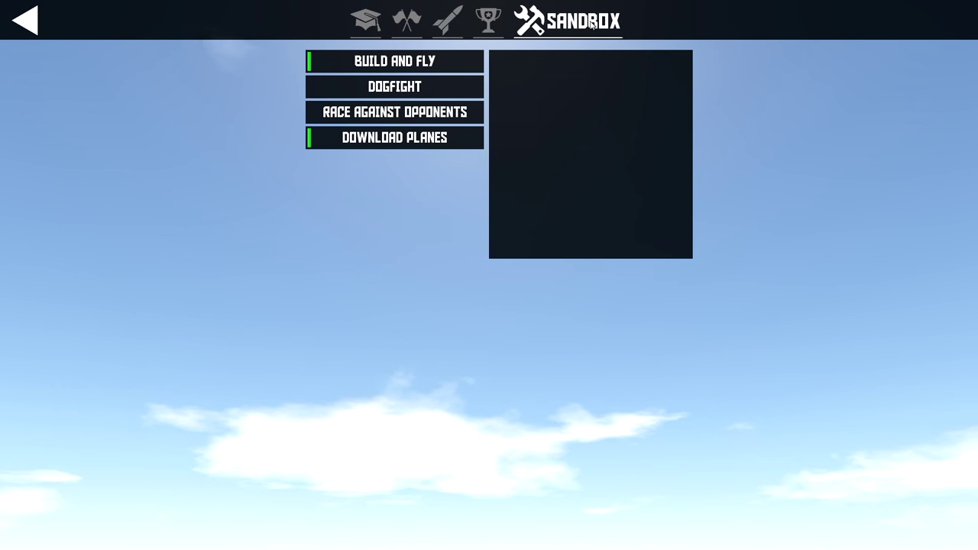
click(396, 62)
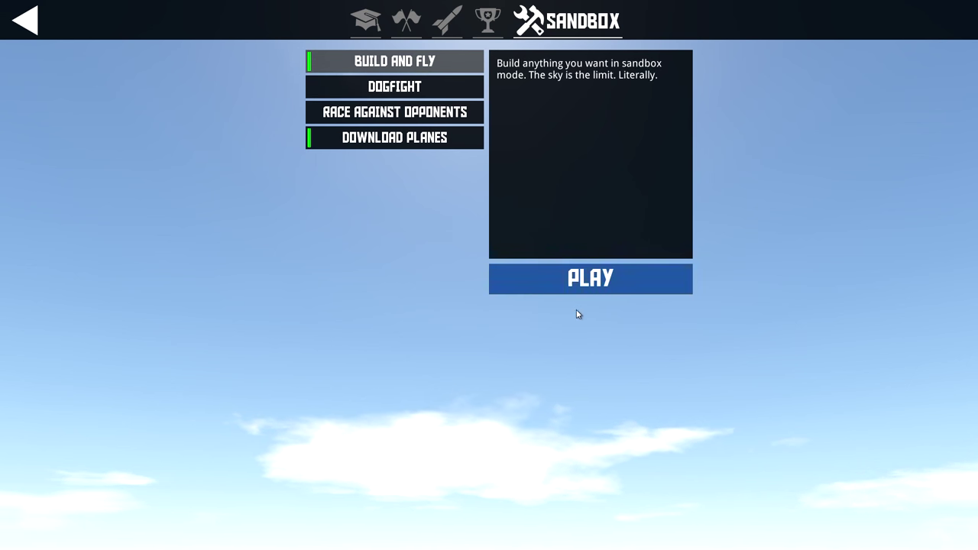
Start Build and Fly and replace the jet with a new aircraft of one cockpit (595 lbs).
click(592, 282)
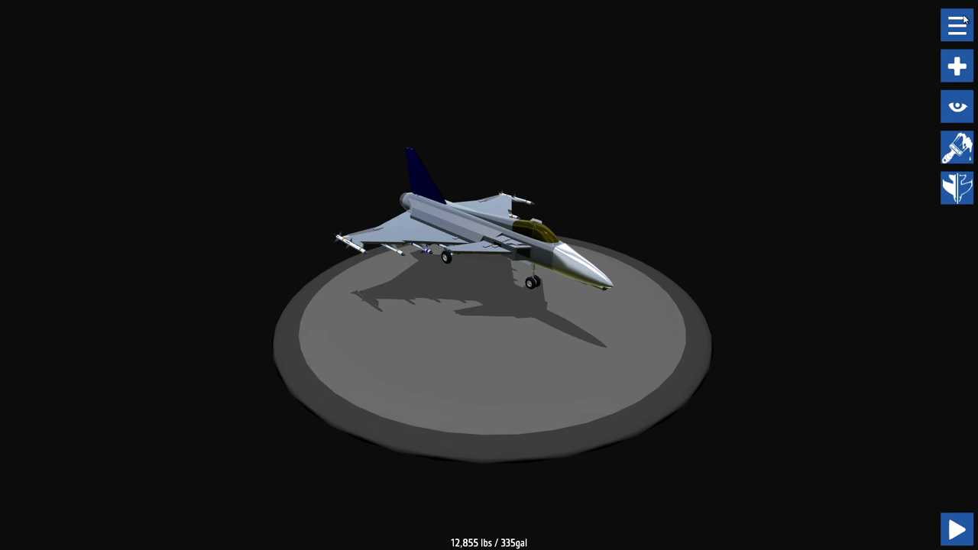
click(956, 28)
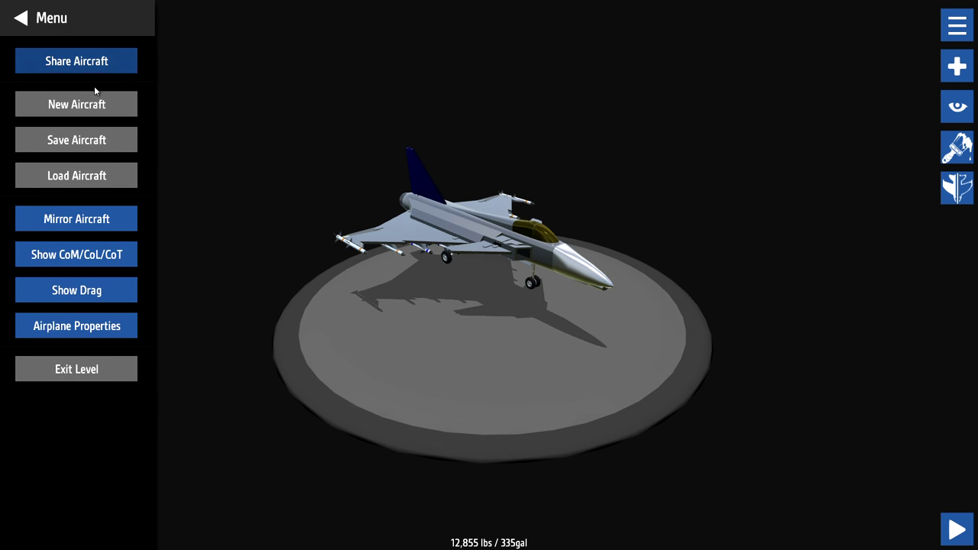
click(82, 111)
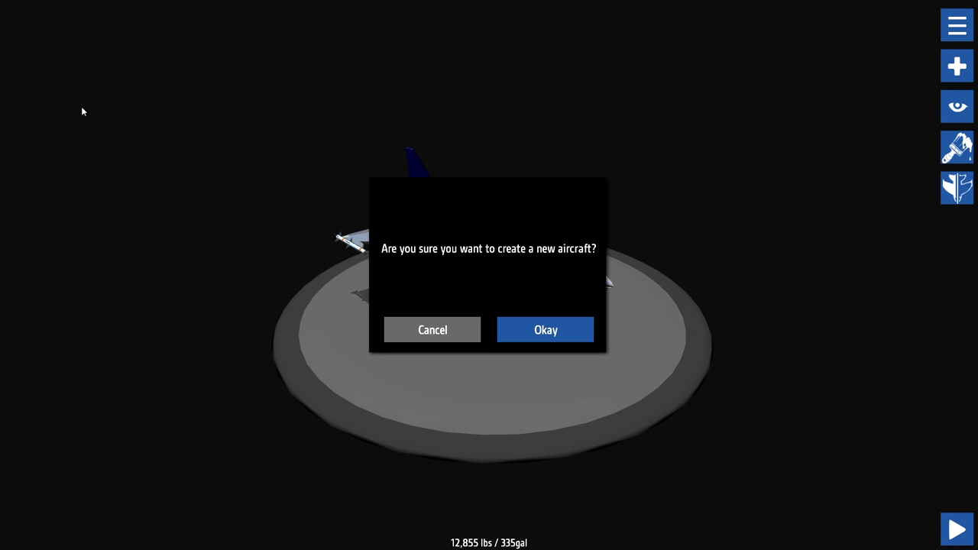
click(533, 336)
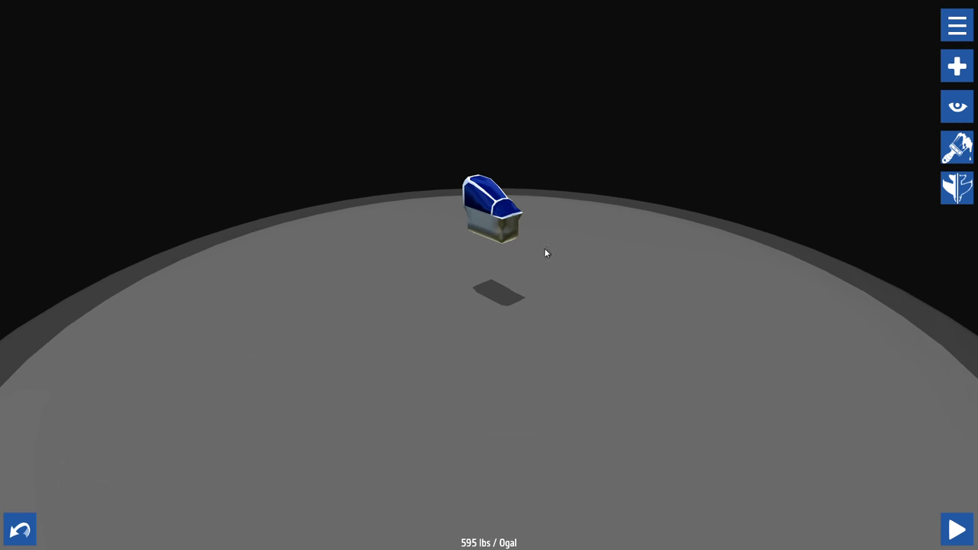
Attach a structural Block to the rear of the cockpit, bringing the craft to 617 lbs.
click(958, 27)
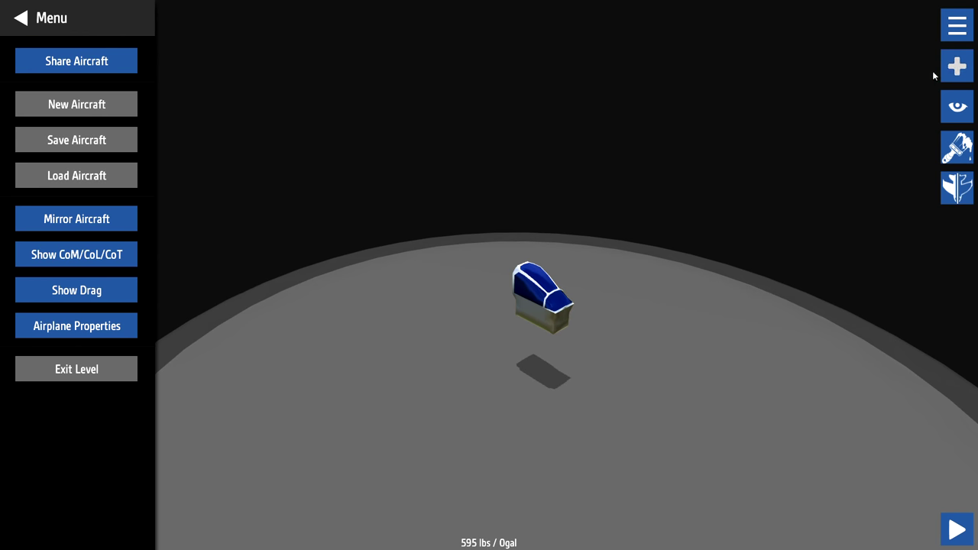
click(957, 66)
click(68, 63)
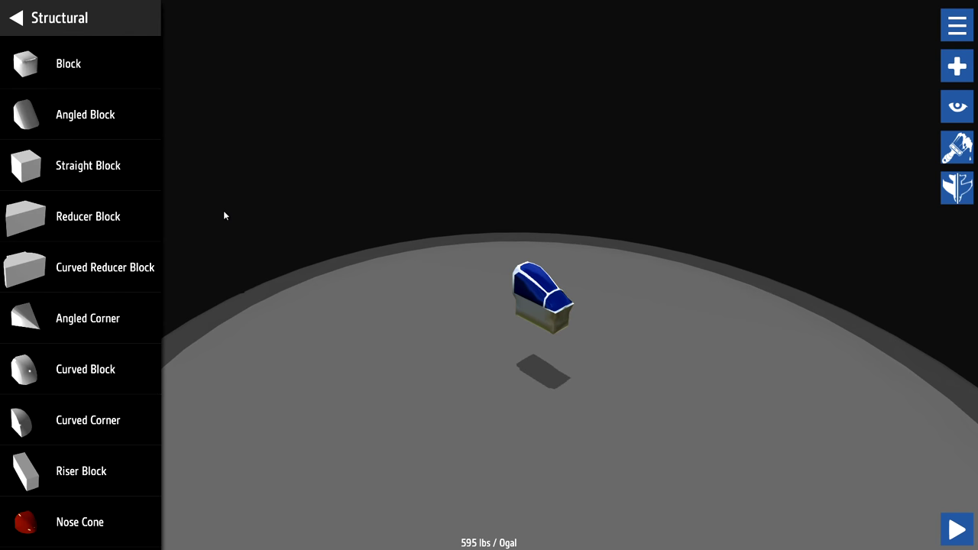
click(59, 65)
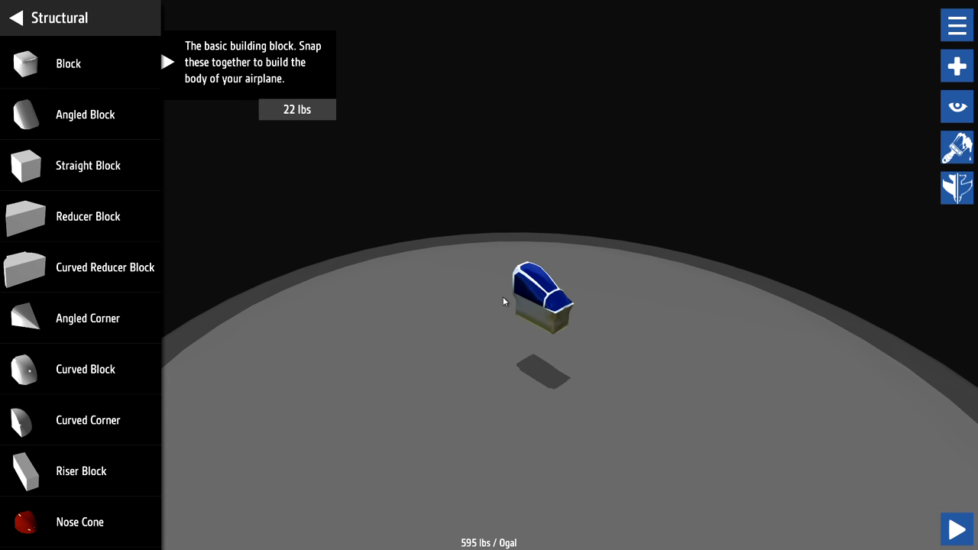
mouse_move(96, 75)
mouse_down()
mouse_move(507, 310)
mouse_move(499, 281)
mouse_move(512, 310)
mouse_move(514, 291)
mouse_up()
mouse_move(656, 289)
mouse_down()
mouse_move(441, 313)
mouse_move(384, 214)
mouse_move(395, 263)
mouse_move(405, 251)
mouse_up()
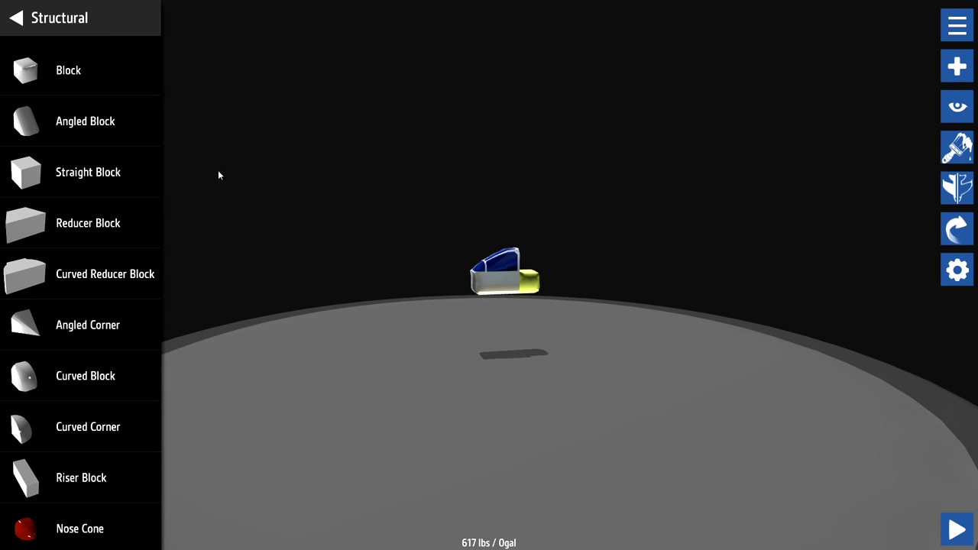
scroll(549, 307, up, 5)
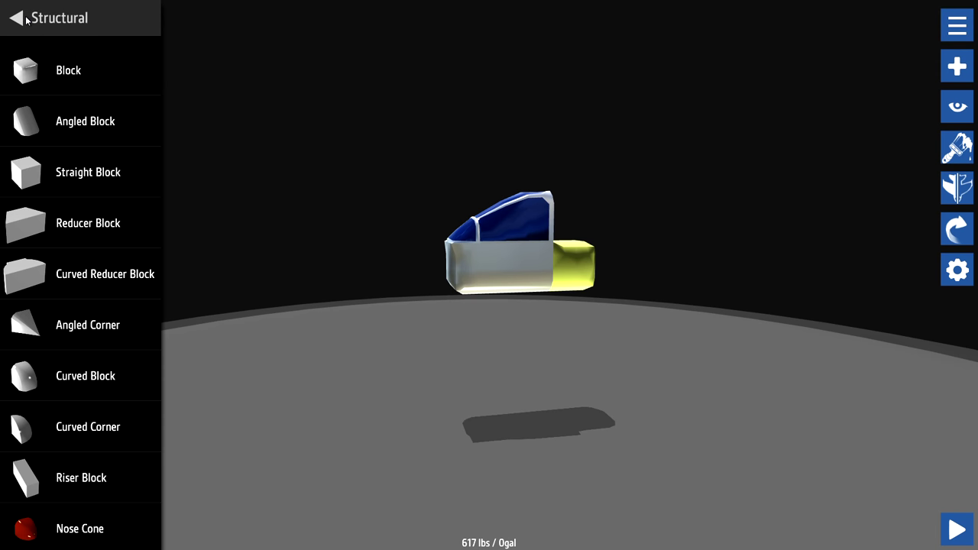
click(956, 68)
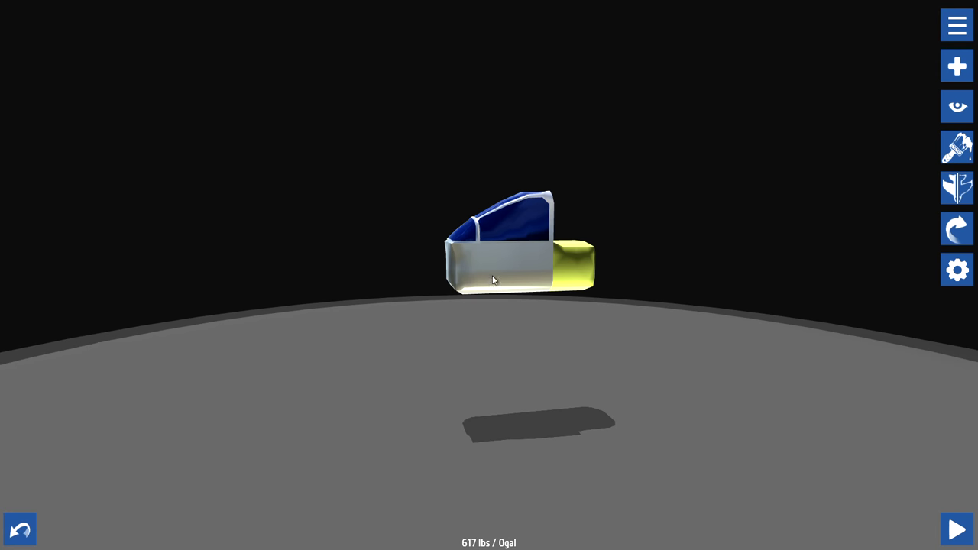
click(973, 68)
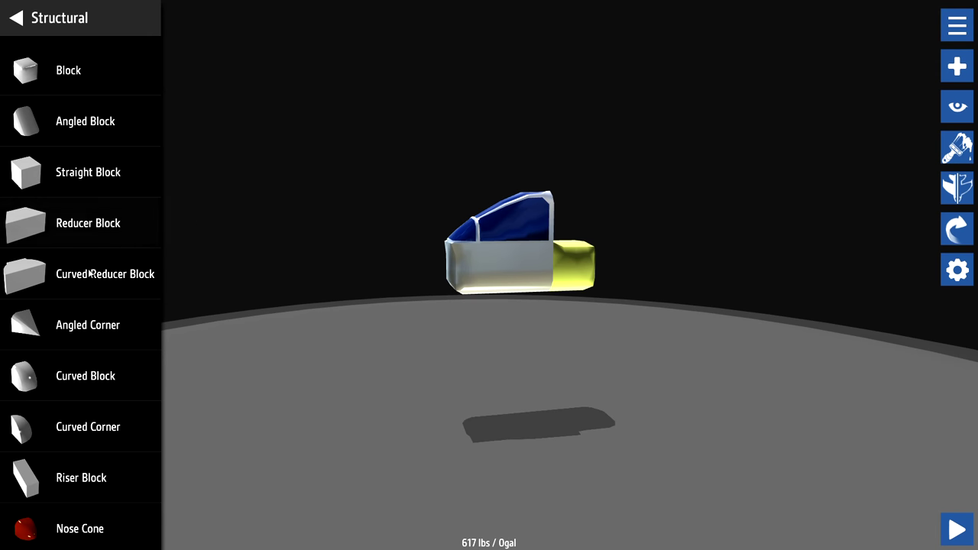
Mount a Blade T1000 propeller on the nose of the cockpit.
click(31, 16)
click(58, 172)
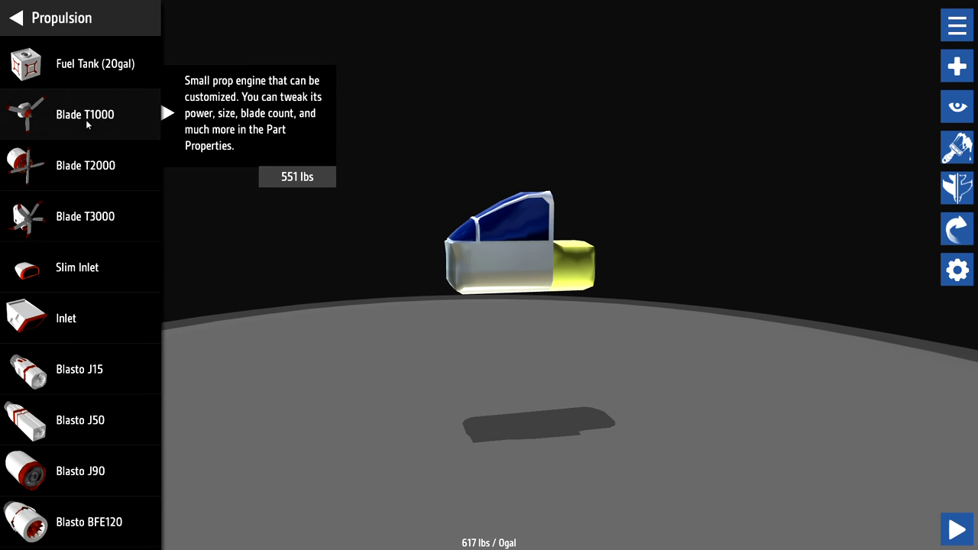
mouse_move(149, 115)
mouse_down()
mouse_move(444, 224)
mouse_move(433, 265)
mouse_move(452, 272)
mouse_up()
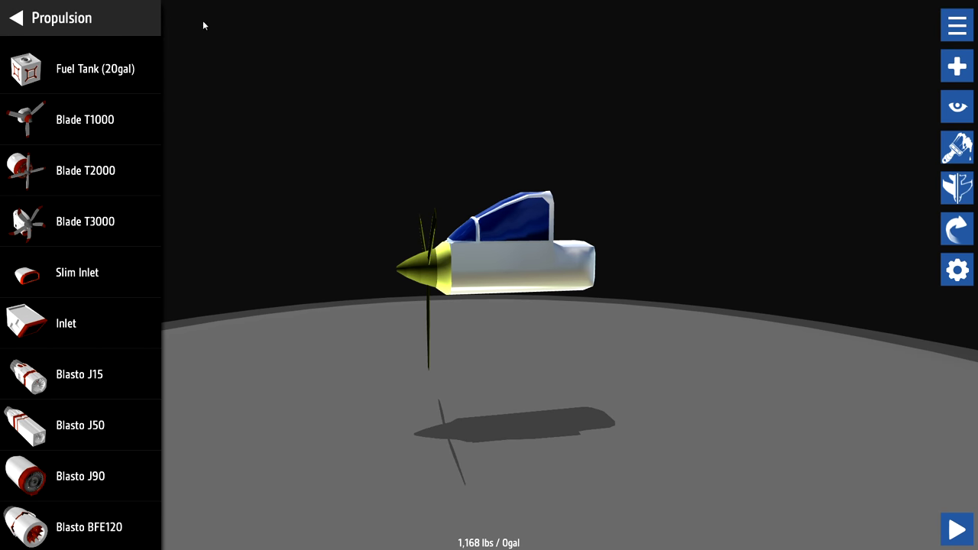
Extend the fuselage with structural Blocks at the tail, reaching 1,300 lbs.
click(71, 23)
click(48, 71)
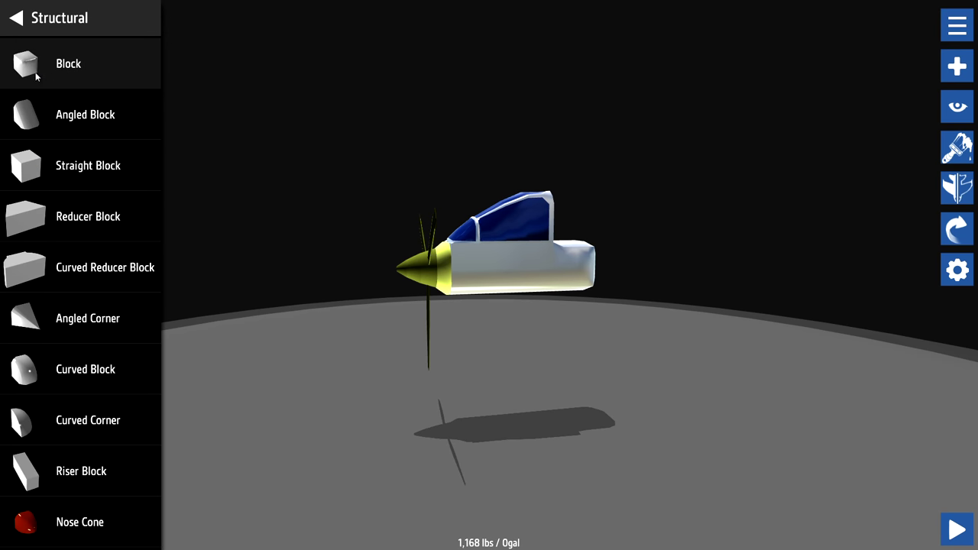
mouse_move(46, 71)
mouse_down()
mouse_move(144, 81)
mouse_move(627, 207)
mouse_move(609, 264)
mouse_move(663, 260)
mouse_move(685, 250)
mouse_move(679, 242)
mouse_move(736, 265)
mouse_move(785, 248)
mouse_move(809, 263)
mouse_move(830, 250)
mouse_move(787, 258)
mouse_move(817, 262)
mouse_move(806, 263)
mouse_up()
click(621, 258)
click(774, 256)
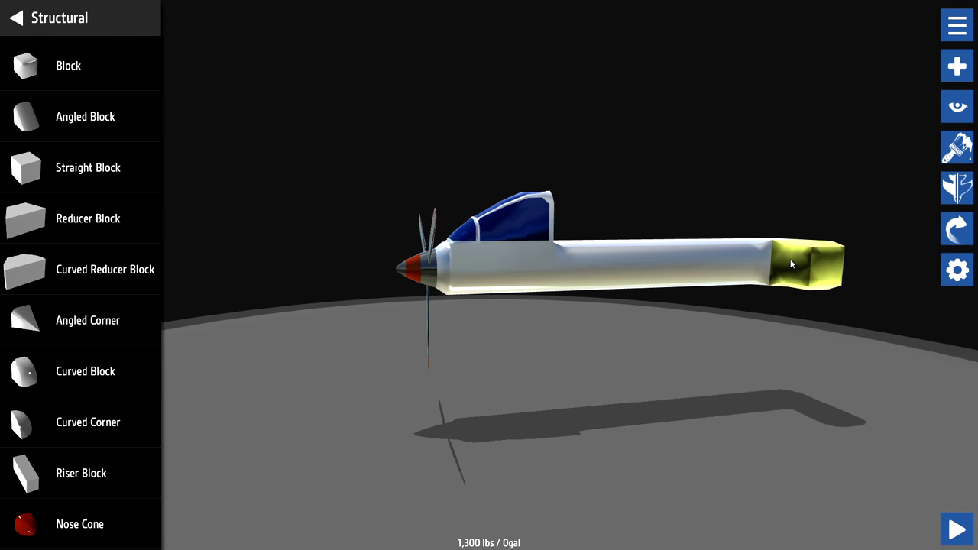
Undo the last tail block change and attach a fresh Block to the fuselage tail.
key(ctrl+z)
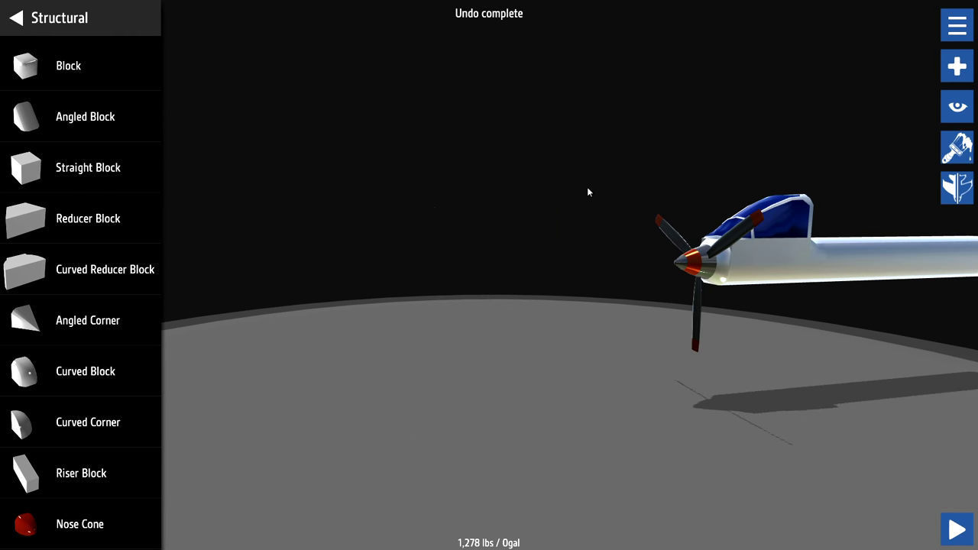
drag(882, 368, 728, 368)
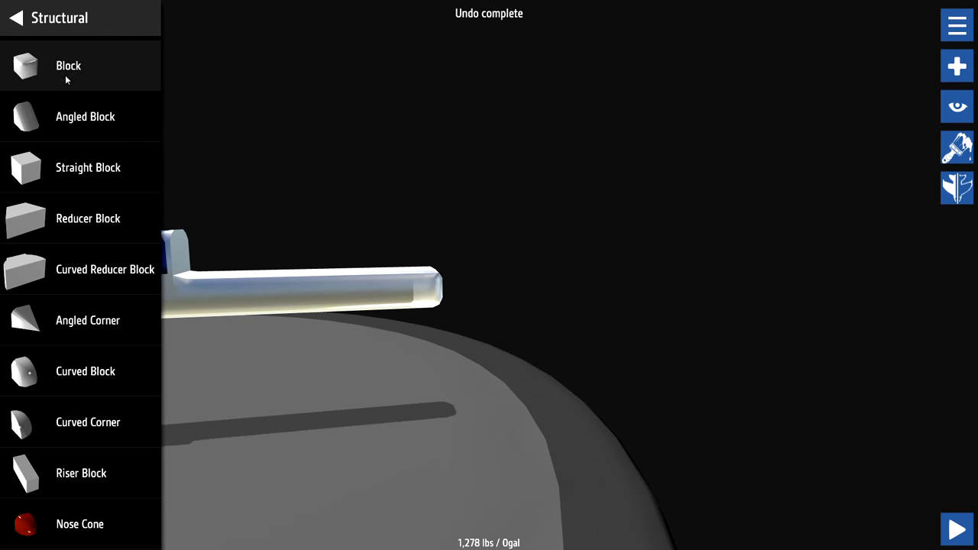
mouse_move(94, 85)
mouse_down()
mouse_move(219, 94)
mouse_move(466, 302)
mouse_move(459, 289)
mouse_move(447, 307)
mouse_up()
mouse_move(340, 351)
mouse_down()
mouse_move(439, 346)
mouse_move(336, 341)
mouse_move(347, 341)
mouse_up()
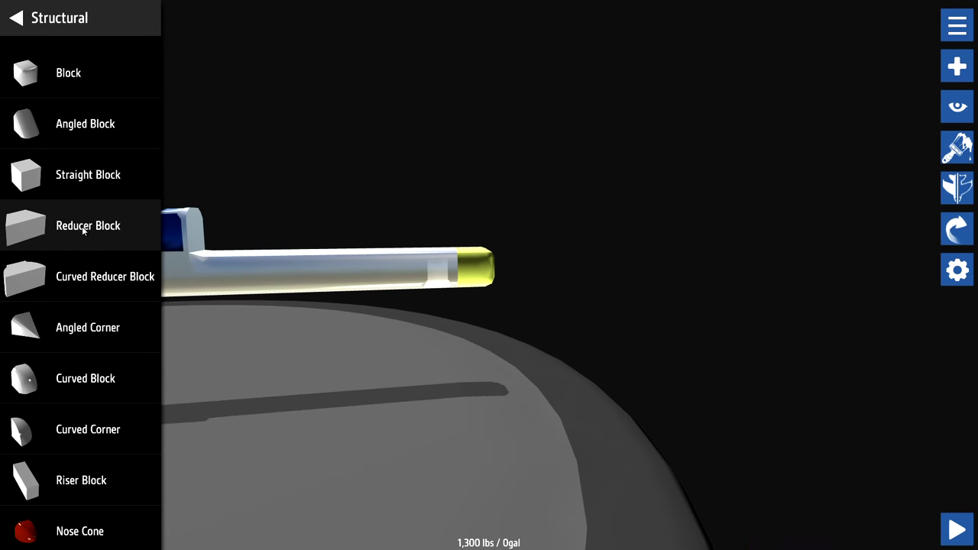
mouse_move(321, 353)
mouse_down()
mouse_move(402, 349)
mouse_move(280, 356)
mouse_move(330, 352)
mouse_up()
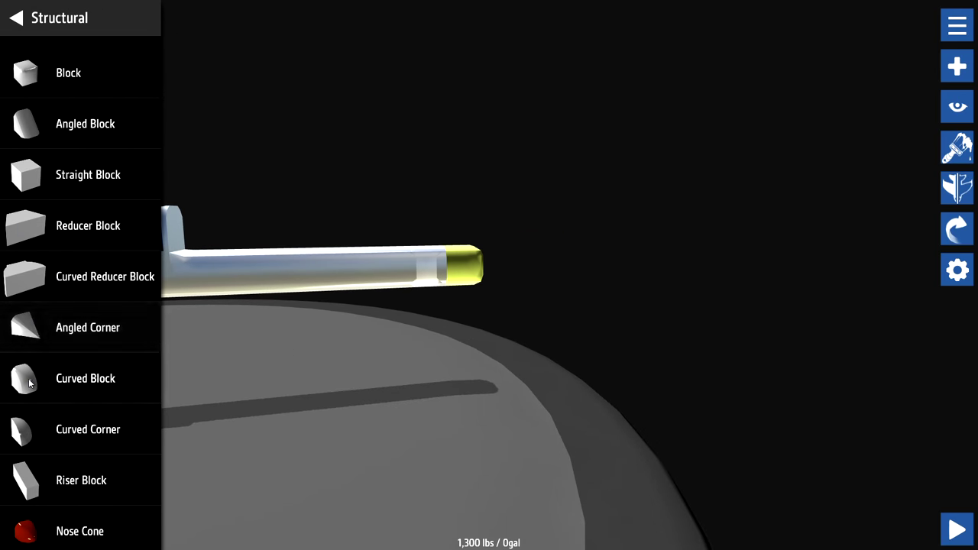
Place a Curved Block behind the cockpit and rotate it twice.
mouse_move(27, 384)
mouse_down()
mouse_move(127, 329)
mouse_move(181, 238)
mouse_up()
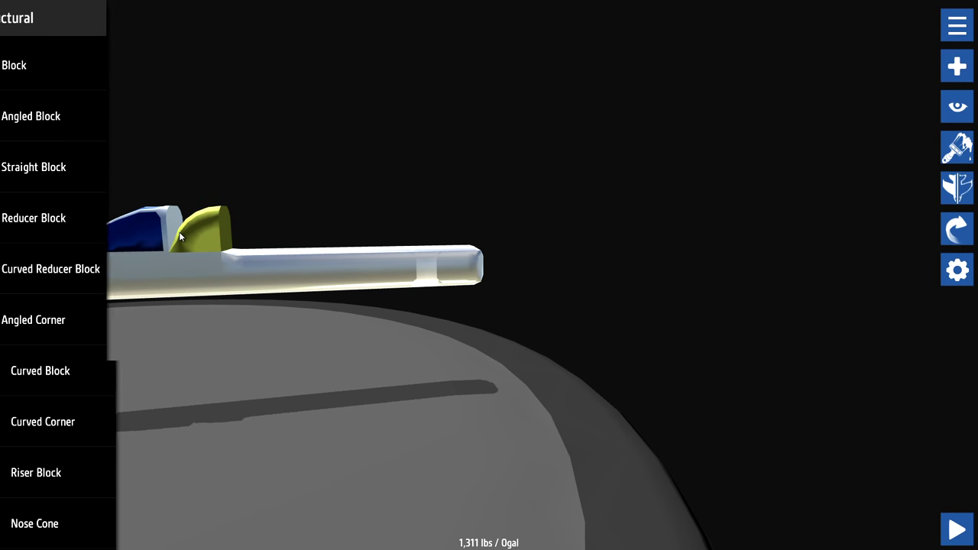
click(963, 229)
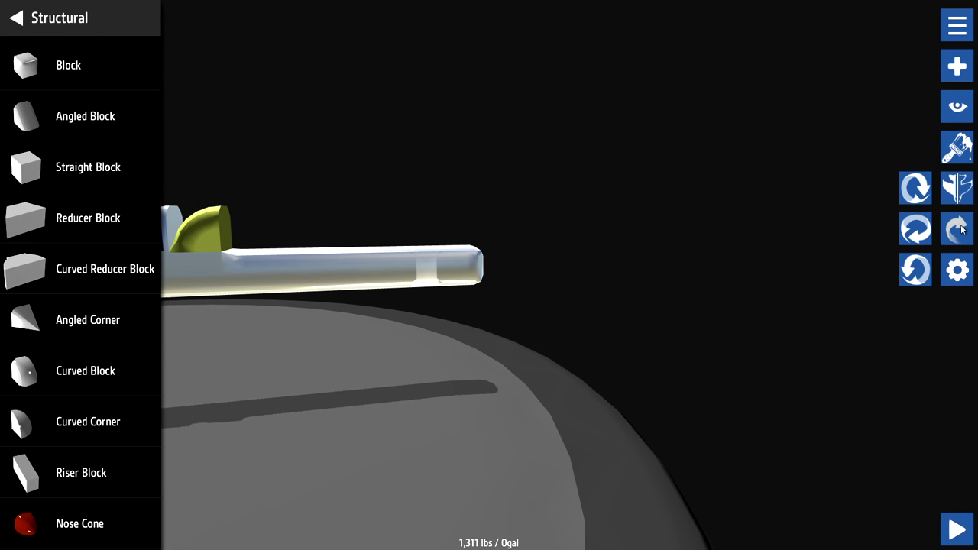
click(923, 238)
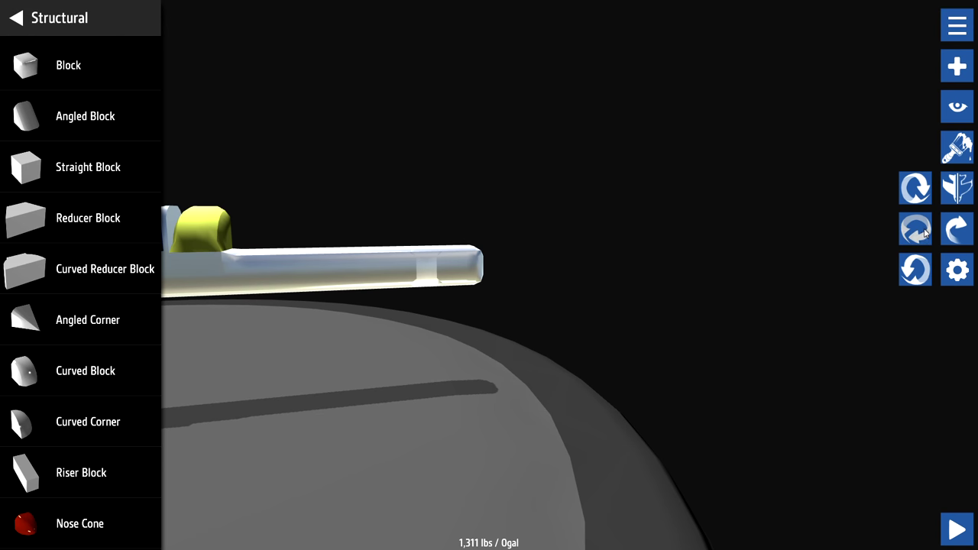
click(925, 233)
click(439, 172)
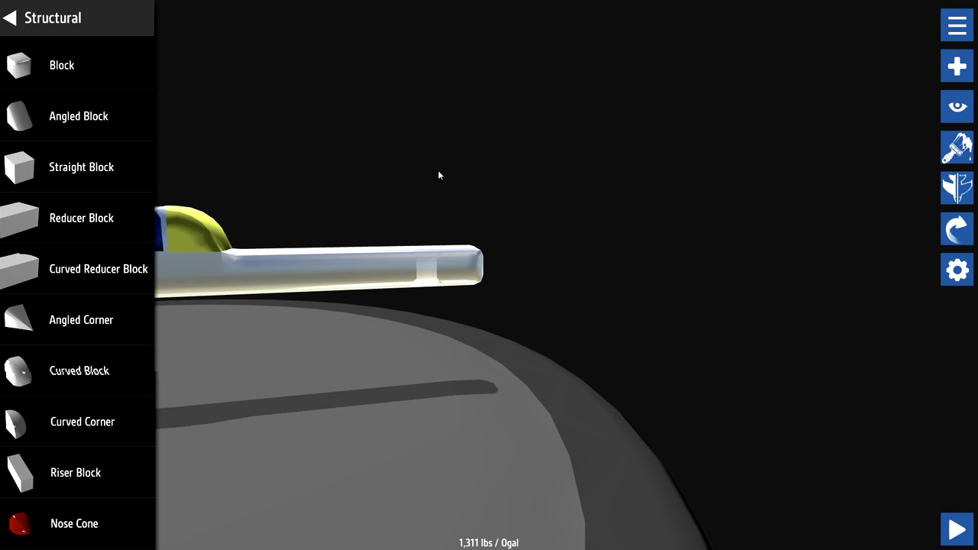
Add an Angled Corner part to the fuselage, bringing the craft to 1,311 lbs.
click(114, 316)
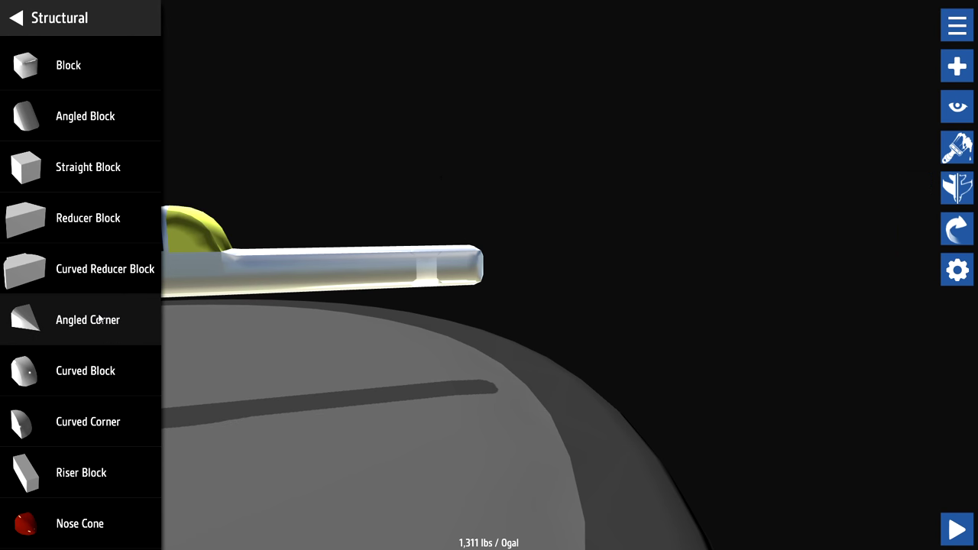
drag(98, 318, 239, 300)
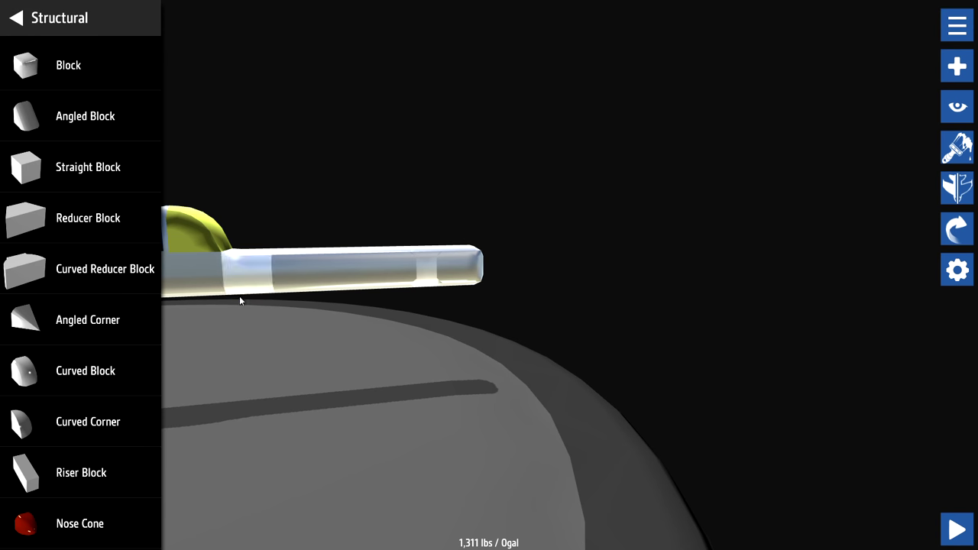
click(25, 25)
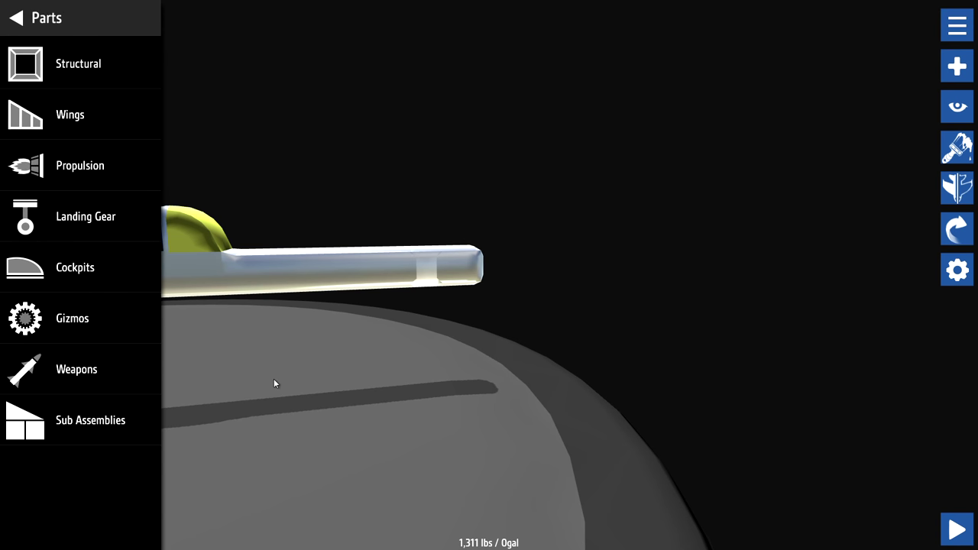
Attach a narrowed, swept Vertical Stabilizer to the tail, then a Horizontal Stabilizer beside it.
mouse_move(297, 404)
mouse_down()
mouse_move(369, 360)
mouse_move(326, 375)
mouse_up()
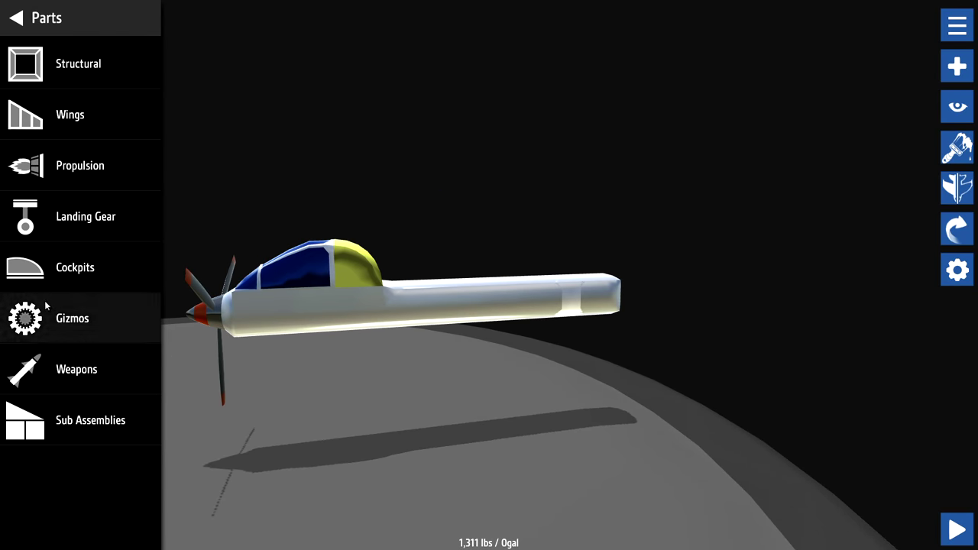
click(52, 129)
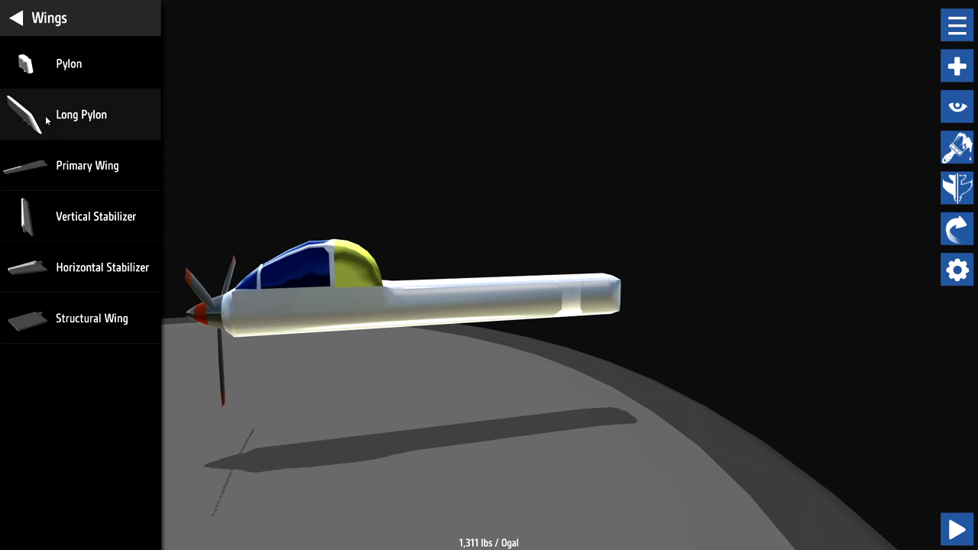
mouse_move(72, 228)
mouse_down()
mouse_move(404, 257)
mouse_move(589, 232)
mouse_up()
double_click(578, 231)
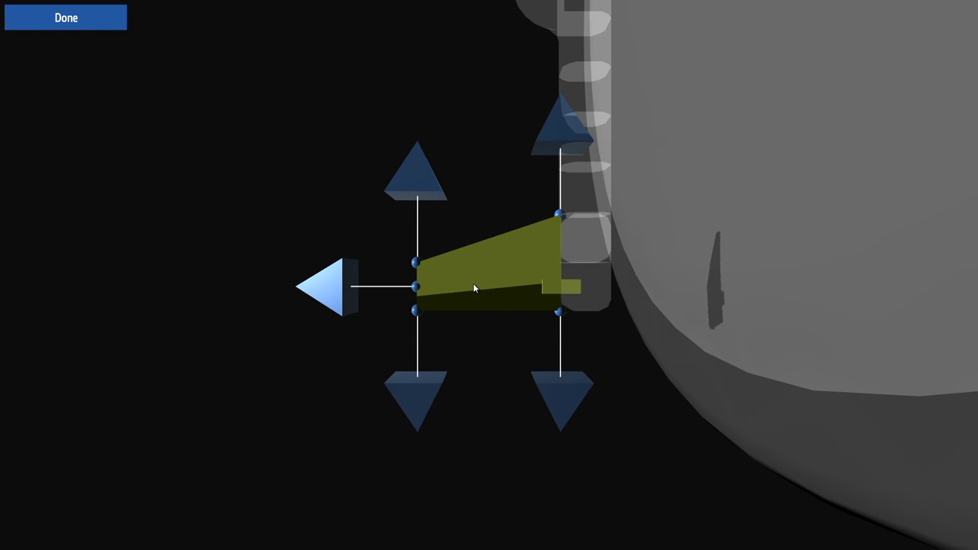
drag(340, 298, 364, 300)
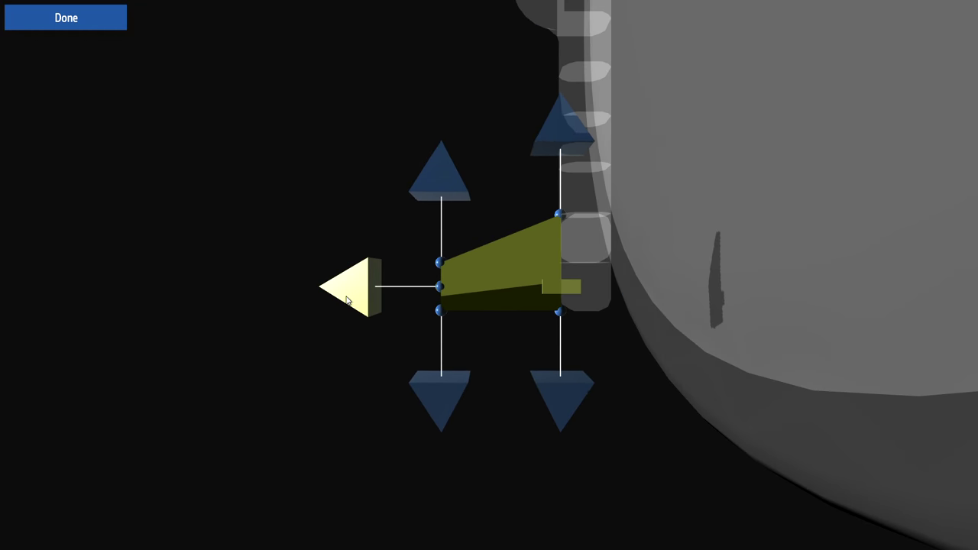
drag(435, 180, 440, 193)
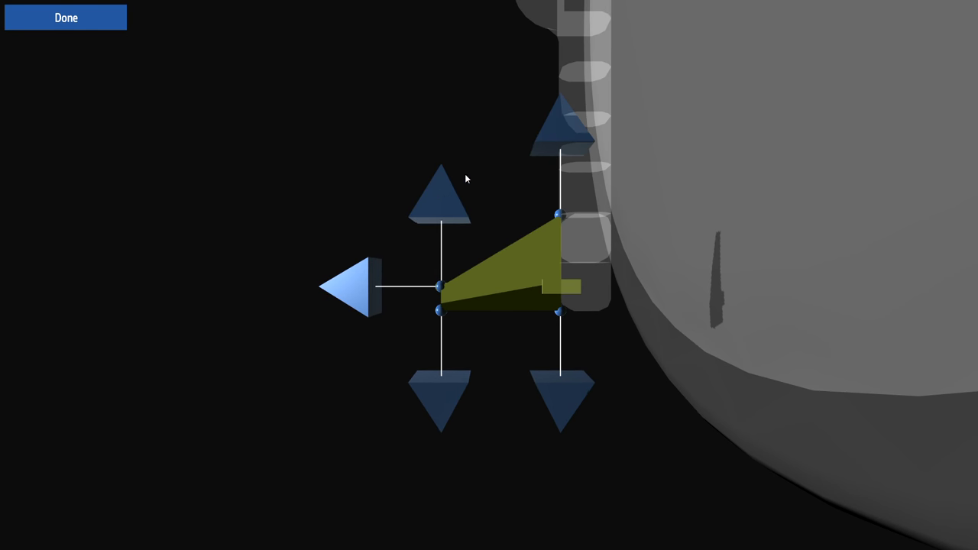
drag(570, 131, 568, 145)
click(74, 16)
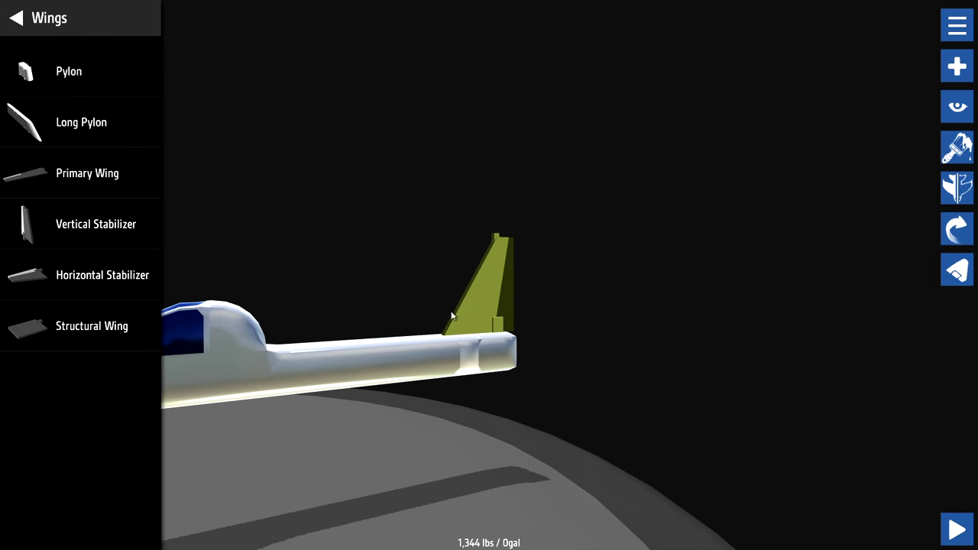
drag(459, 420, 560, 378)
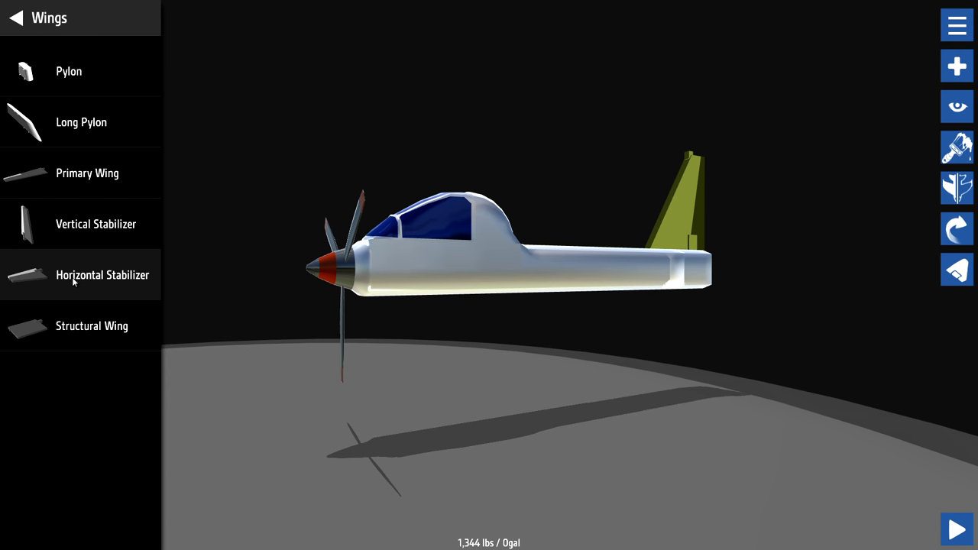
mouse_move(72, 276)
mouse_down()
mouse_move(742, 278)
mouse_move(657, 336)
mouse_move(662, 354)
mouse_move(652, 339)
mouse_up()
Broaden the horizontal stabilizer's outer edge into a swept, tapered surface (1,377 lbs).
click(389, 424)
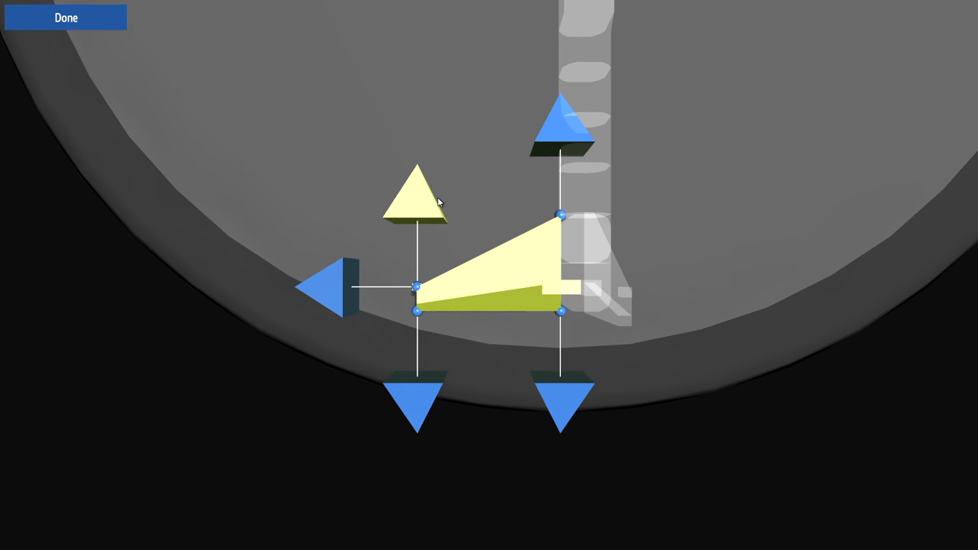
mouse_move(437, 201)
mouse_down()
mouse_move(463, 191)
mouse_move(460, 204)
mouse_up()
click(66, 17)
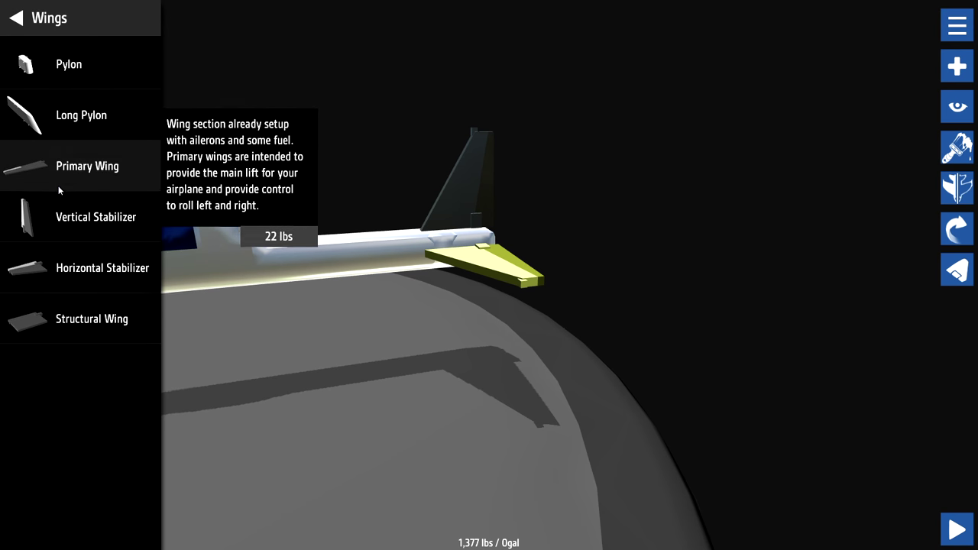
Attach a Primary Wing to the side of the fuselage.
mouse_move(59, 190)
mouse_down()
mouse_move(382, 279)
mouse_move(332, 281)
mouse_up()
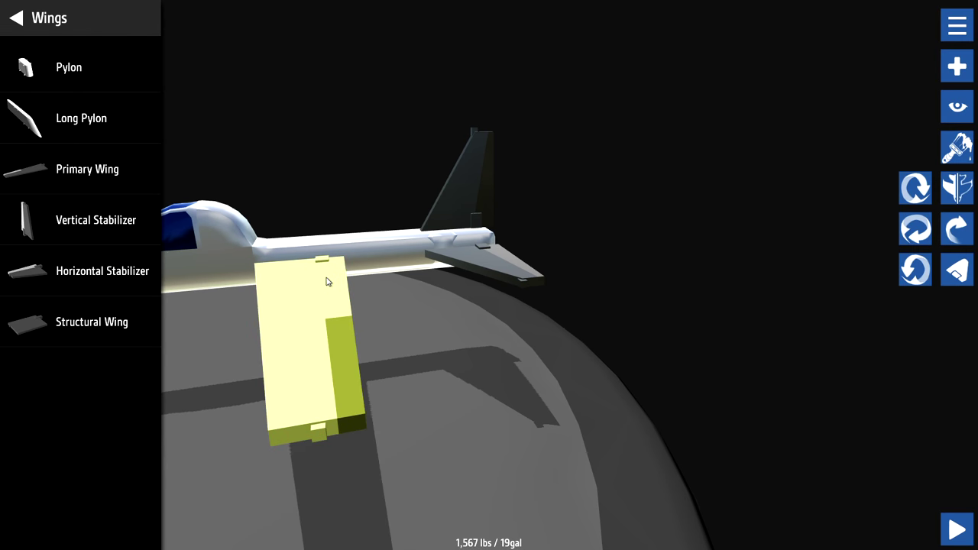
click(288, 291)
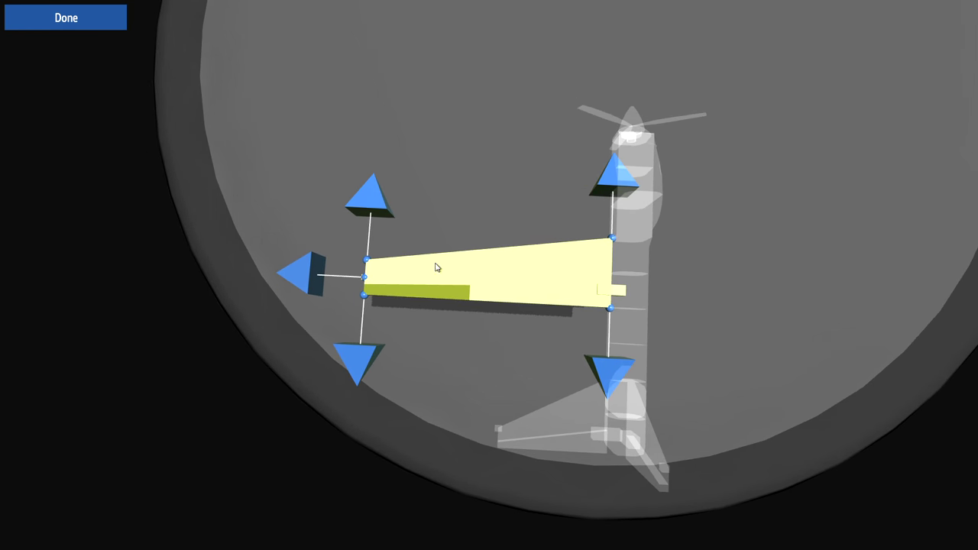
click(75, 21)
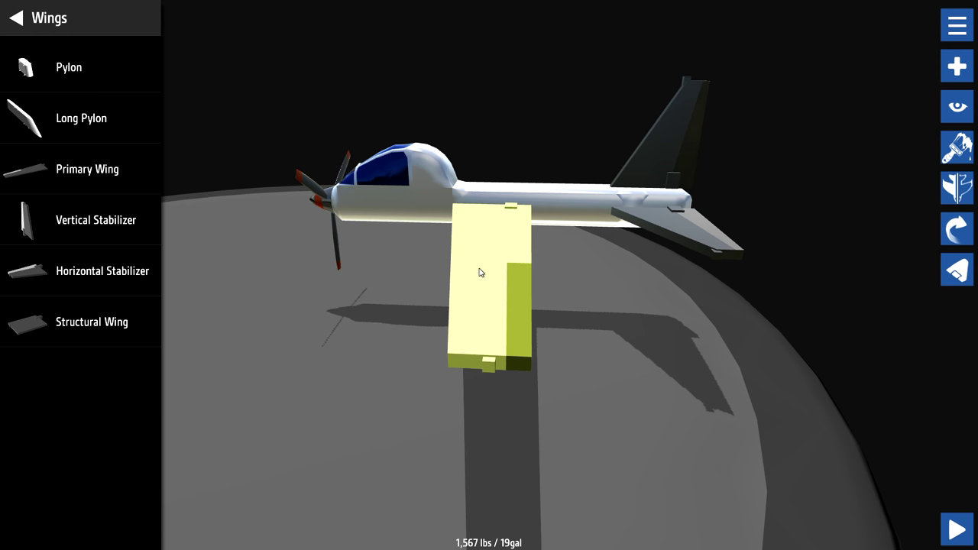
Reshape the wing: narrow the tip, widen the root and shorten the span (1,640 lbs).
click(474, 283)
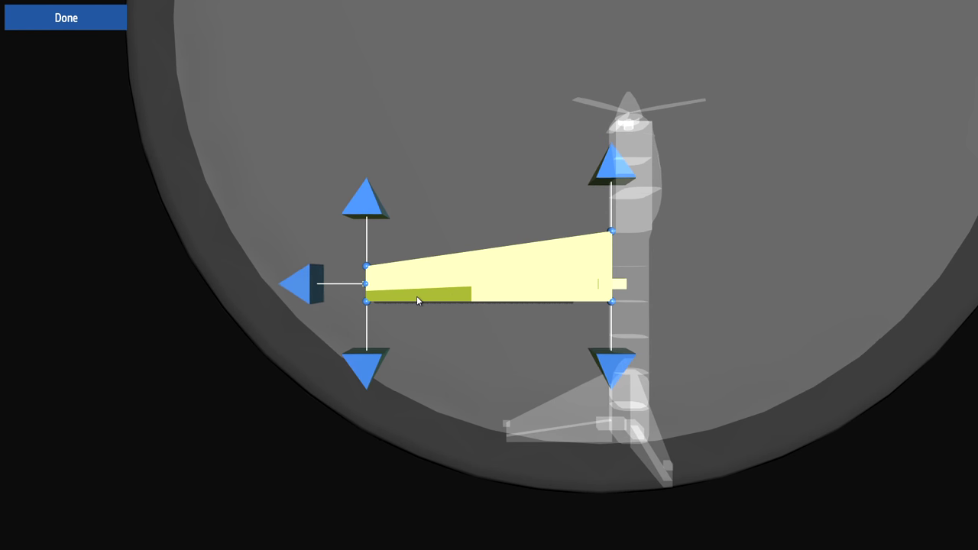
mouse_move(358, 297)
mouse_down()
mouse_move(361, 281)
mouse_move(371, 289)
mouse_move(264, 303)
mouse_move(291, 309)
mouse_up()
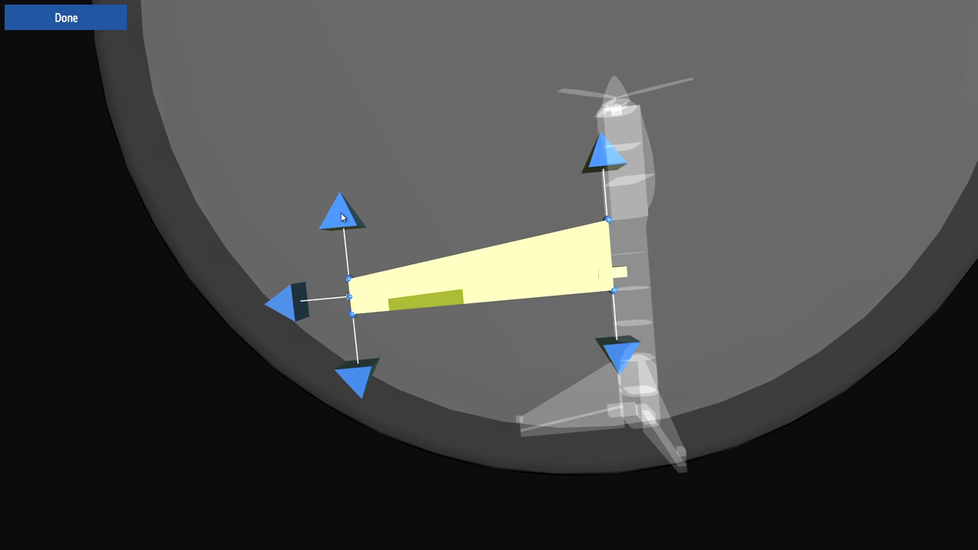
mouse_move(341, 218)
mouse_down()
mouse_move(347, 239)
mouse_move(344, 218)
mouse_up()
drag(605, 159, 603, 146)
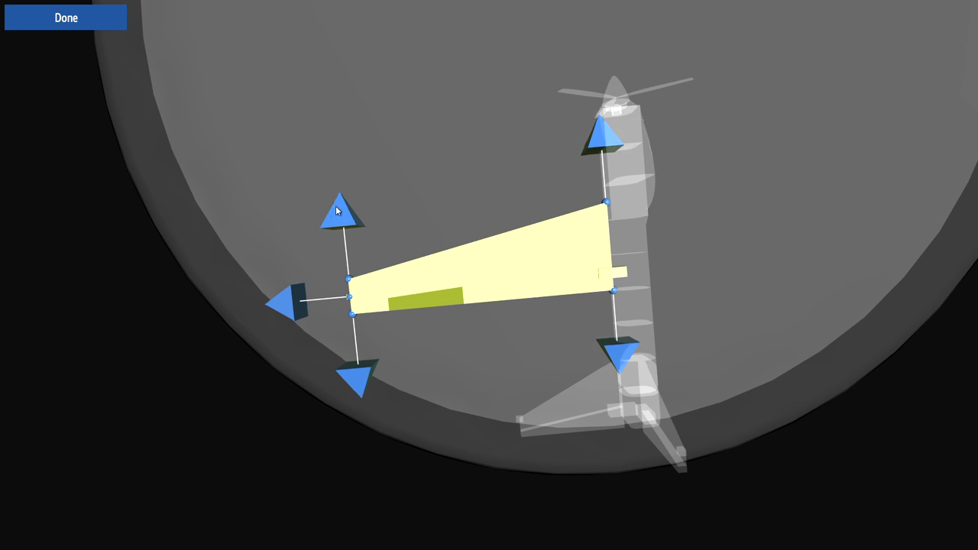
mouse_move(283, 310)
mouse_down()
mouse_move(315, 310)
mouse_move(299, 312)
mouse_up()
click(42, 22)
click(66, 228)
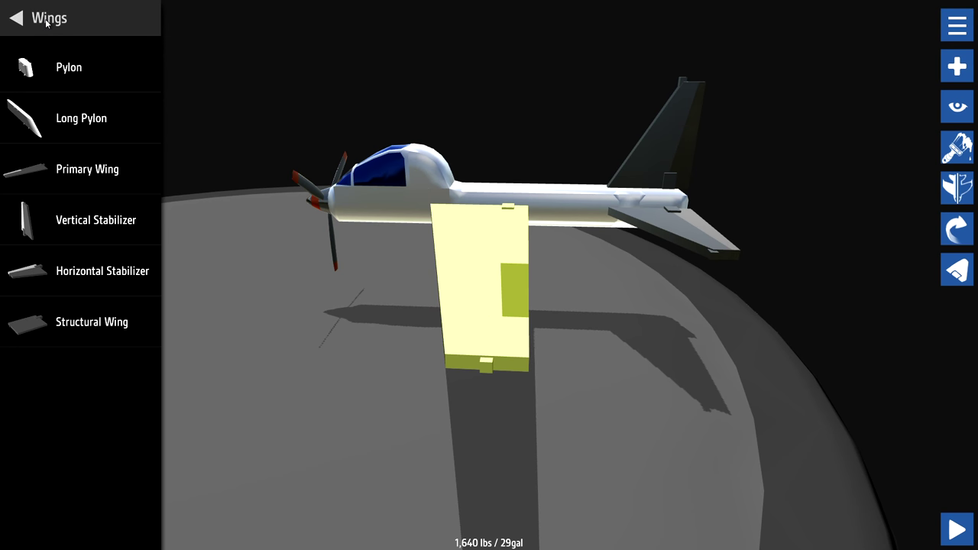
Place Landing Gear wheels under the nose and near the tail (1,904 lbs).
click(47, 23)
click(52, 234)
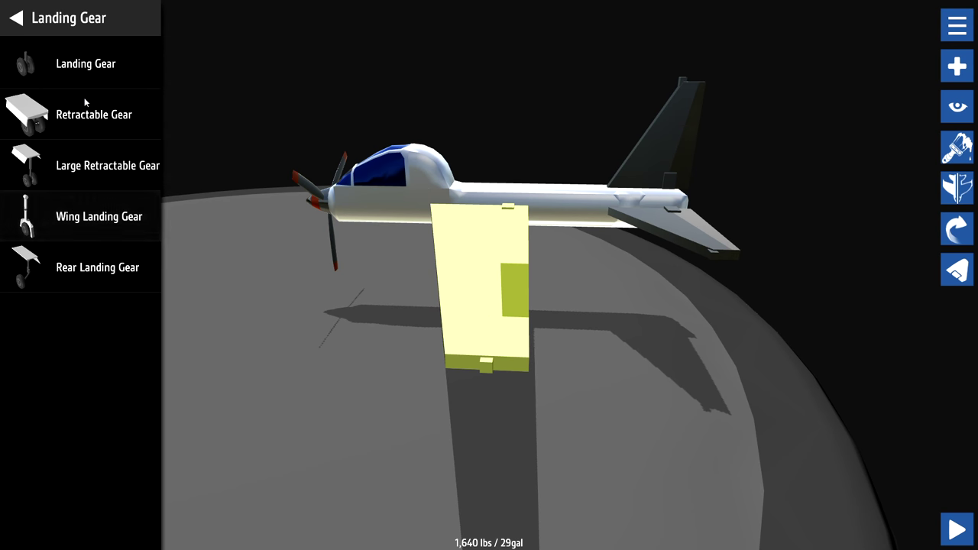
mouse_move(73, 63)
mouse_down()
mouse_move(297, 148)
mouse_move(366, 252)
mouse_move(346, 230)
mouse_move(375, 239)
mouse_move(650, 231)
mouse_up()
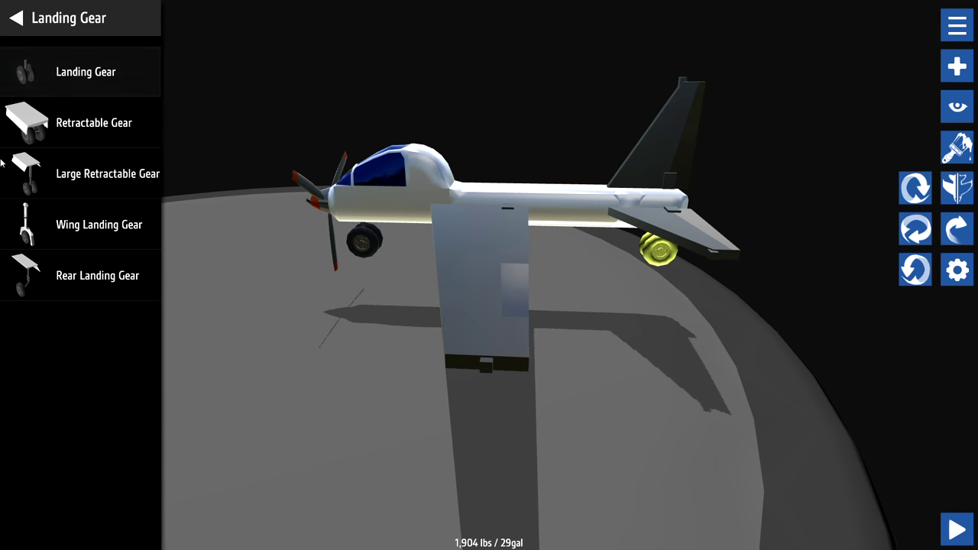
Attach a Pylon from the Wings parts beneath the main wing.
click(18, 17)
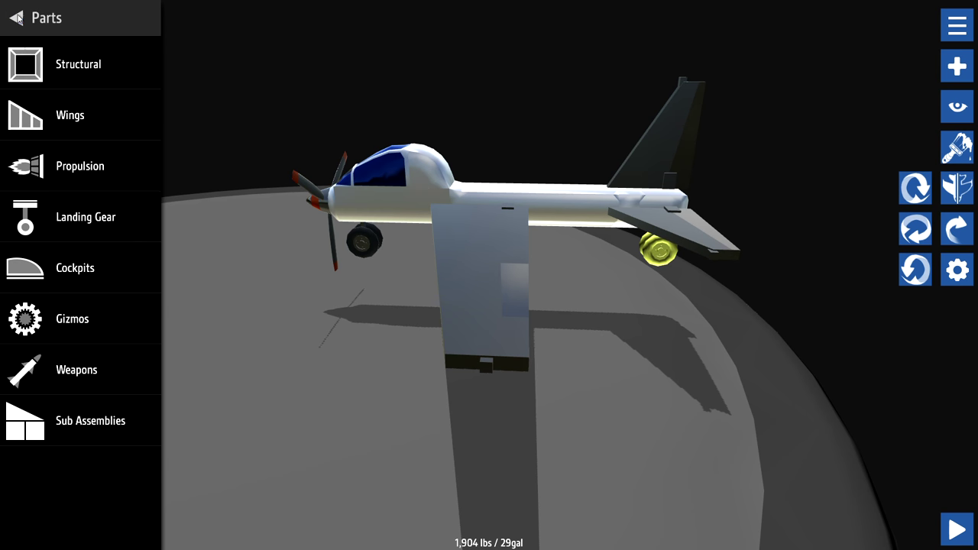
click(51, 125)
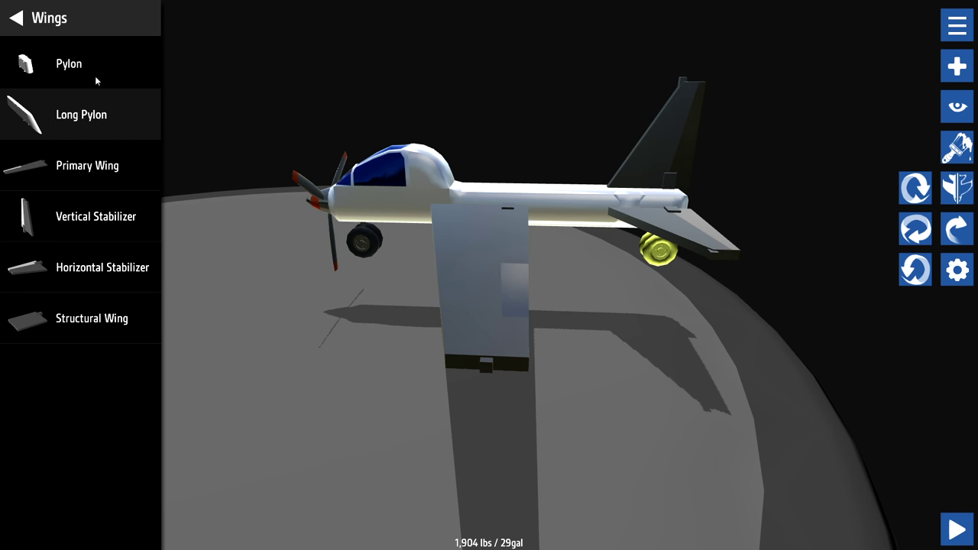
mouse_move(94, 75)
mouse_down()
mouse_move(446, 247)
mouse_move(475, 250)
mouse_up()
mouse_move(513, 342)
mouse_down()
mouse_move(568, 293)
mouse_move(302, 105)
mouse_move(395, 169)
mouse_move(552, 138)
mouse_move(336, 110)
mouse_up()
Slide the pylon along the wing to its trailing edge (1,926 lbs).
drag(295, 65, 301, 93)
drag(390, 120, 221, 113)
mouse_move(298, 132)
mouse_down()
mouse_move(266, 140)
mouse_move(330, 131)
mouse_move(326, 203)
mouse_up()
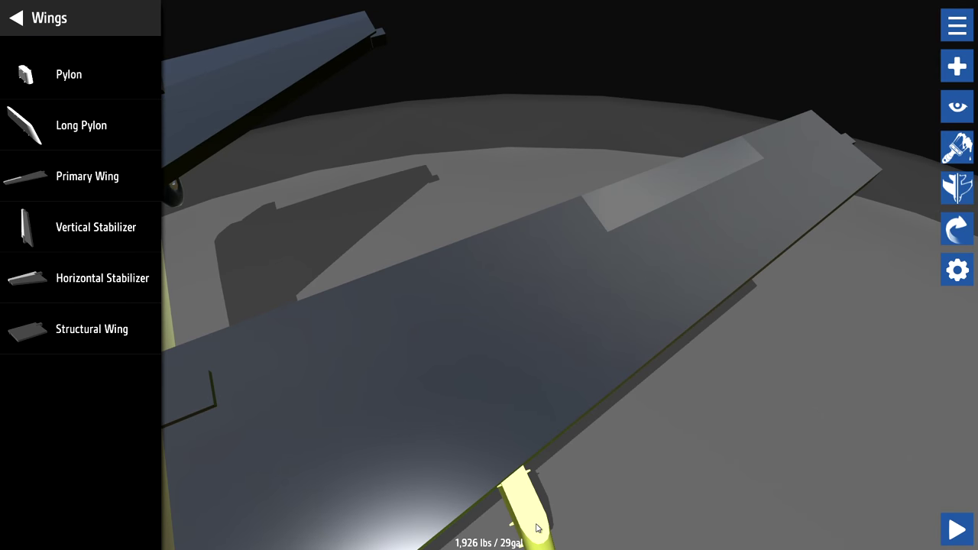
mouse_move(537, 529)
mouse_down()
mouse_move(480, 393)
mouse_move(525, 446)
mouse_move(529, 413)
mouse_move(540, 457)
mouse_move(483, 413)
mouse_move(468, 302)
mouse_up()
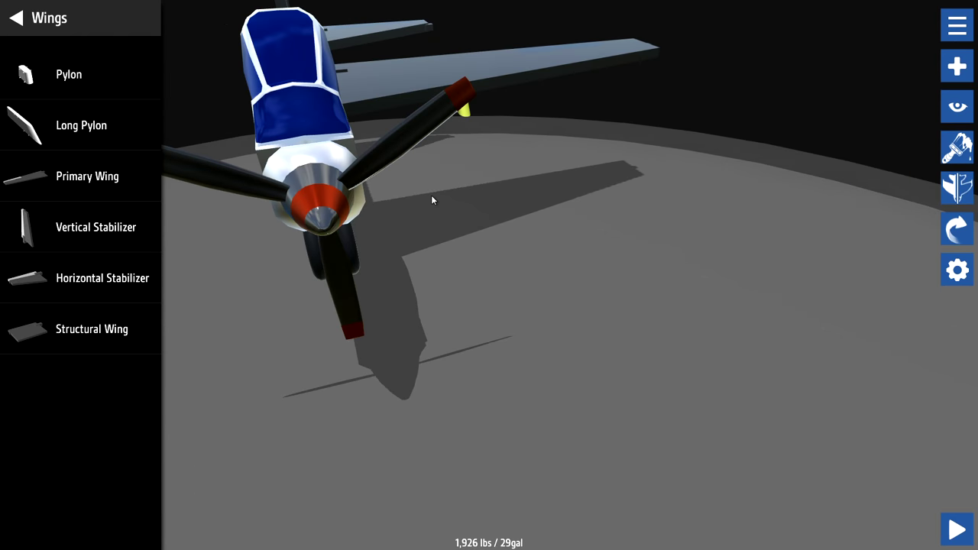
mouse_move(431, 199)
mouse_down()
mouse_move(457, 191)
mouse_move(372, 275)
mouse_move(313, 243)
mouse_move(399, 284)
mouse_up()
click(397, 276)
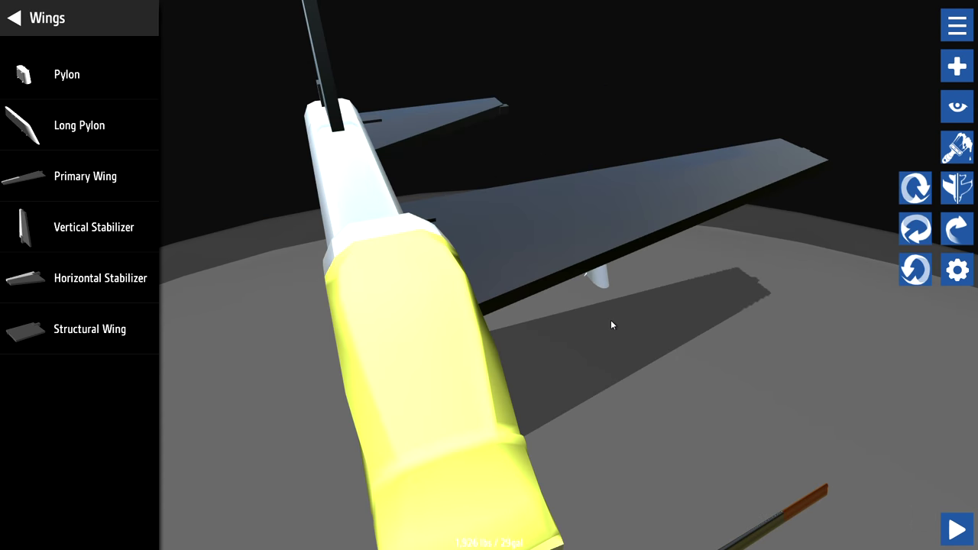
Attach a landing gear wheel set beneath the wing pylon, bringing the craft to 2,059 lbs / 29gal.
click(10, 19)
click(50, 219)
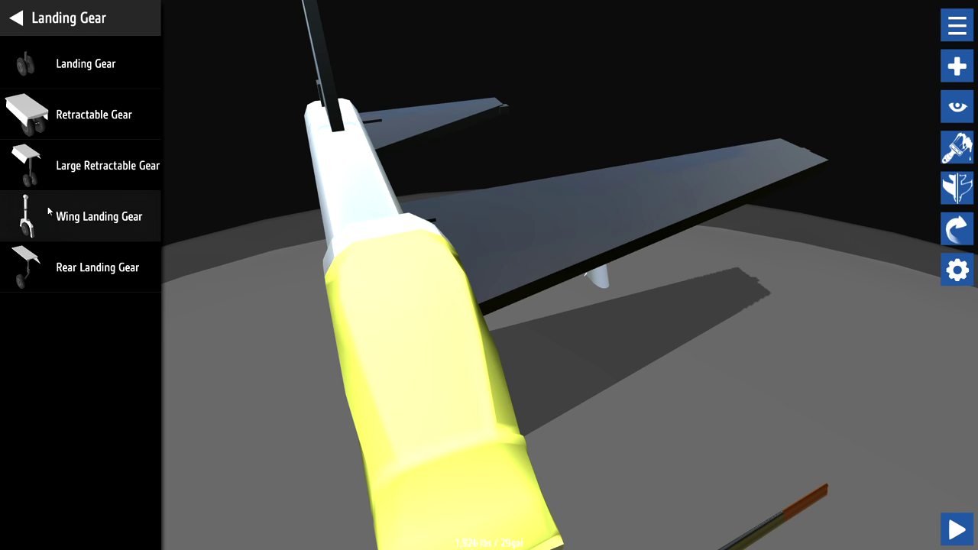
mouse_move(32, 75)
mouse_down()
mouse_move(560, 309)
mouse_move(604, 321)
mouse_move(616, 299)
mouse_move(600, 306)
mouse_move(554, 297)
mouse_move(548, 323)
mouse_move(511, 279)
mouse_move(451, 277)
mouse_move(327, 246)
mouse_move(343, 236)
mouse_move(458, 237)
mouse_move(362, 230)
mouse_move(369, 255)
mouse_move(359, 267)
mouse_move(421, 271)
mouse_move(663, 259)
mouse_up()
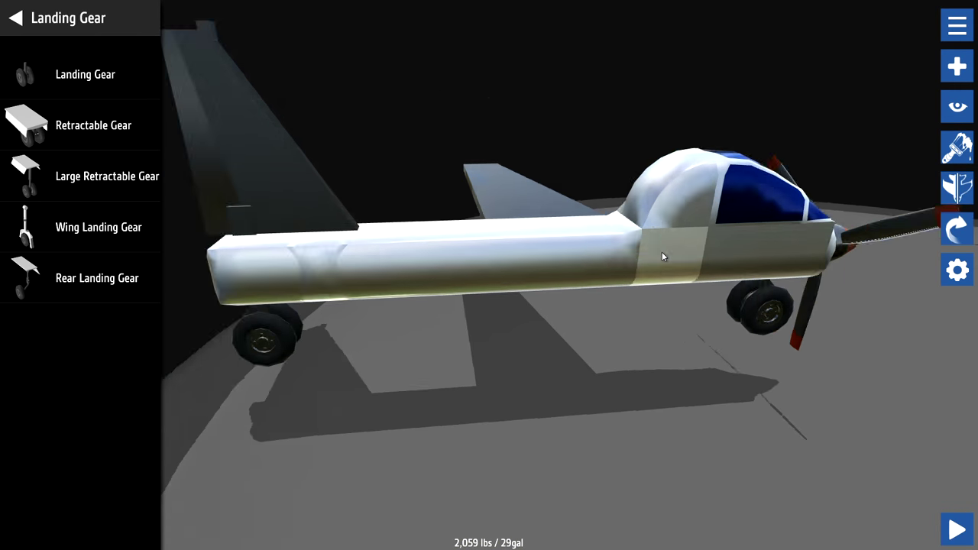
scroll(662, 257, down, 3)
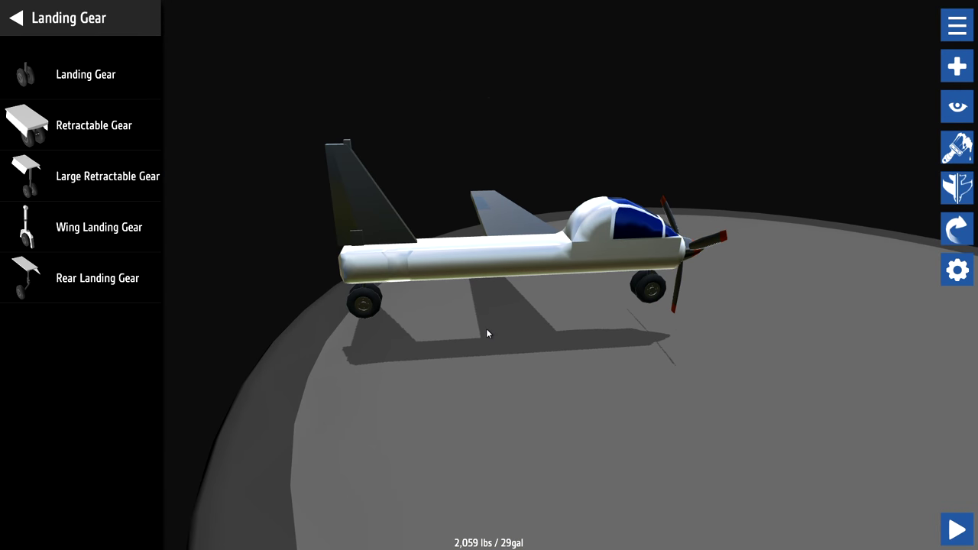
click(23, 26)
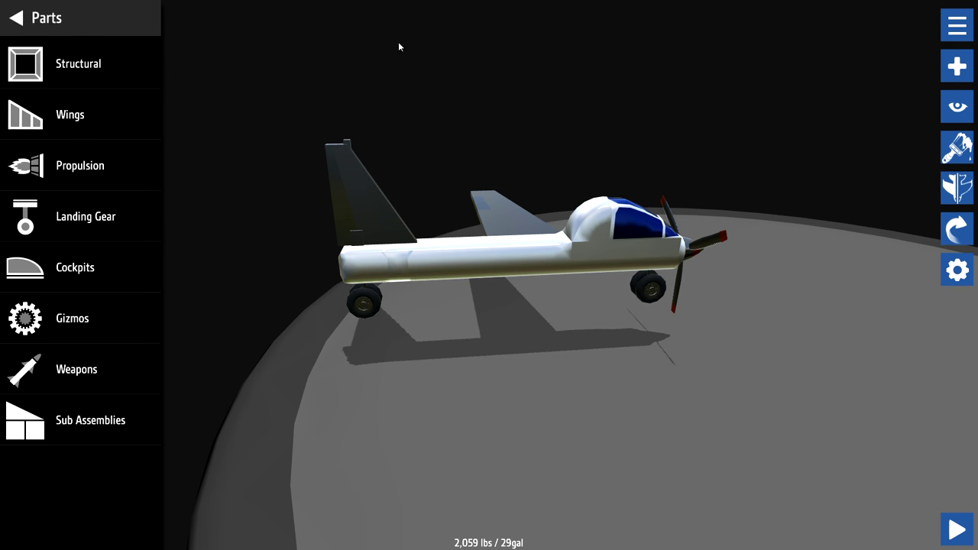
Turn on the CoM/CoL/CoT markers from the main menu.
click(14, 19)
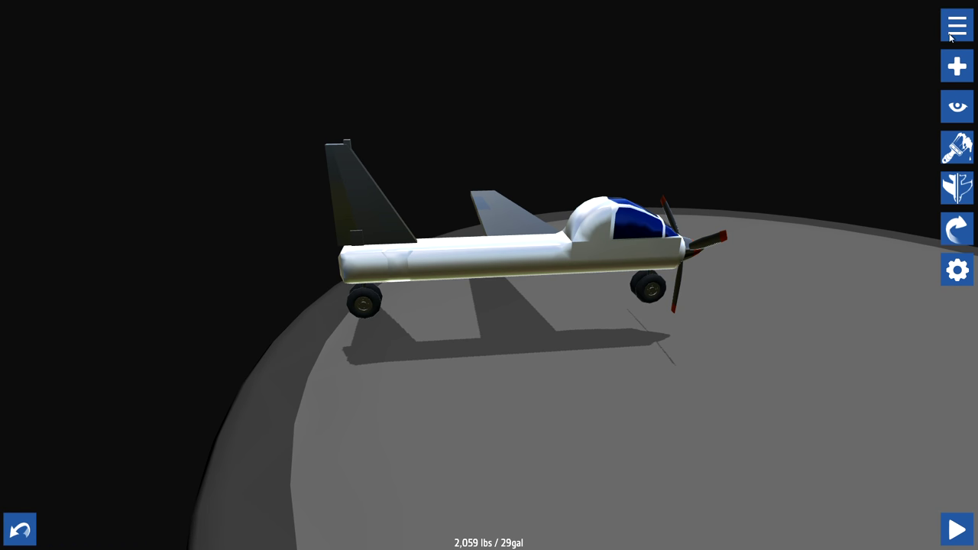
click(963, 67)
click(958, 25)
click(82, 258)
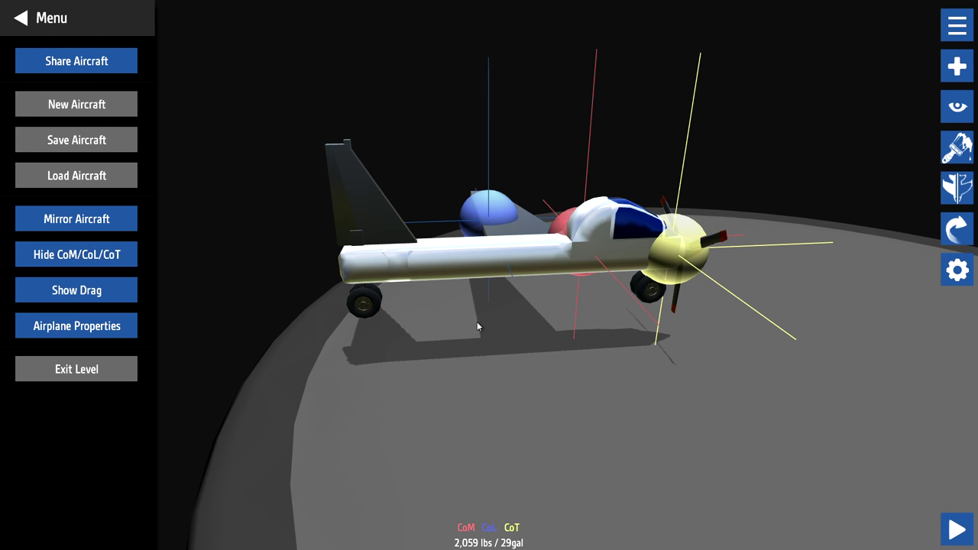
click(84, 254)
click(84, 254)
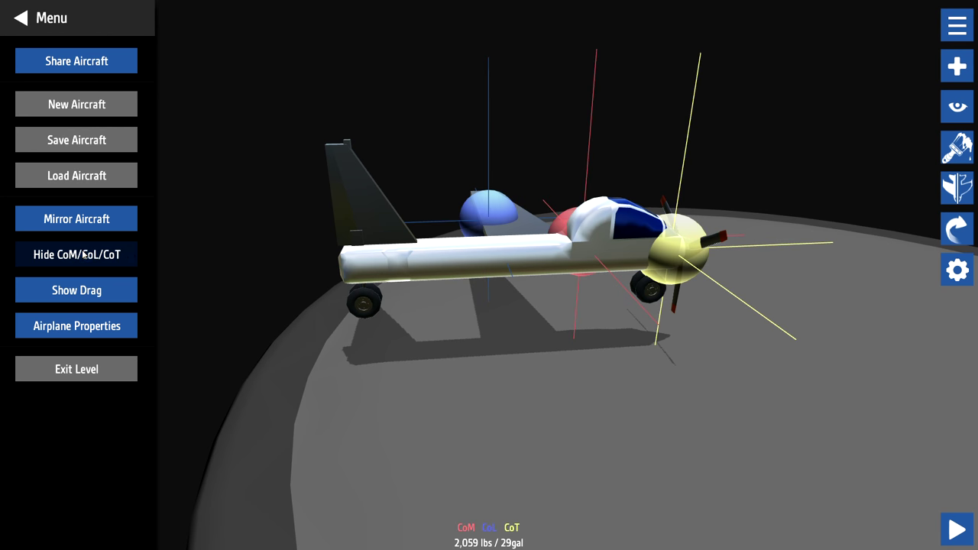
click(89, 256)
click(91, 257)
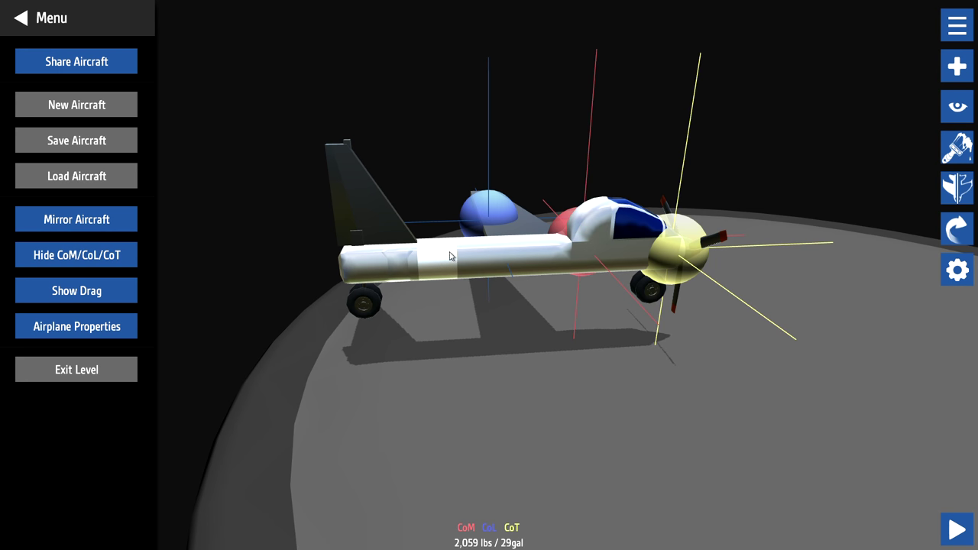
Remove a fuselage block and reattach the tail section closer to the cockpit (2,037 lbs).
drag(431, 260, 386, 261)
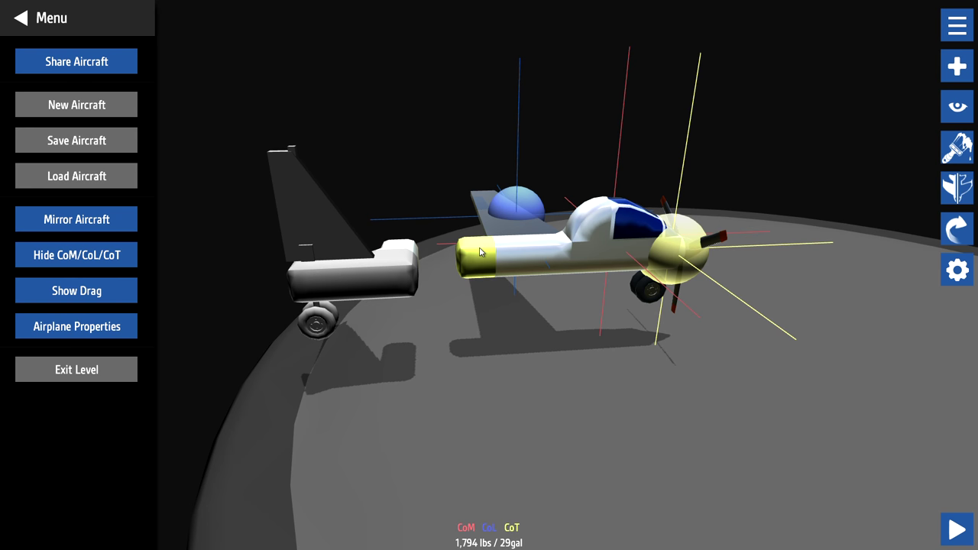
key(Delete)
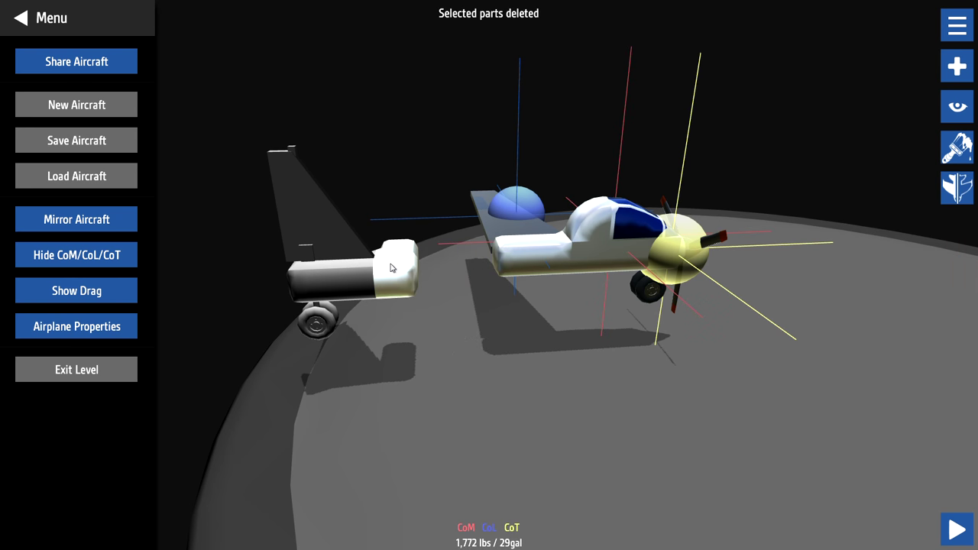
mouse_move(391, 267)
mouse_down()
mouse_move(487, 257)
mouse_move(485, 264)
mouse_move(467, 241)
mouse_move(448, 248)
mouse_up()
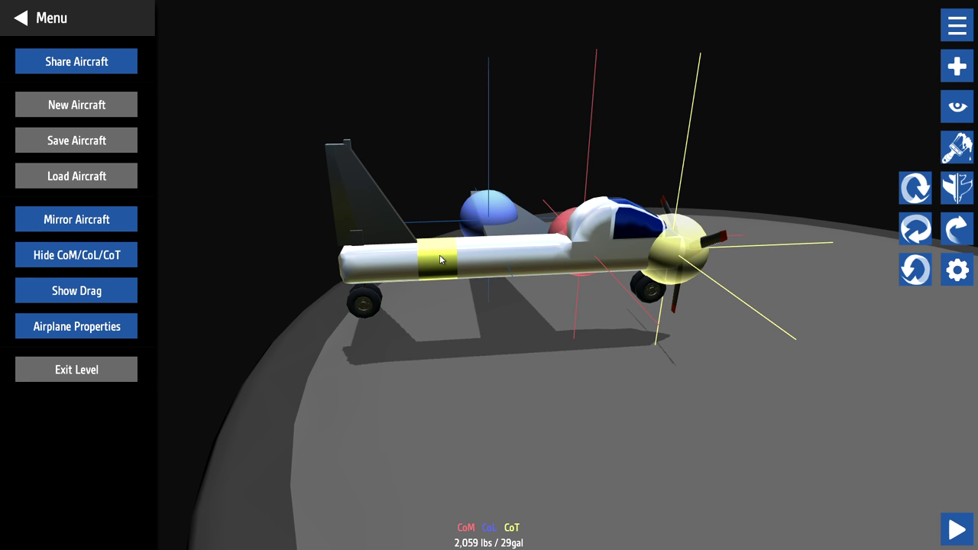
drag(430, 250, 407, 256)
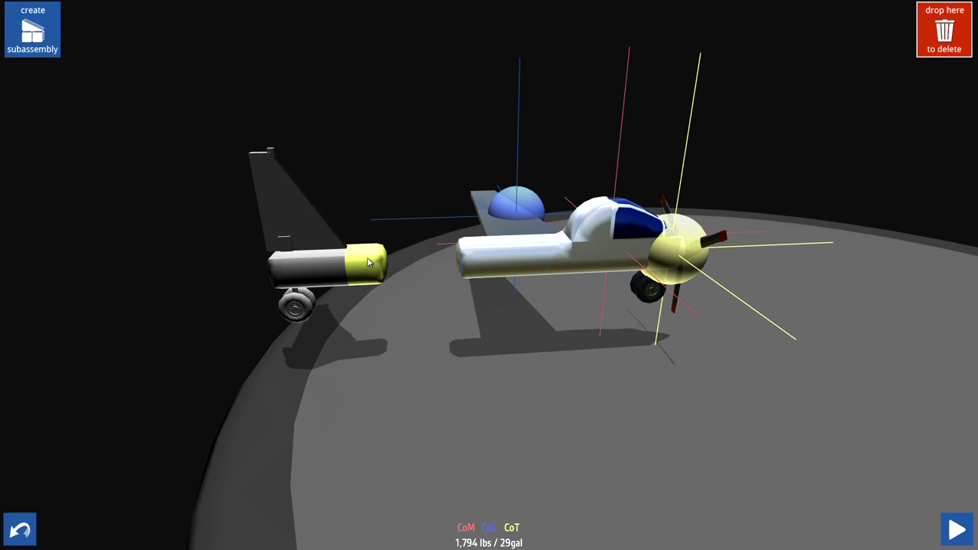
key(Delete)
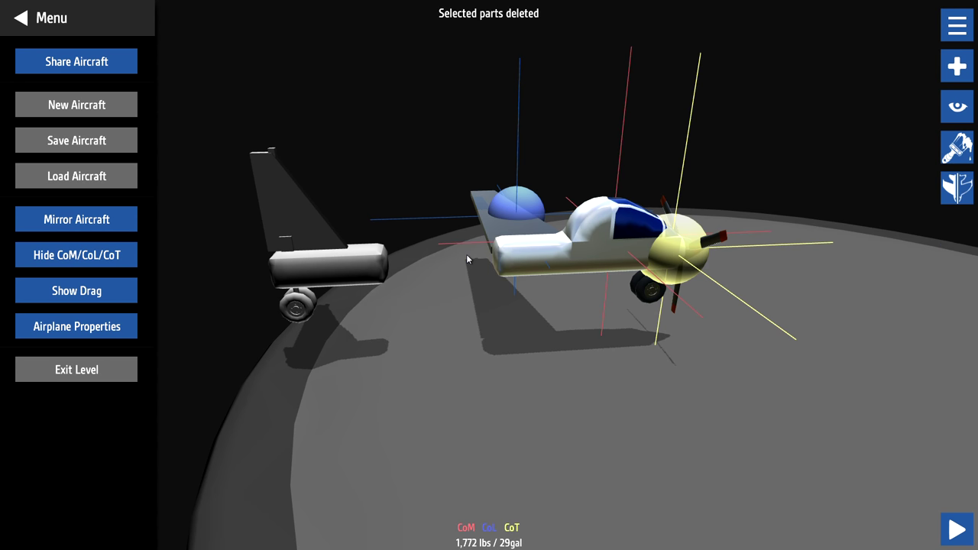
drag(367, 270, 472, 271)
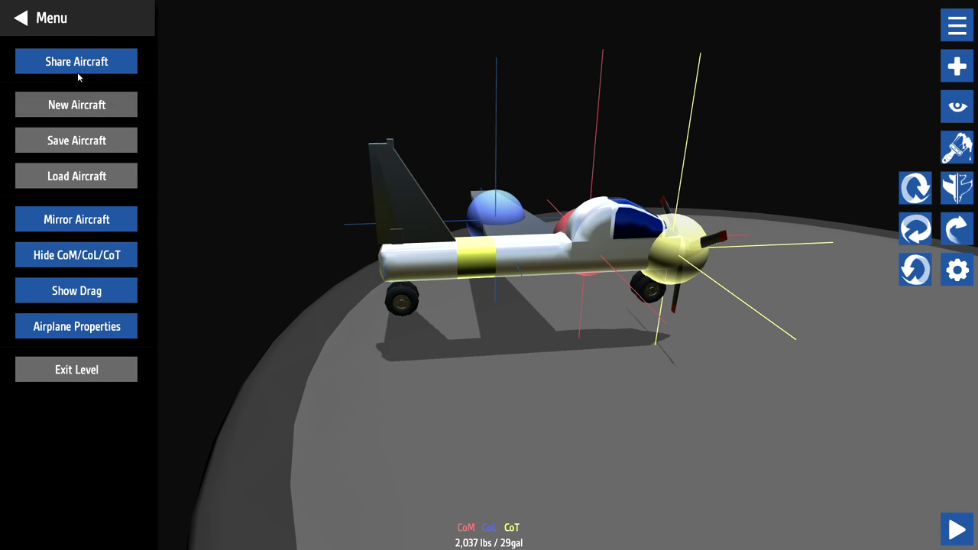
Reshape the main wing and shift it slightly forward along the fuselage, leaving symmetry off.
click(23, 19)
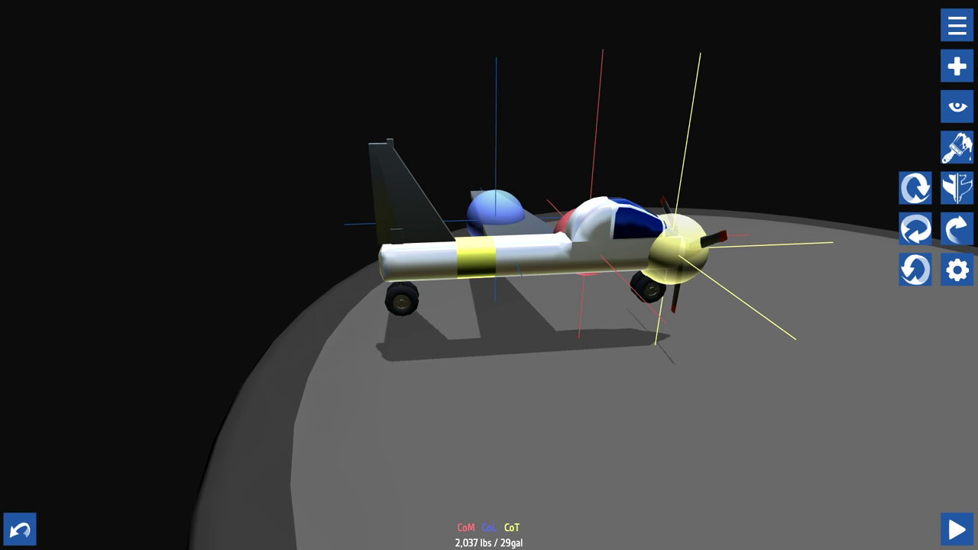
mouse_move(468, 327)
mouse_down()
mouse_move(585, 340)
mouse_move(434, 328)
mouse_move(686, 372)
mouse_move(644, 407)
mouse_up()
click(669, 261)
click(669, 259)
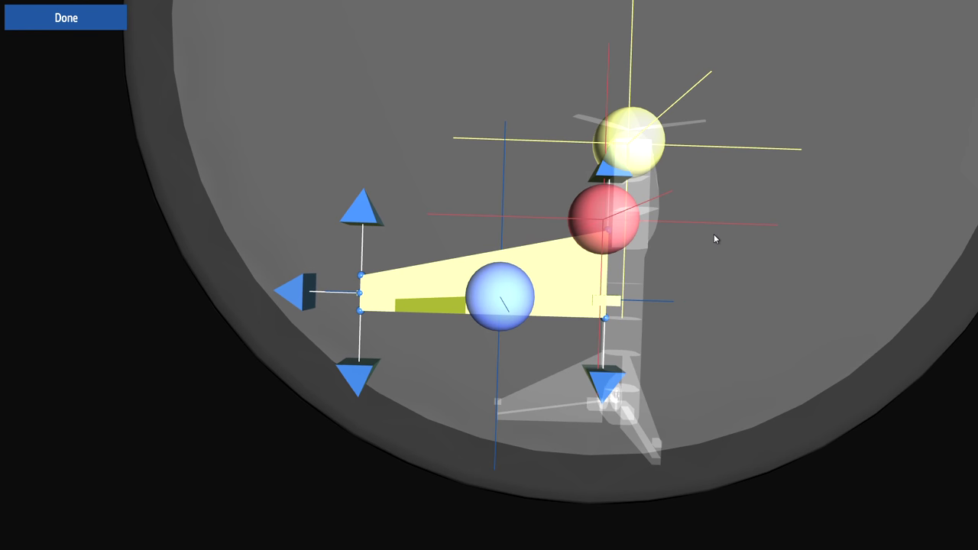
click(33, 26)
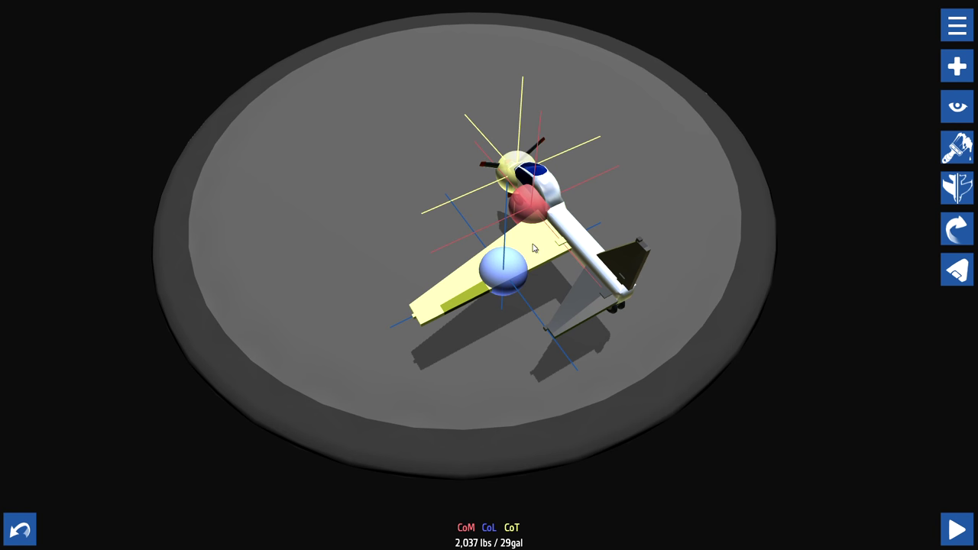
drag(534, 248, 513, 225)
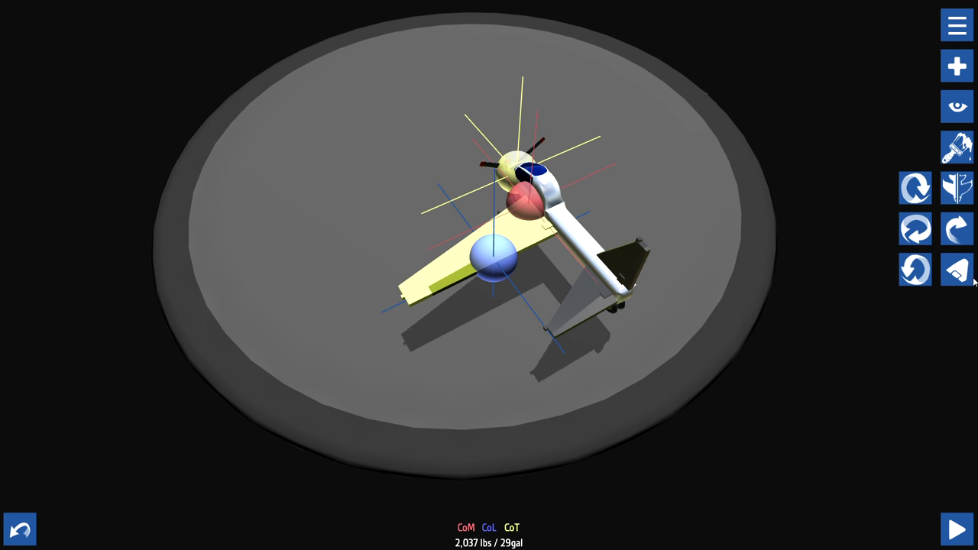
click(968, 190)
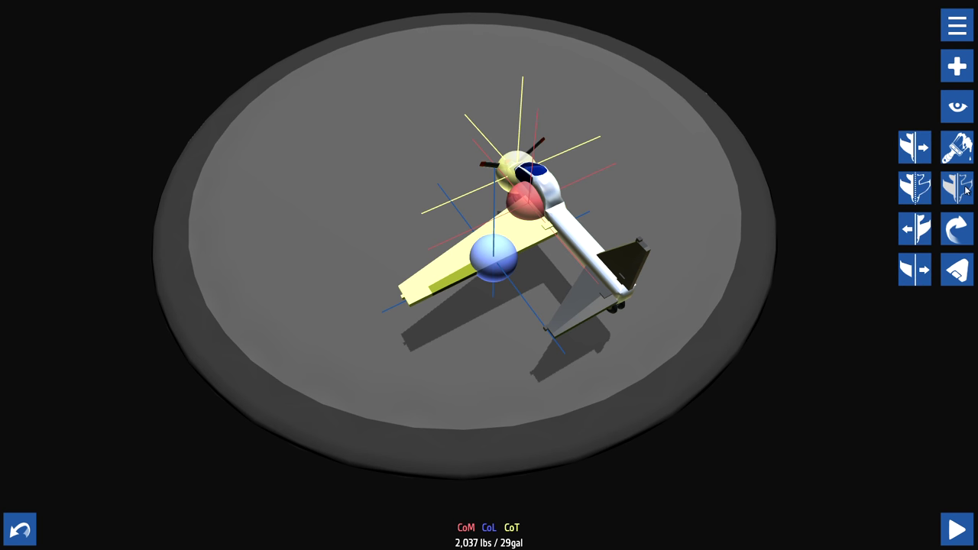
click(966, 191)
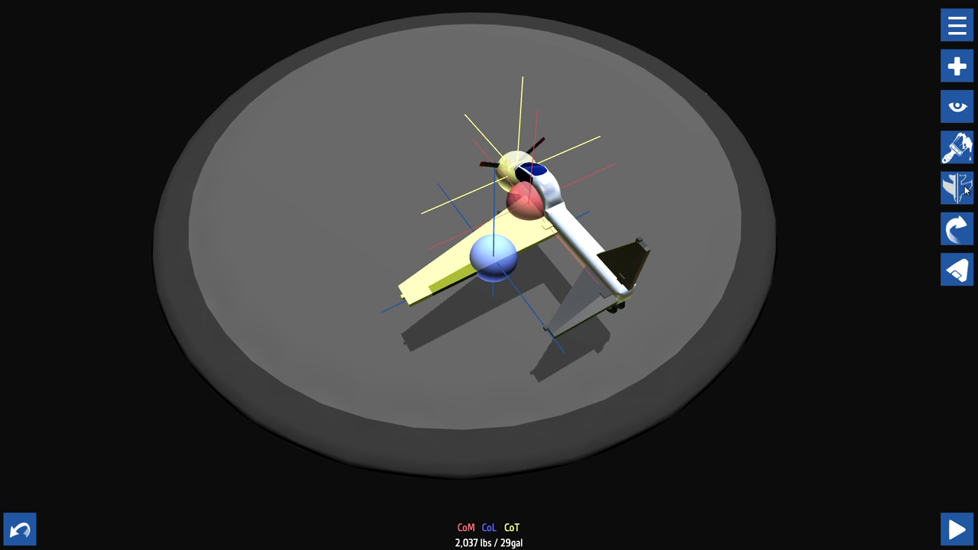
Mirror the wing to the other side (2,489 lbs / 59gal) and hide the CoM/CoL/CoT markers.
click(967, 182)
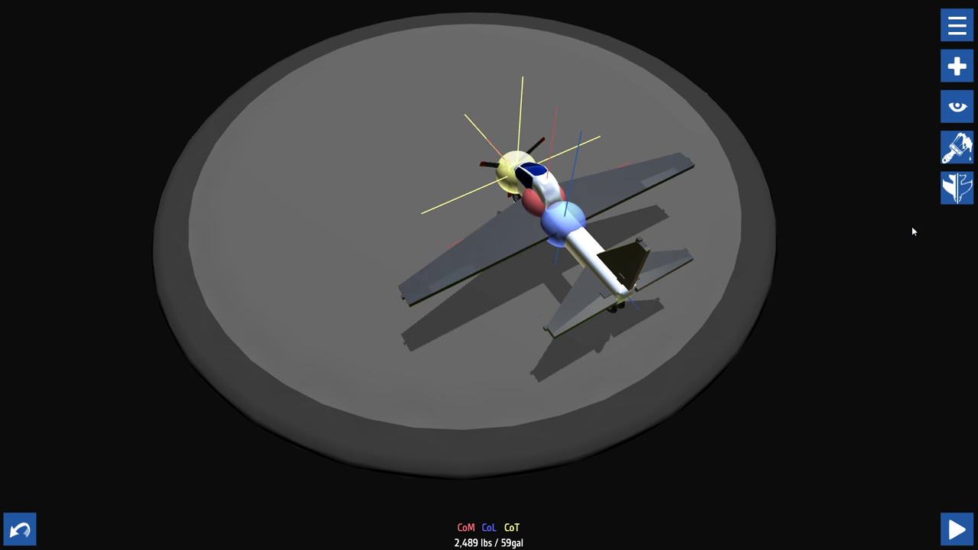
mouse_move(645, 313)
mouse_down()
mouse_move(642, 268)
mouse_move(614, 317)
mouse_up()
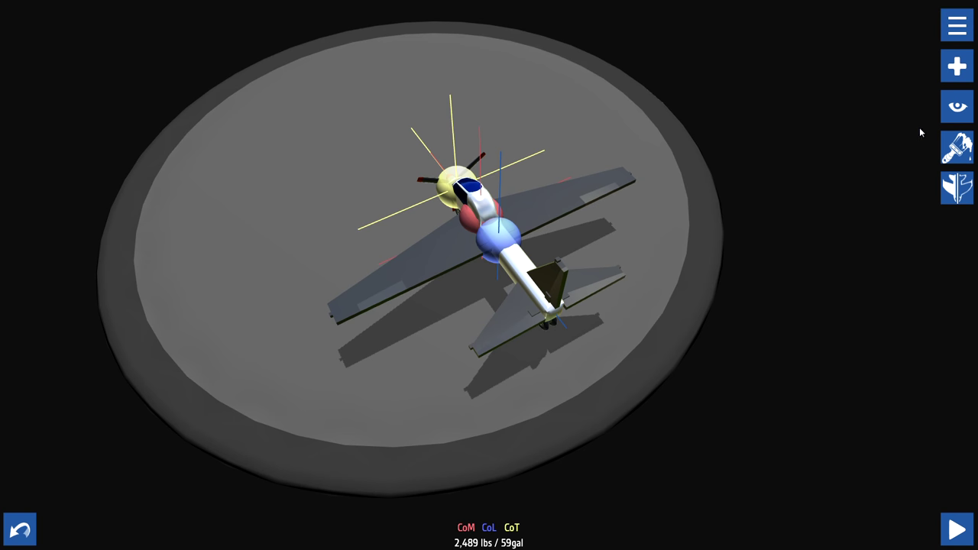
click(957, 27)
click(48, 258)
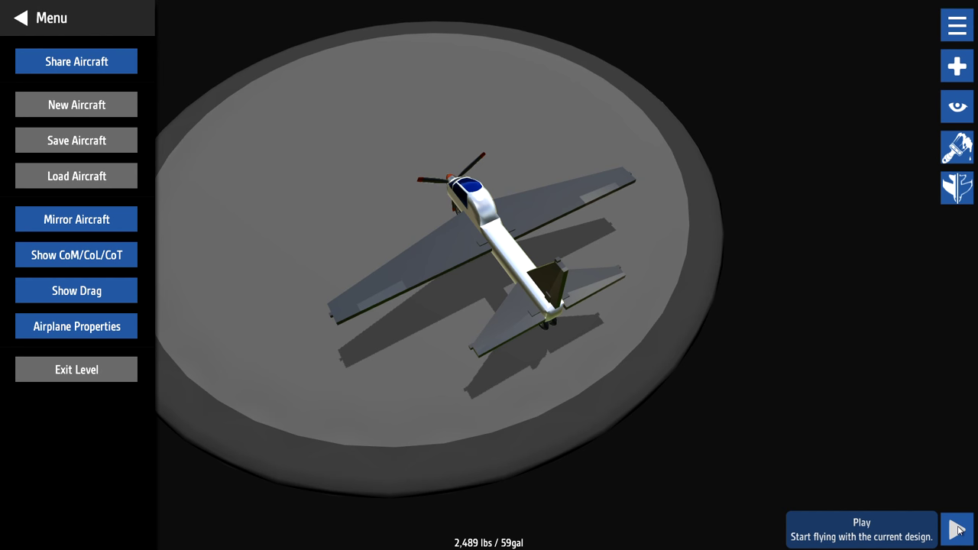
Test-fly the plane, restart once with mouse-as-joystick enabled, then exit to the designer.
click(957, 529)
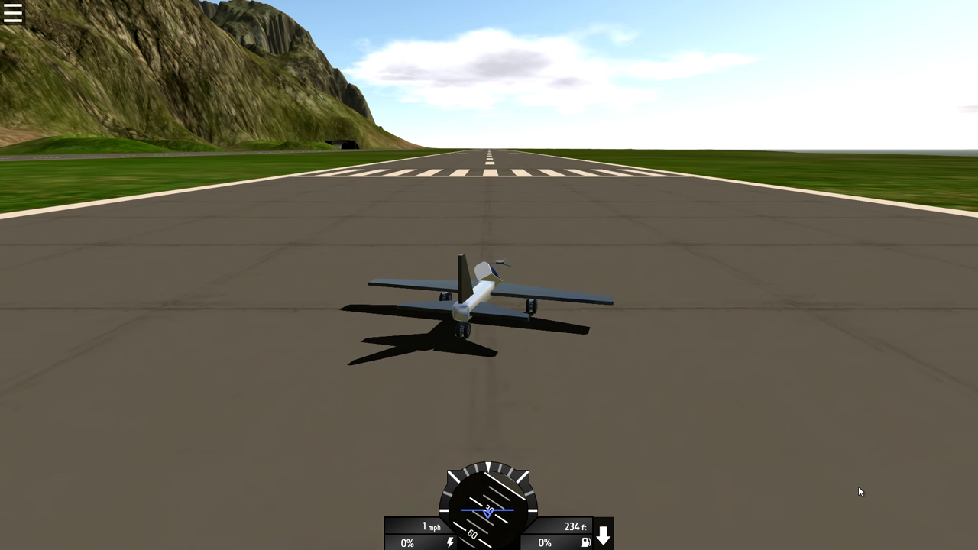
click(11, 14)
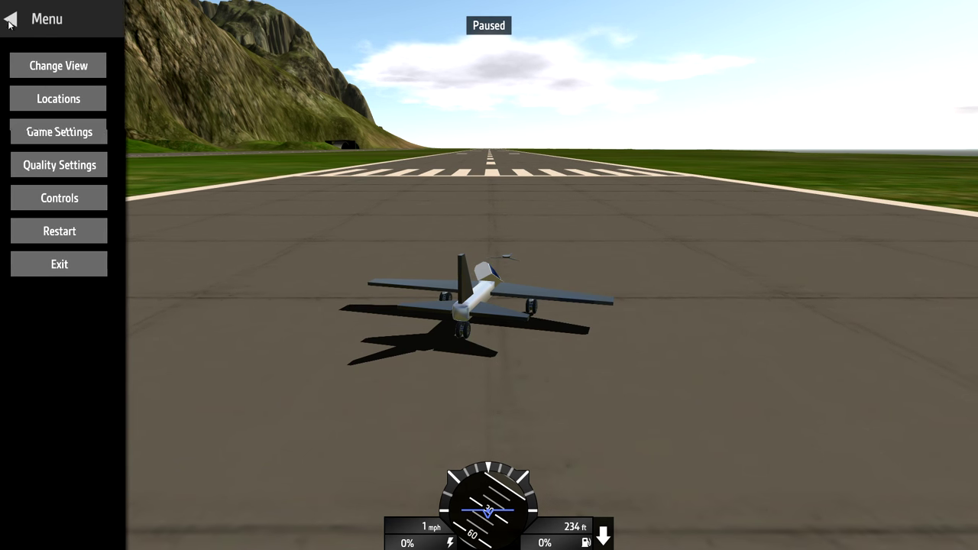
click(64, 231)
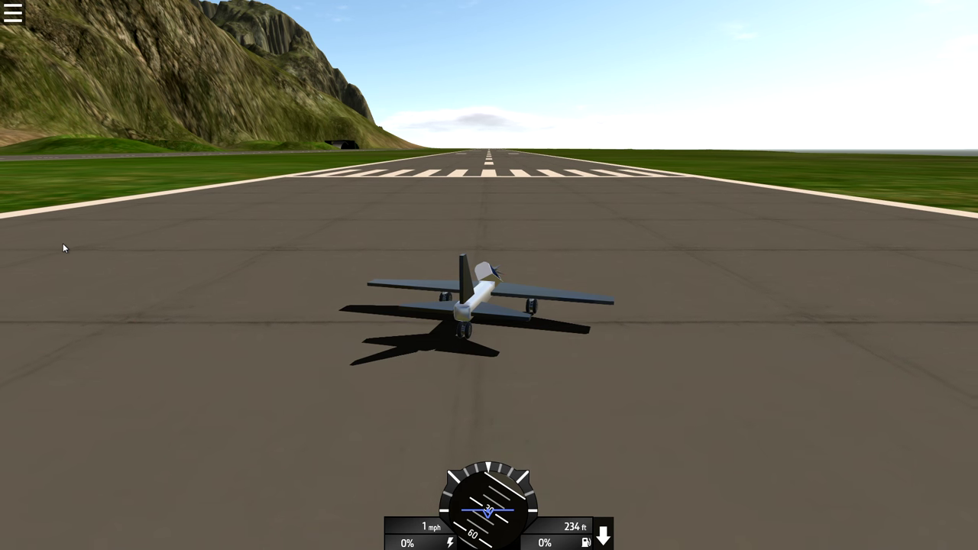
key(m)
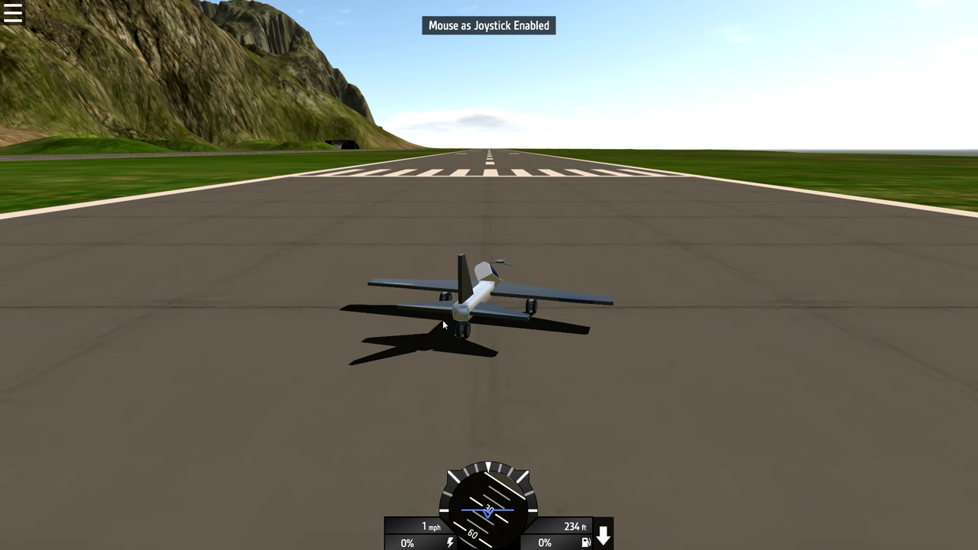
mouse_move(442, 325)
mouse_down()
mouse_move(508, 335)
mouse_move(288, 323)
mouse_move(372, 328)
mouse_up()
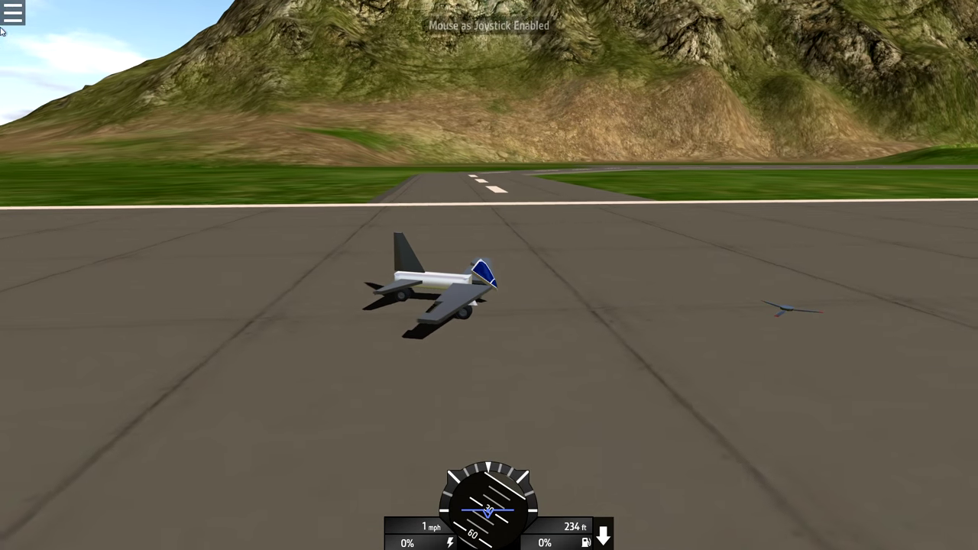
click(13, 13)
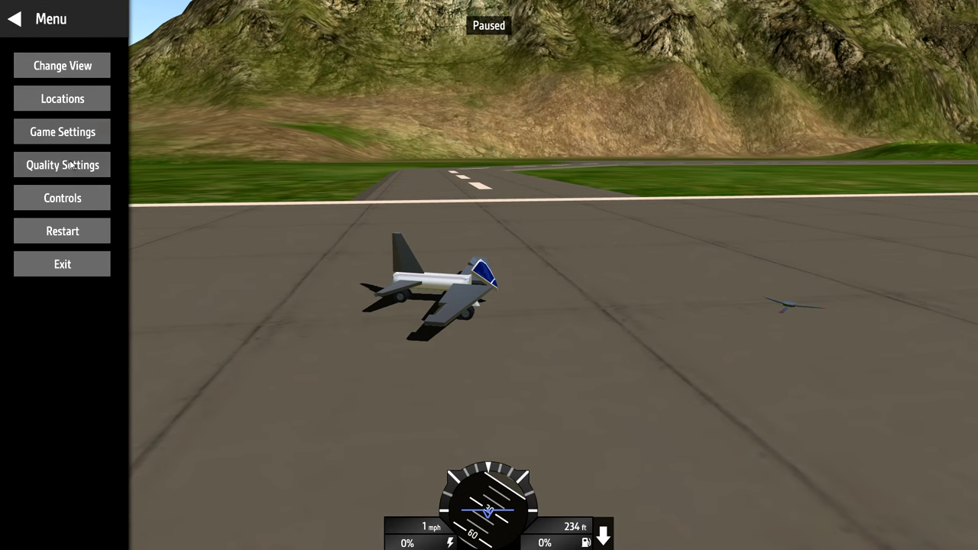
click(71, 269)
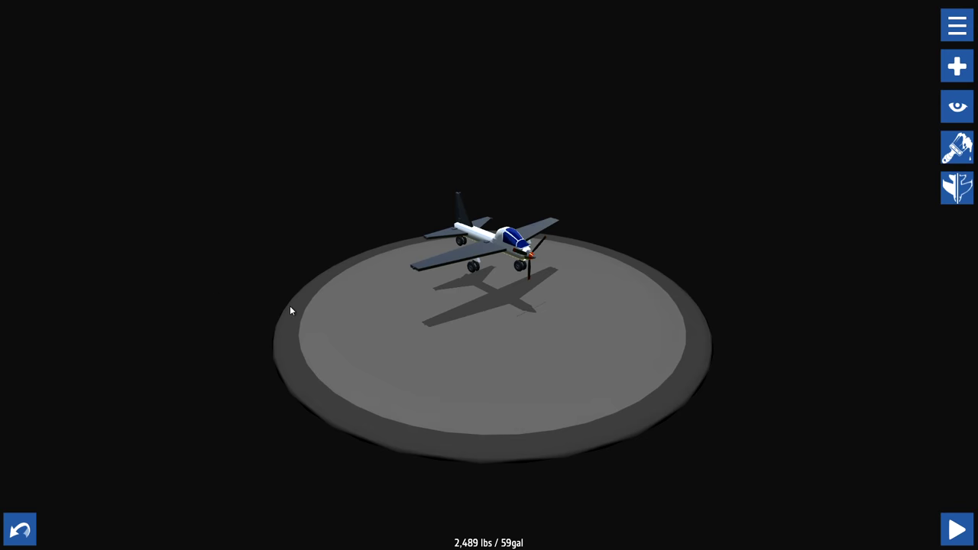
Detach the propeller and nose cone section from the front of the cockpit.
click(462, 275)
scroll(463, 325, up, 3)
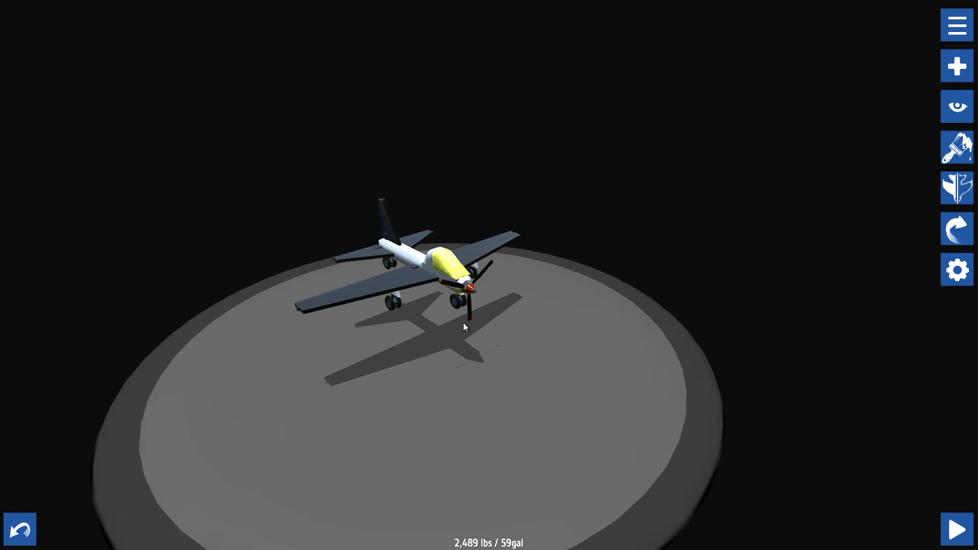
scroll(463, 326, up, 5)
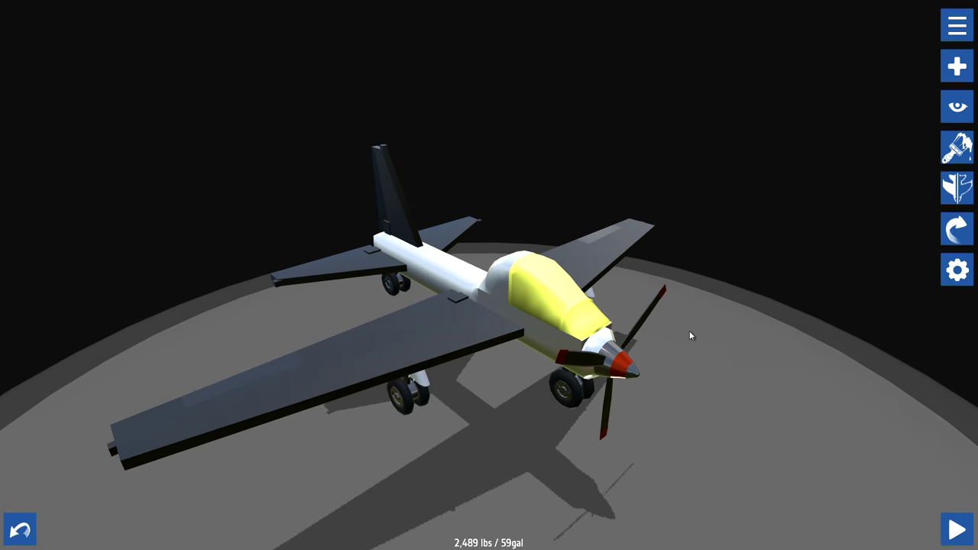
mouse_move(625, 353)
mouse_down()
mouse_move(663, 366)
mouse_move(756, 350)
mouse_up()
click(542, 297)
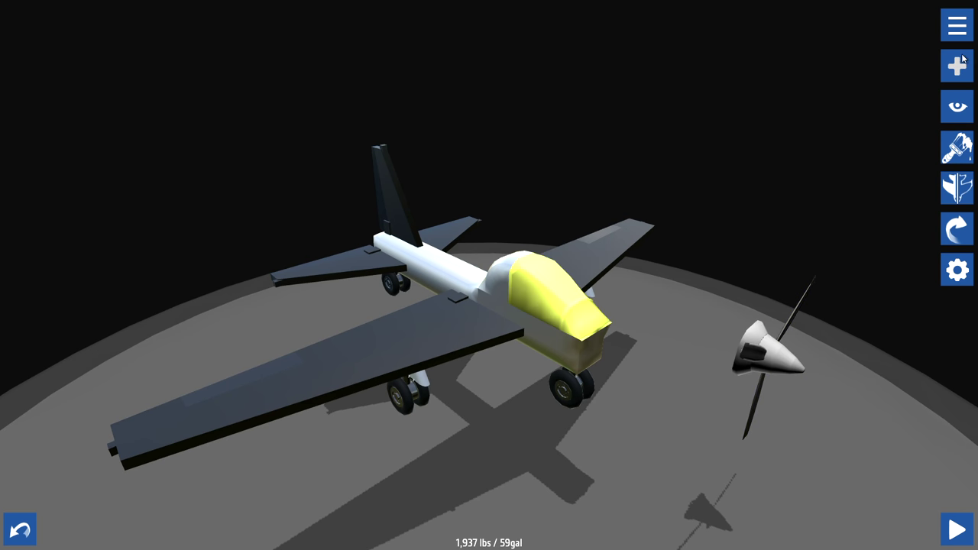
Add a structural Block to the nose and remount the nose cone and propeller on it (2,511 lbs).
click(960, 61)
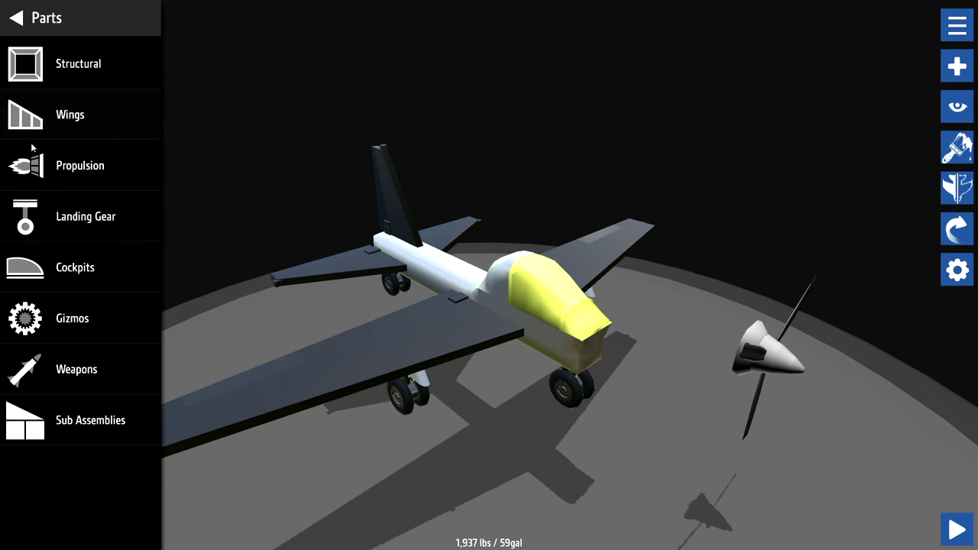
click(38, 260)
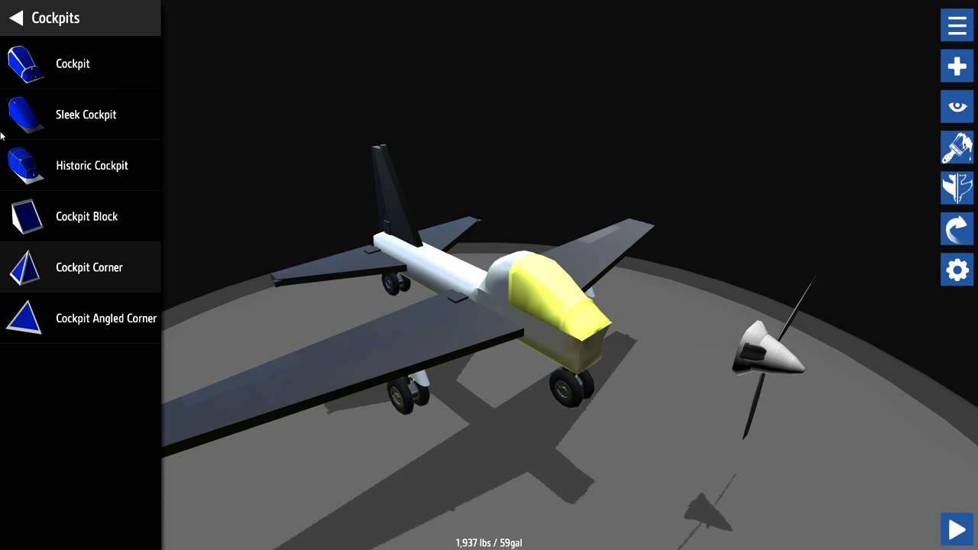
click(17, 17)
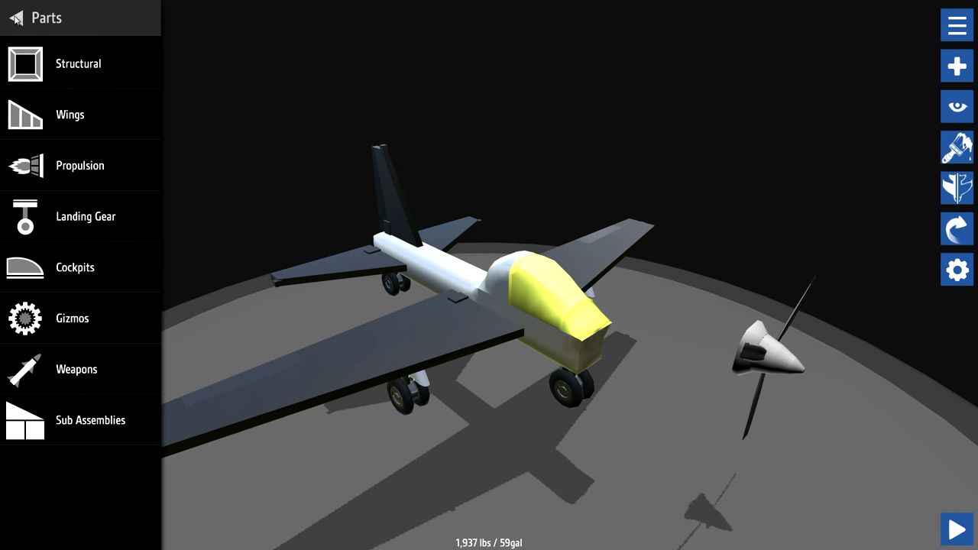
click(29, 75)
mouse_move(26, 68)
mouse_down()
mouse_move(573, 329)
mouse_move(617, 367)
mouse_up()
drag(771, 339, 656, 364)
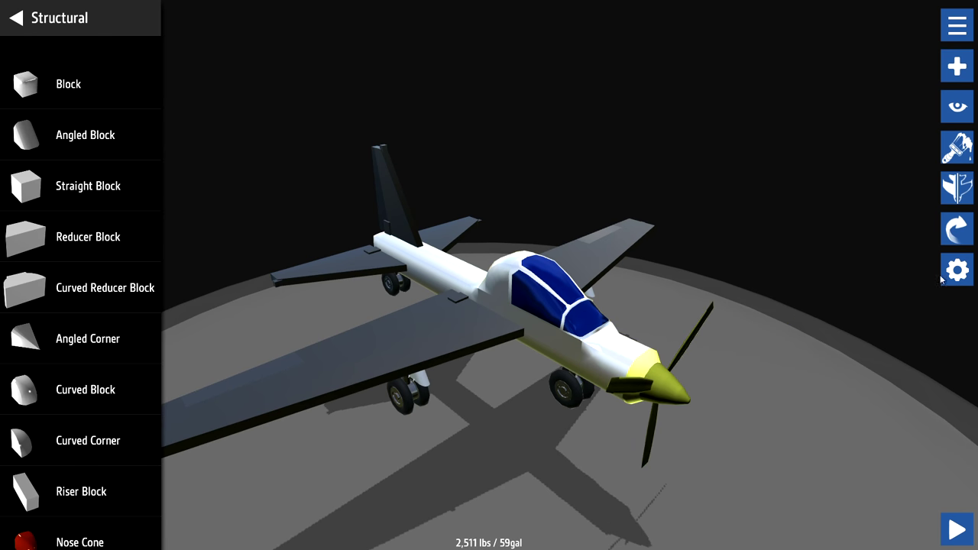
click(87, 17)
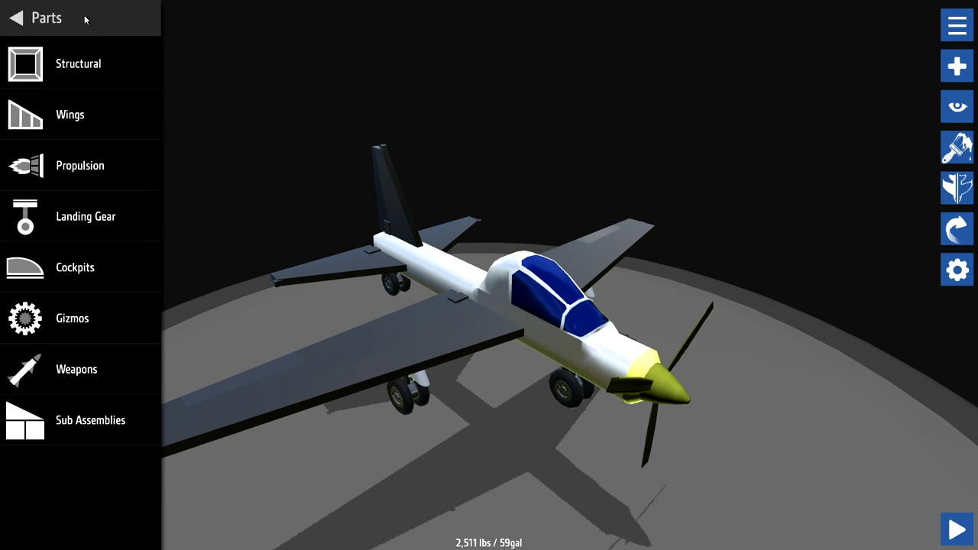
Display the CoM/CoL/CoT markers and launch a test run on the runway.
click(956, 29)
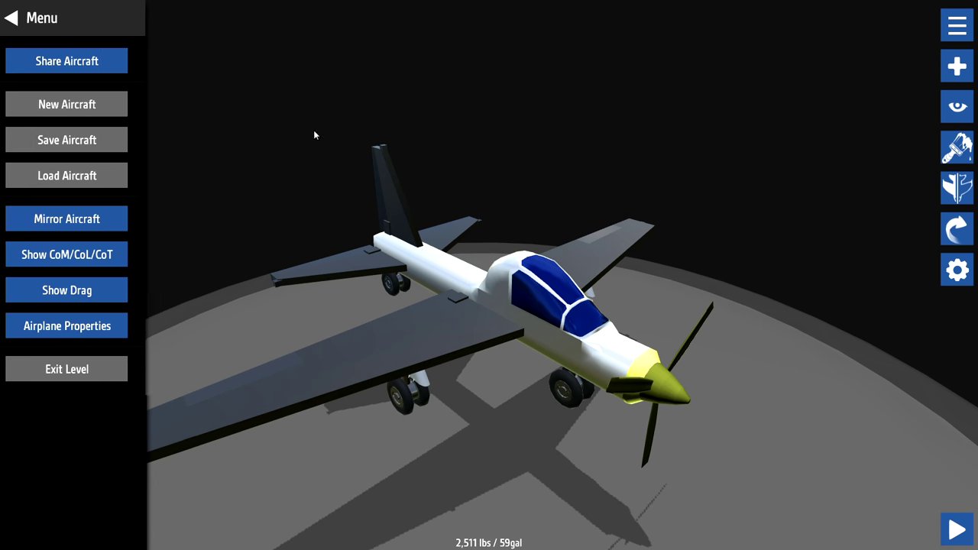
click(58, 262)
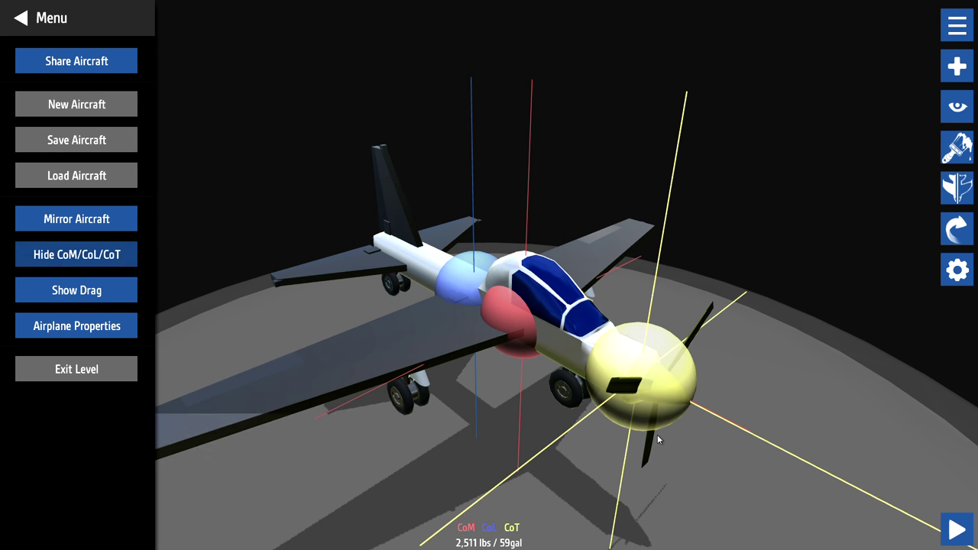
click(960, 530)
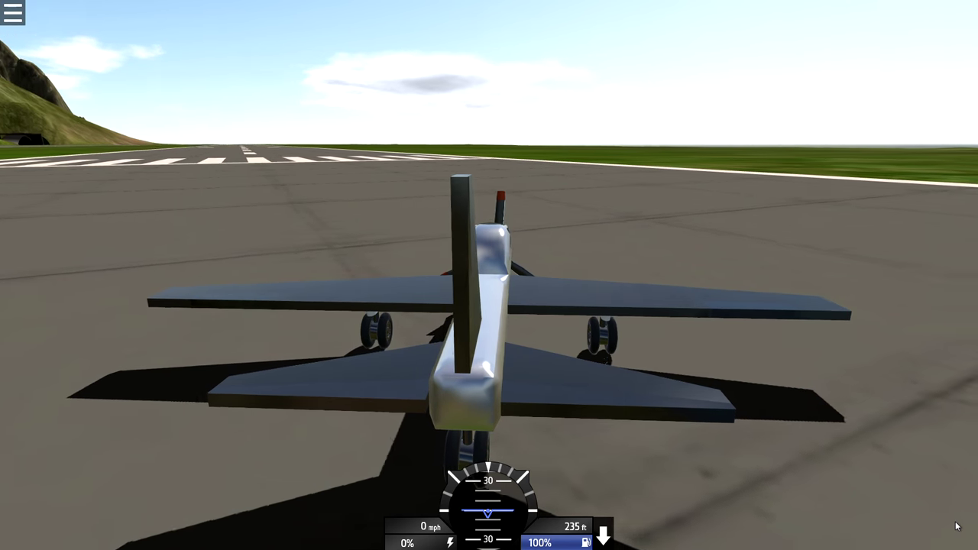
Raise the throttle to 96% on the runway, then exit the flight back to the designer.
key(w)
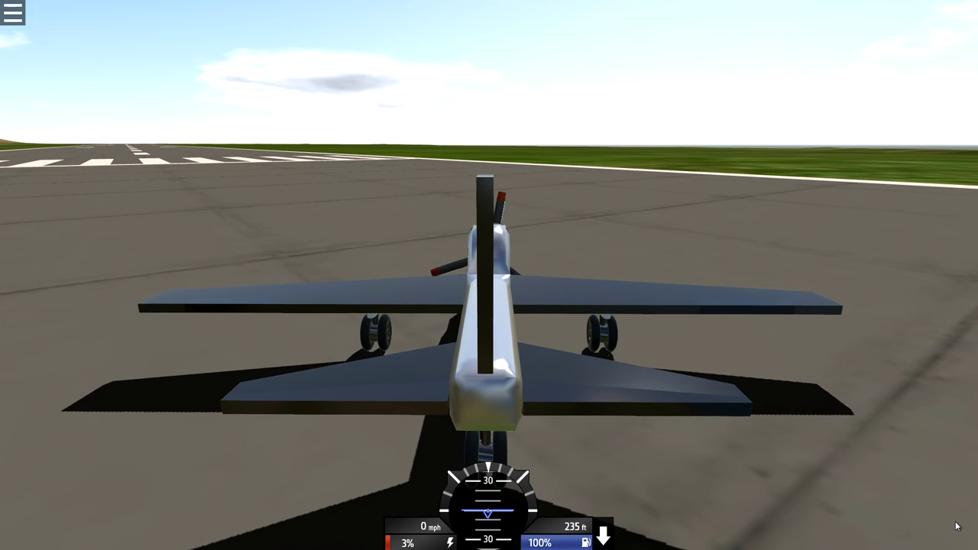
key(w)
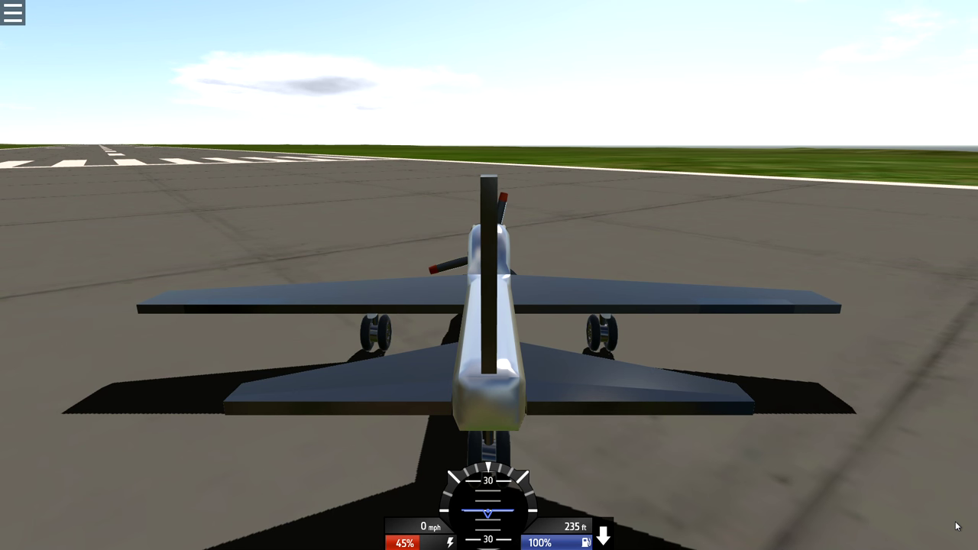
key(w)
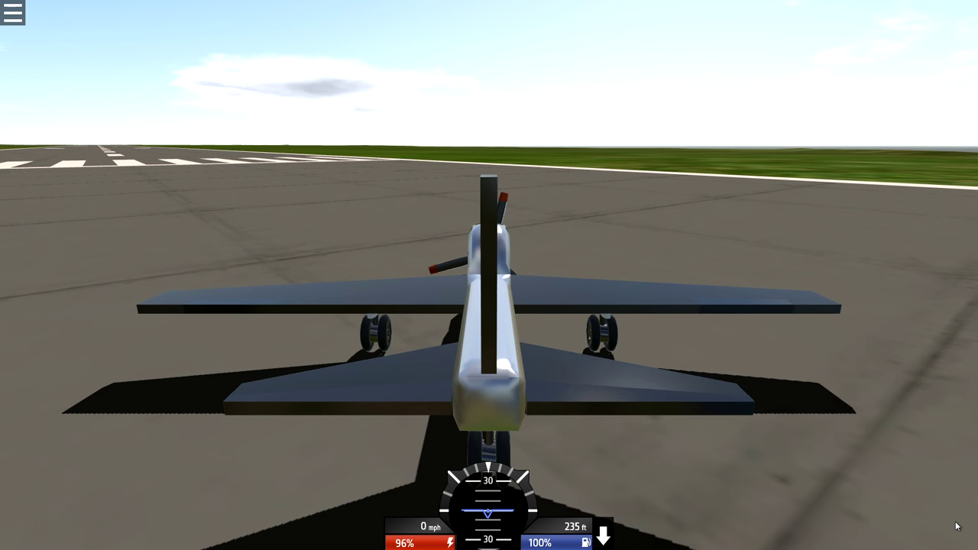
key(Escape)
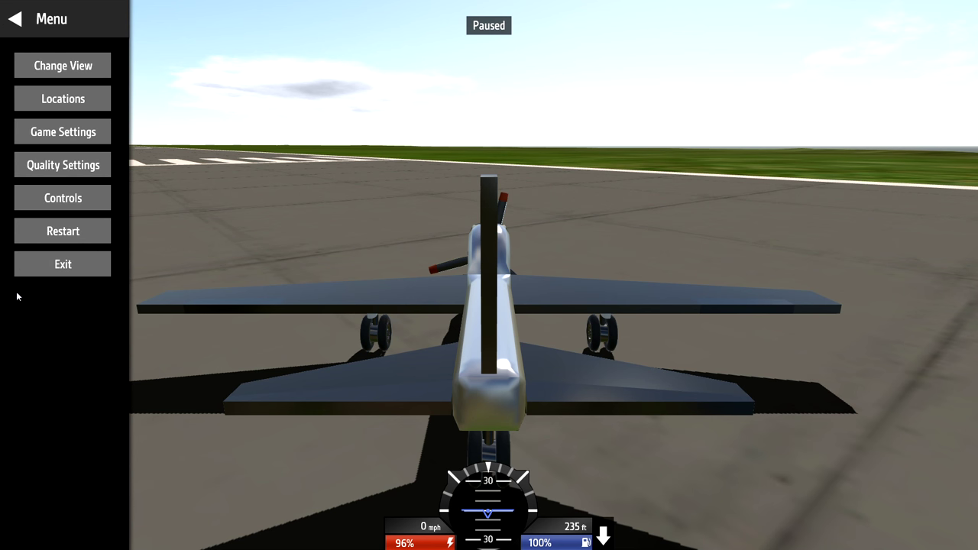
click(59, 261)
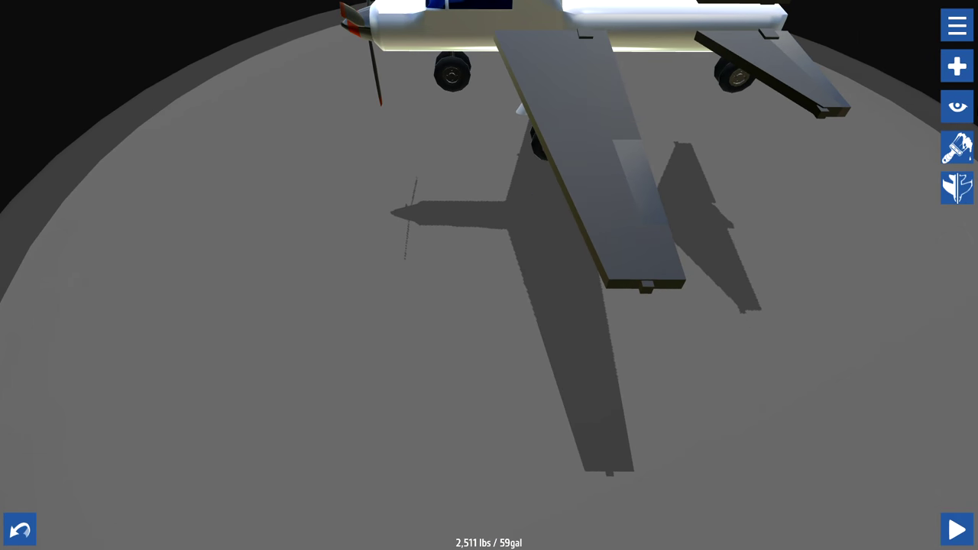
Delete several landing-gear wheels, then undo the deletions to restore them.
click(453, 72)
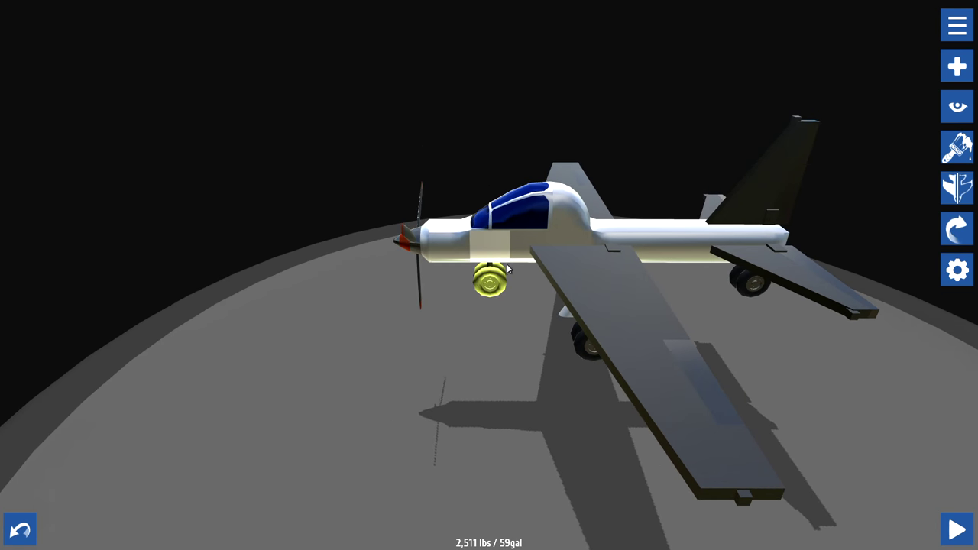
key(Delete)
click(578, 351)
key(Delete)
click(739, 293)
key(Delete)
mouse_move(676, 285)
mouse_down()
mouse_move(688, 282)
mouse_move(670, 265)
mouse_move(699, 247)
mouse_up()
mouse_move(437, 285)
mouse_down()
mouse_move(458, 299)
mouse_move(422, 345)
mouse_move(463, 299)
mouse_move(712, 199)
mouse_up()
click(747, 168)
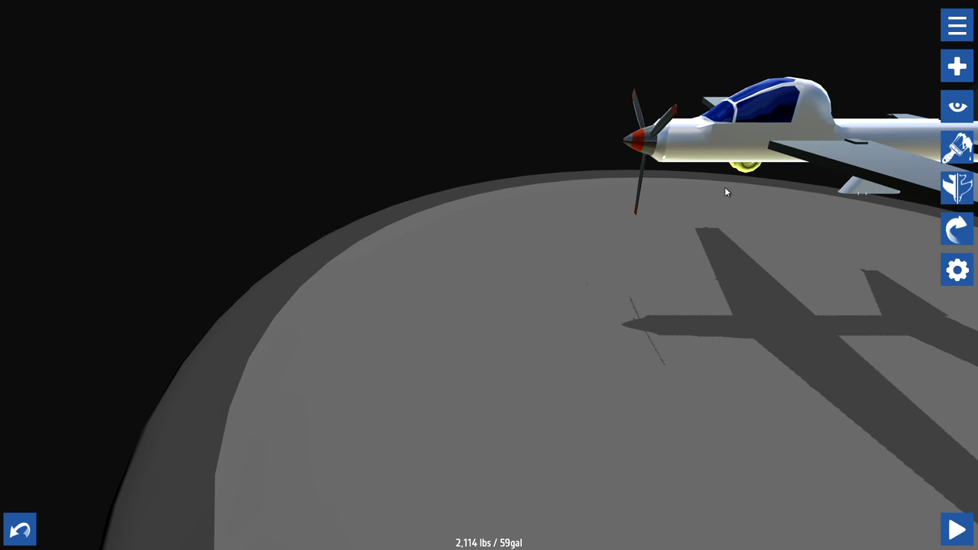
key(Delete)
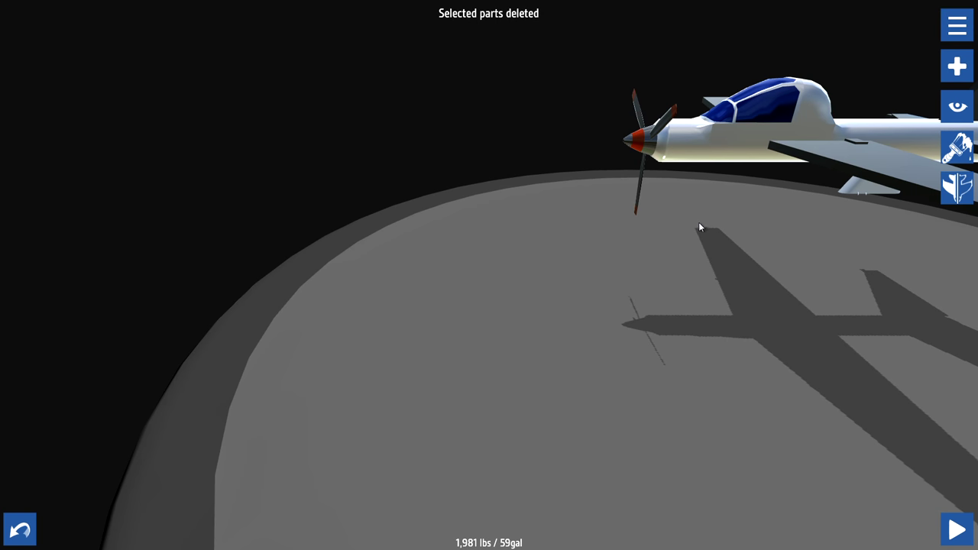
key(ctrl+z)
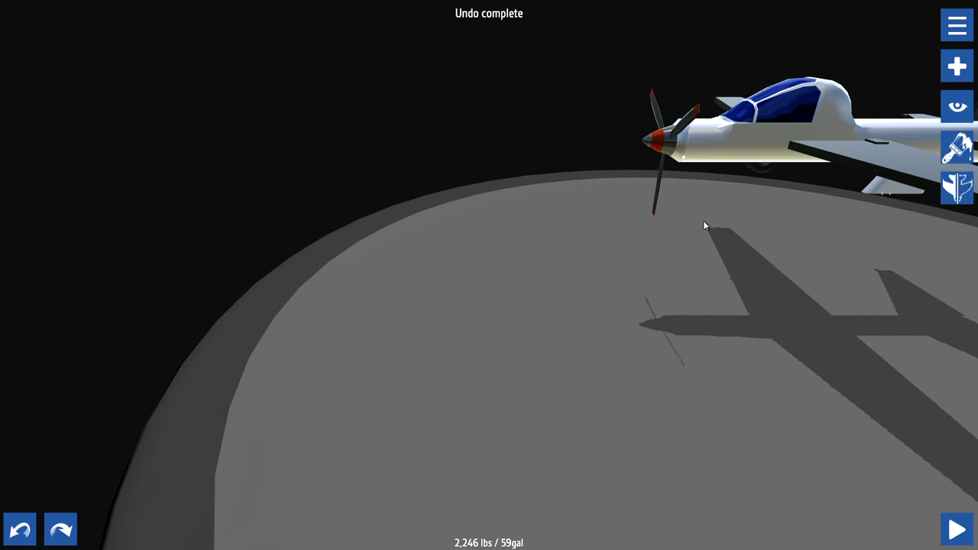
key(ctrl+z)
key(ctrl+z)
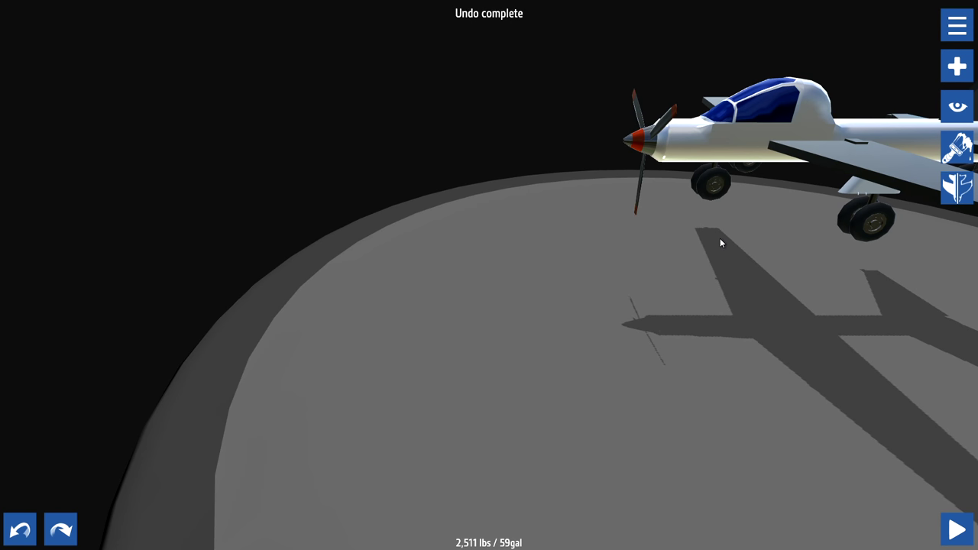
Delete the front and tail landing-gear wheels, keeping only the wing wheel (2,246 lbs / 59gal).
click(715, 187)
key(Delete)
drag(720, 215, 644, 230)
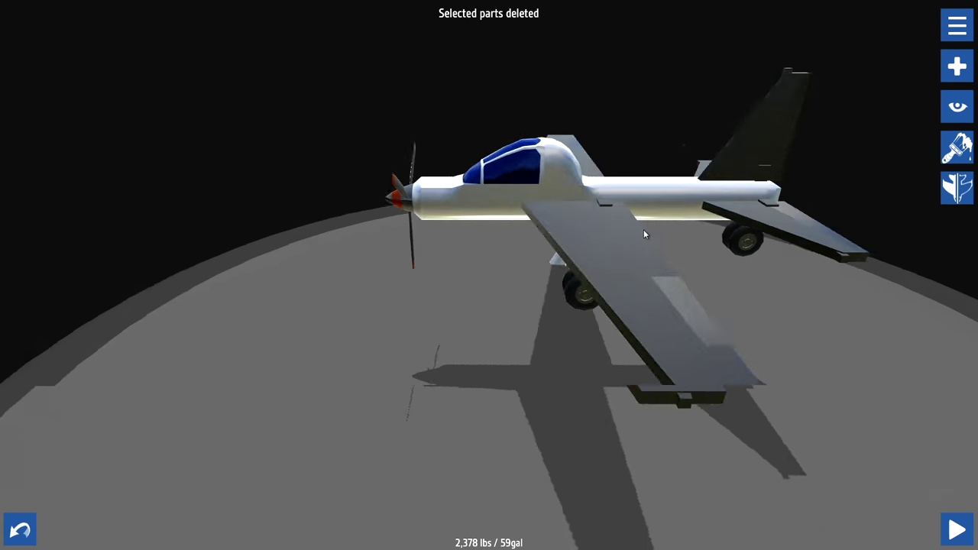
click(649, 187)
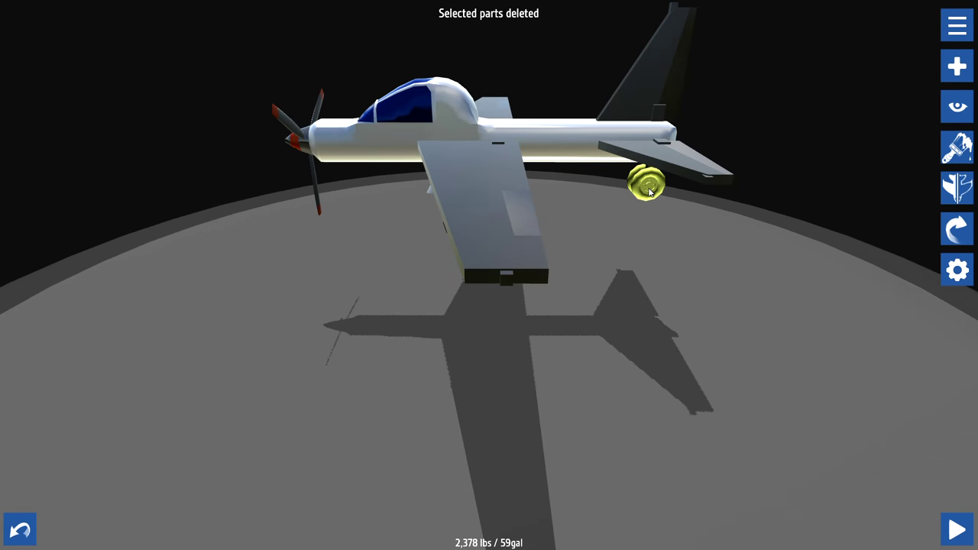
key(Delete)
mouse_move(485, 335)
mouse_down()
mouse_move(512, 333)
mouse_move(511, 344)
mouse_move(515, 321)
mouse_move(510, 330)
mouse_up()
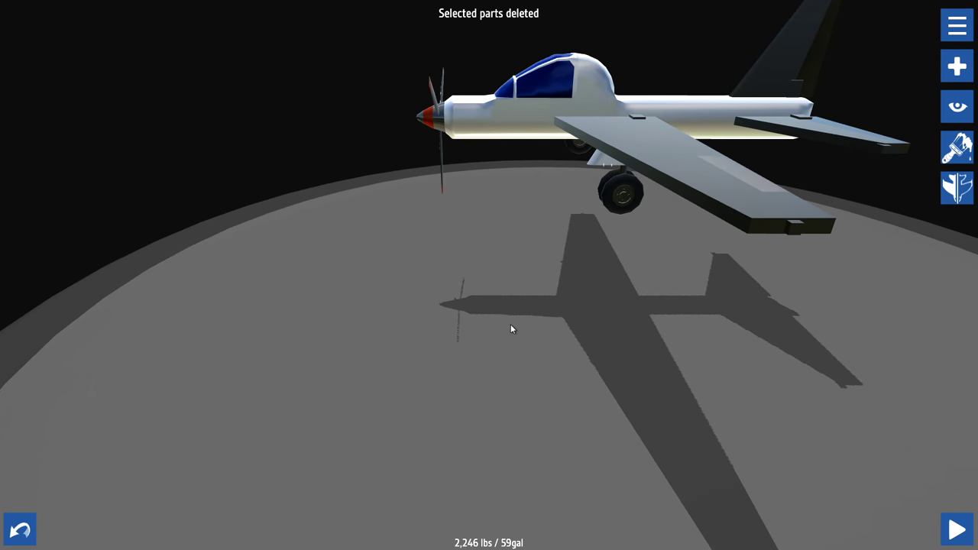
Try placing a Block and a Curved Block under the fuselage, undoing the placements.
click(957, 66)
click(72, 69)
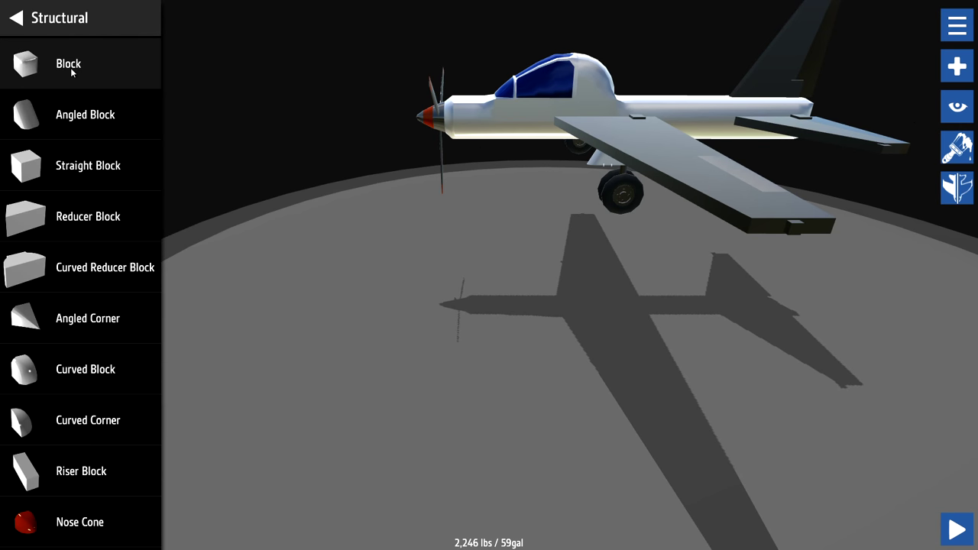
mouse_move(52, 79)
mouse_down()
mouse_move(480, 184)
mouse_move(480, 157)
mouse_move(496, 151)
mouse_up()
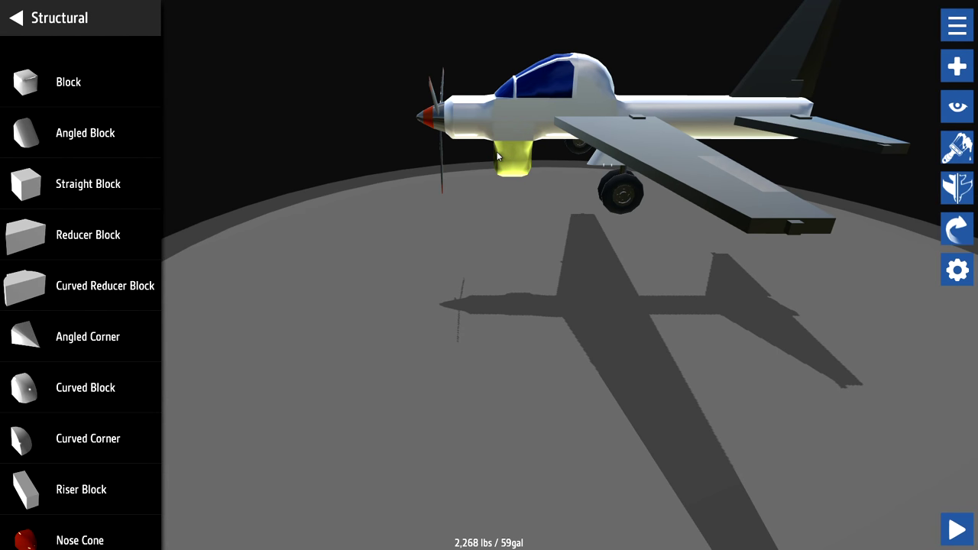
key(ctrl+z)
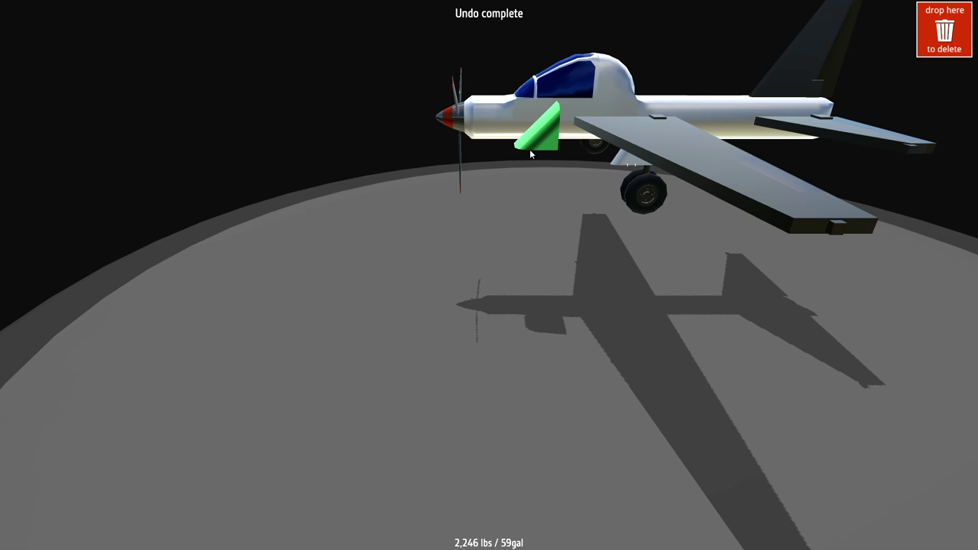
drag(531, 155, 533, 157)
click(397, 180)
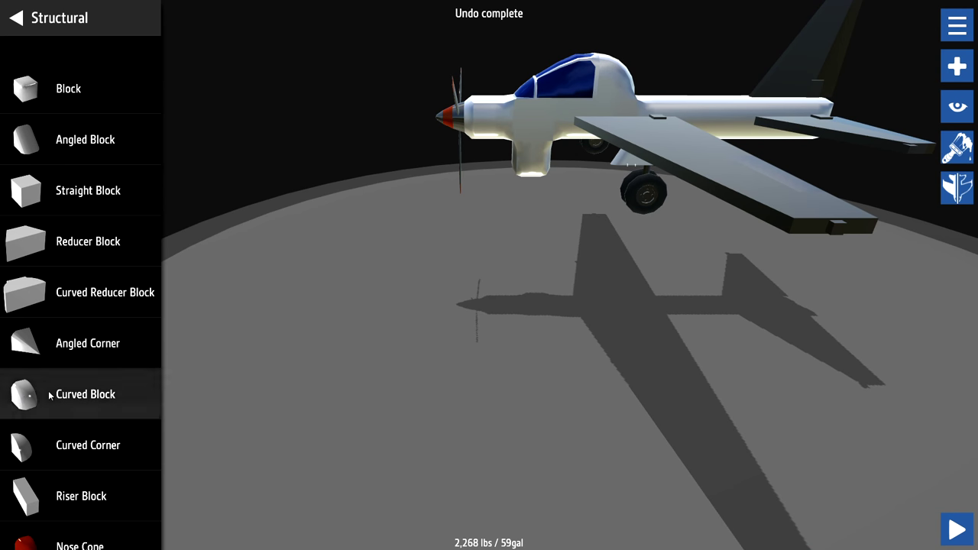
mouse_move(48, 396)
mouse_down()
mouse_move(554, 226)
mouse_move(542, 237)
mouse_up()
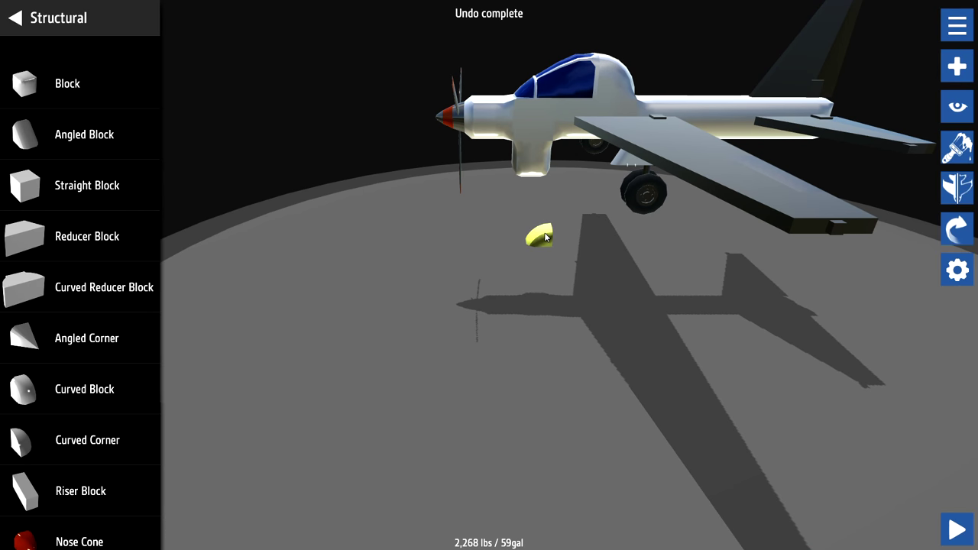
key(ctrl+z)
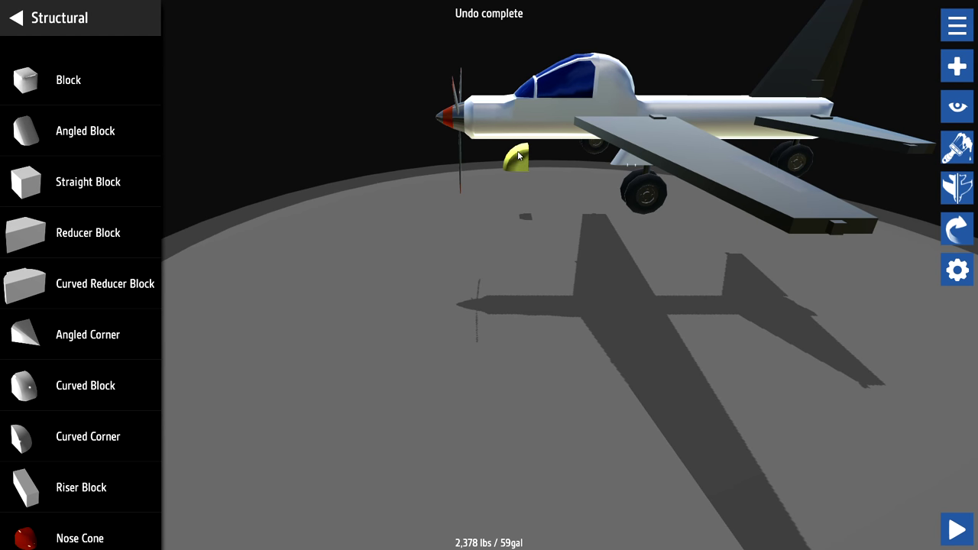
key(ctrl+z)
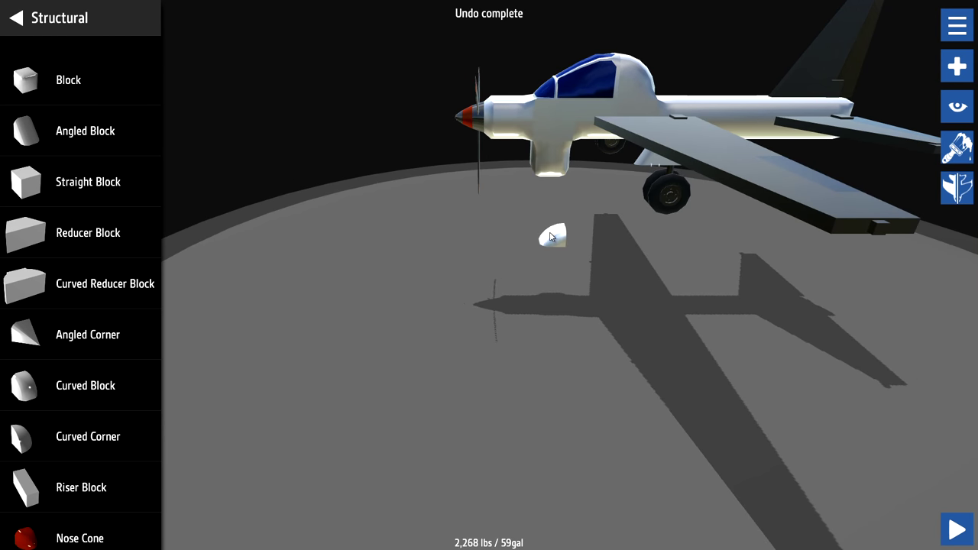
Remove the stray blocks and attach Blocks under the front and rear fuselage (2,290 lbs / 59gal).
click(552, 242)
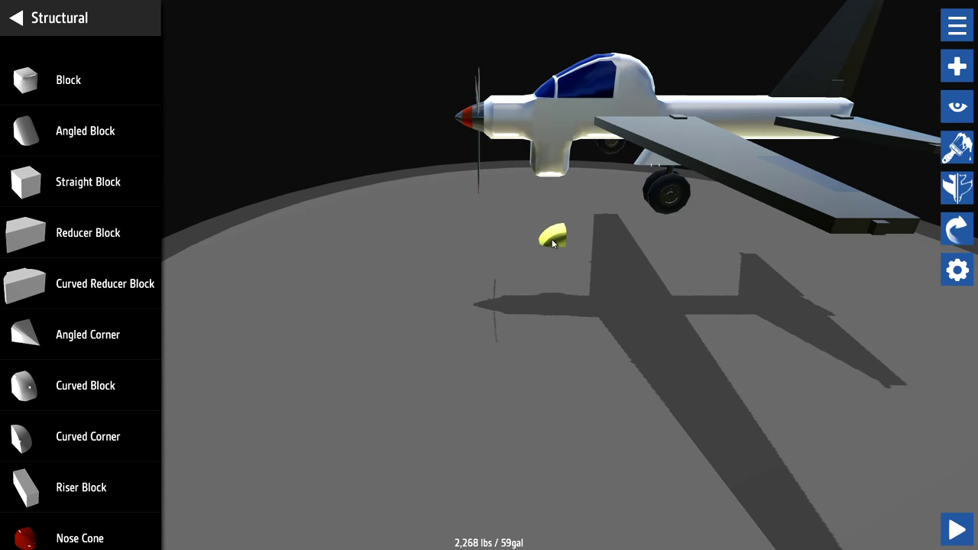
key(Delete)
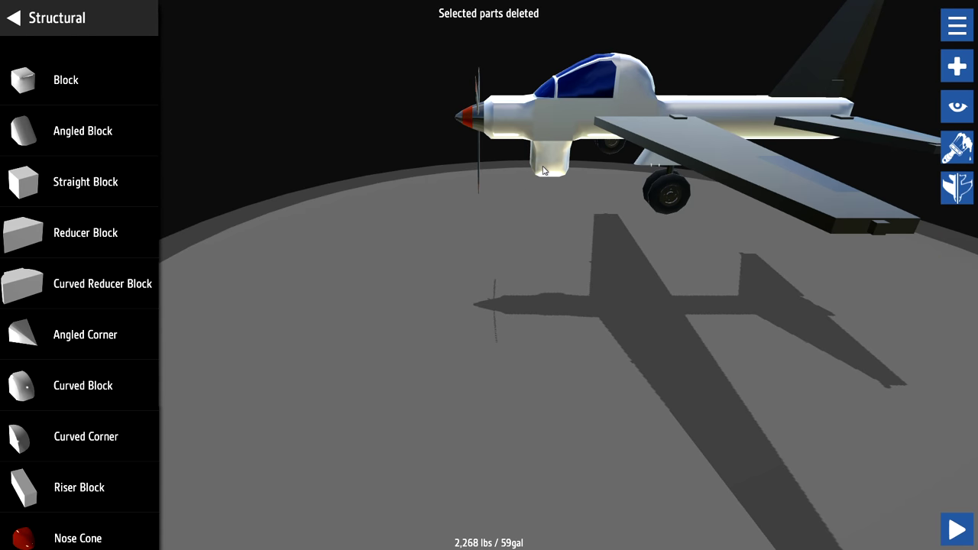
key(ctrl+z)
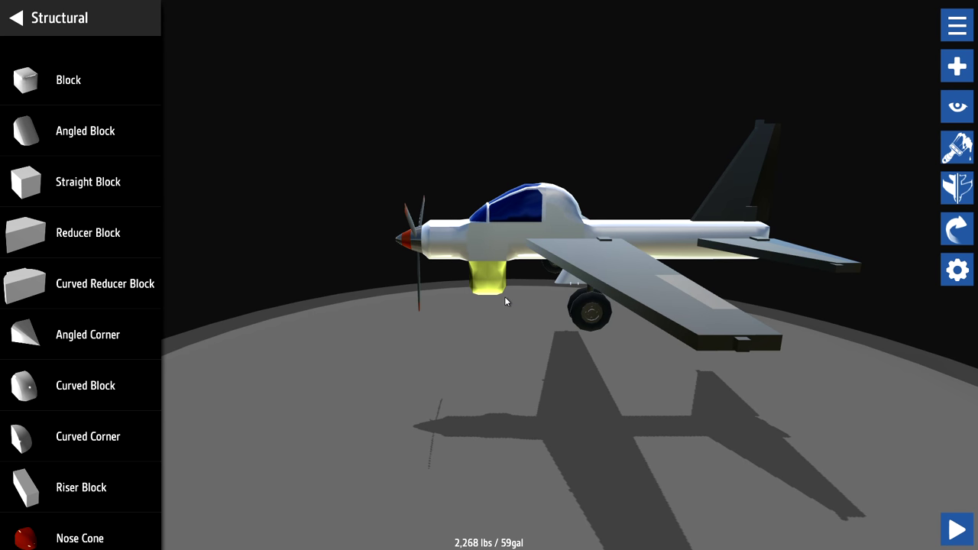
key(Delete)
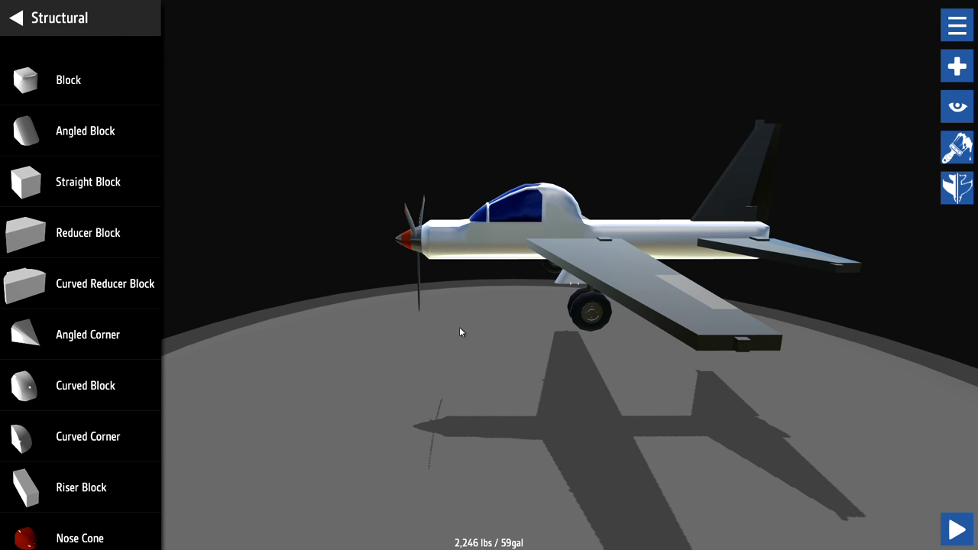
mouse_move(27, 89)
mouse_down()
mouse_move(124, 163)
mouse_move(448, 291)
mouse_move(494, 272)
mouse_move(498, 292)
mouse_up()
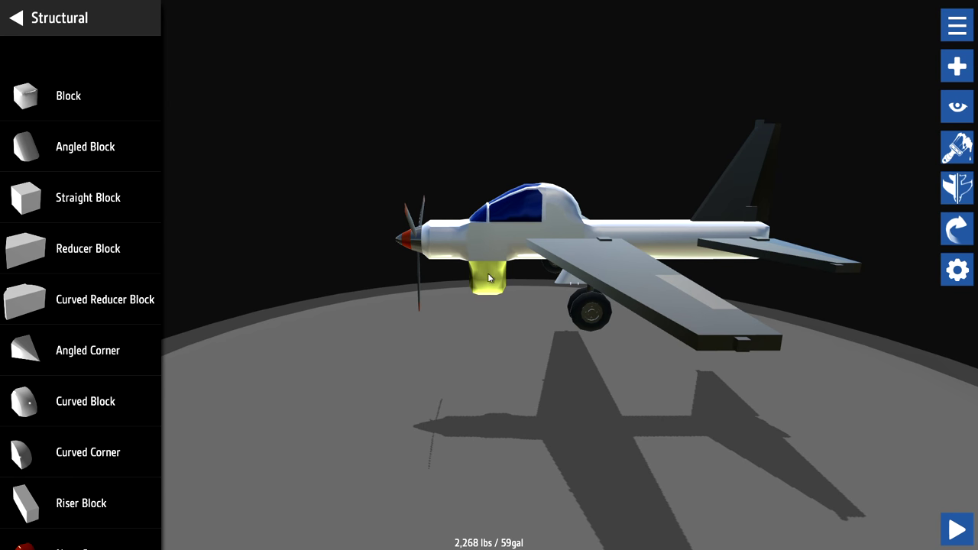
mouse_move(488, 277)
mouse_down()
mouse_move(655, 263)
mouse_move(760, 340)
mouse_move(740, 275)
mouse_move(719, 277)
mouse_move(737, 275)
mouse_up()
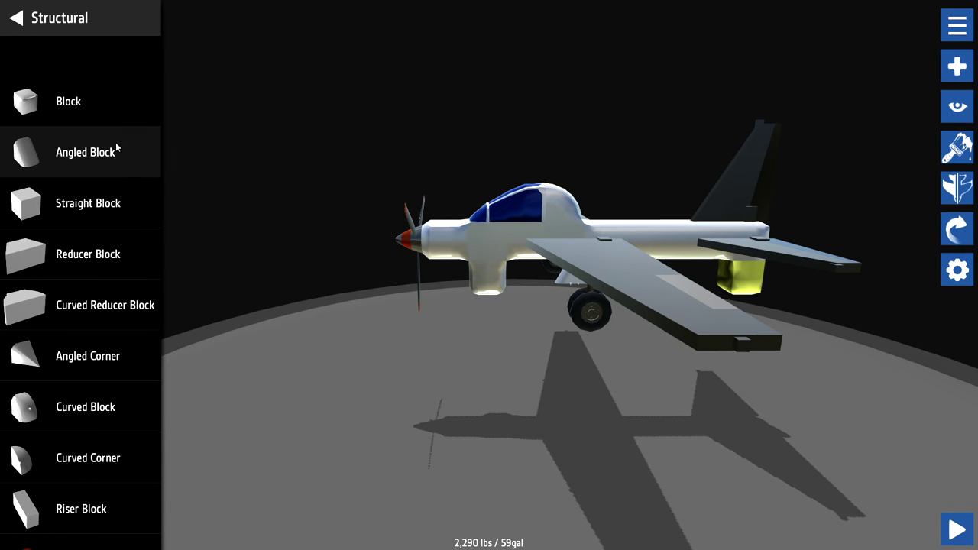
click(28, 18)
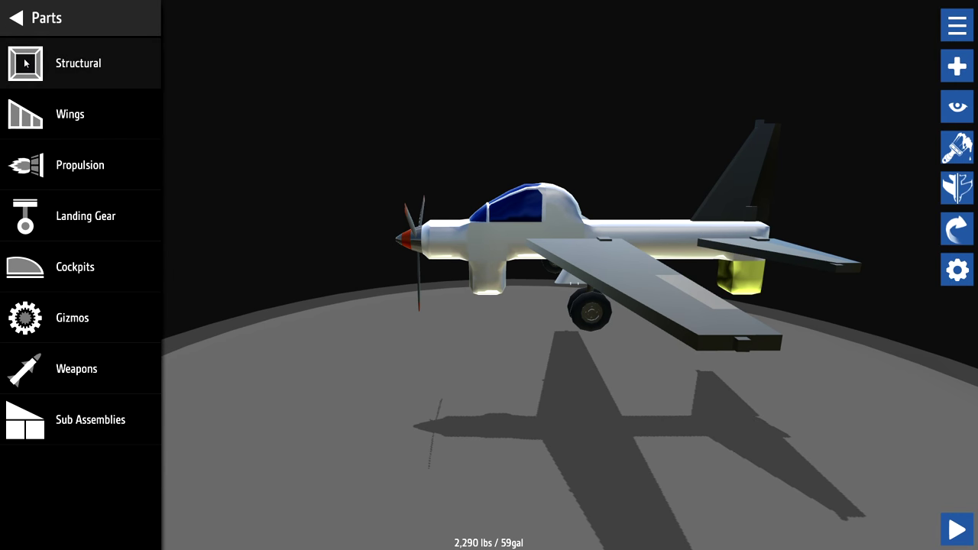
Add landing gear under the front and rear fuselage blocks.
click(71, 224)
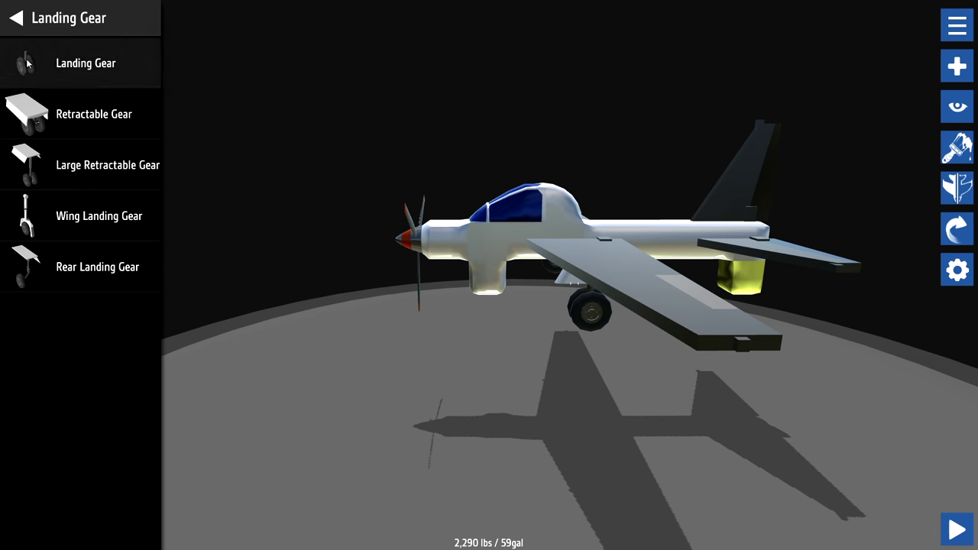
mouse_move(48, 81)
mouse_down()
mouse_move(450, 278)
mouse_move(488, 329)
mouse_move(486, 313)
mouse_up()
mouse_move(47, 79)
mouse_down()
mouse_move(398, 162)
mouse_move(743, 301)
mouse_up()
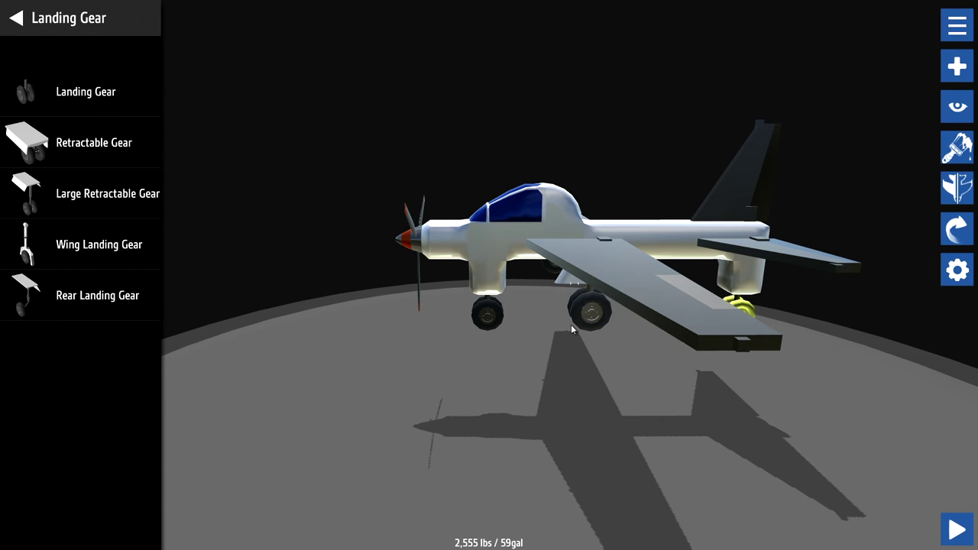
Detach the old main landing gear and delete it, along with a stray block.
mouse_move(601, 357)
mouse_down()
mouse_move(589, 291)
mouse_move(609, 332)
mouse_up()
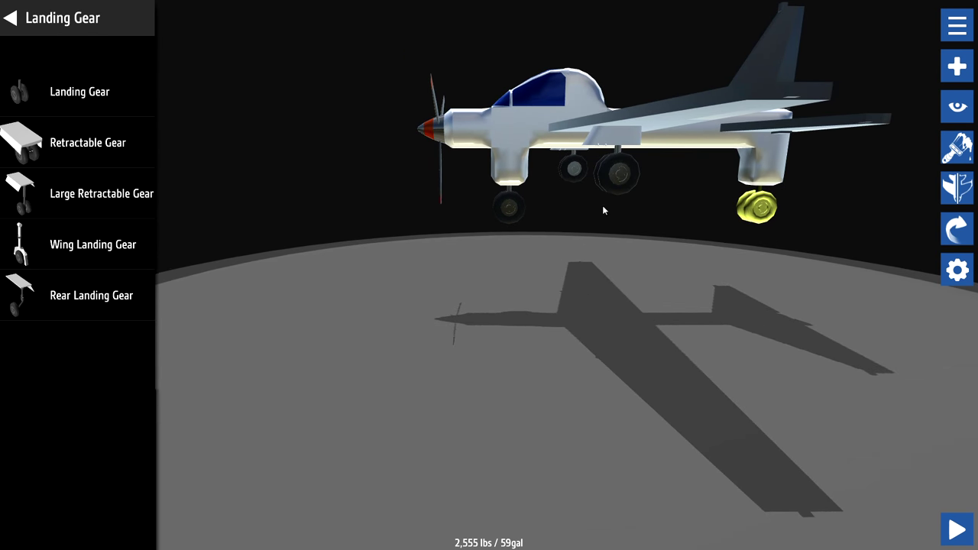
mouse_move(618, 143)
mouse_down()
mouse_move(620, 159)
mouse_move(541, 235)
mouse_move(479, 268)
mouse_up()
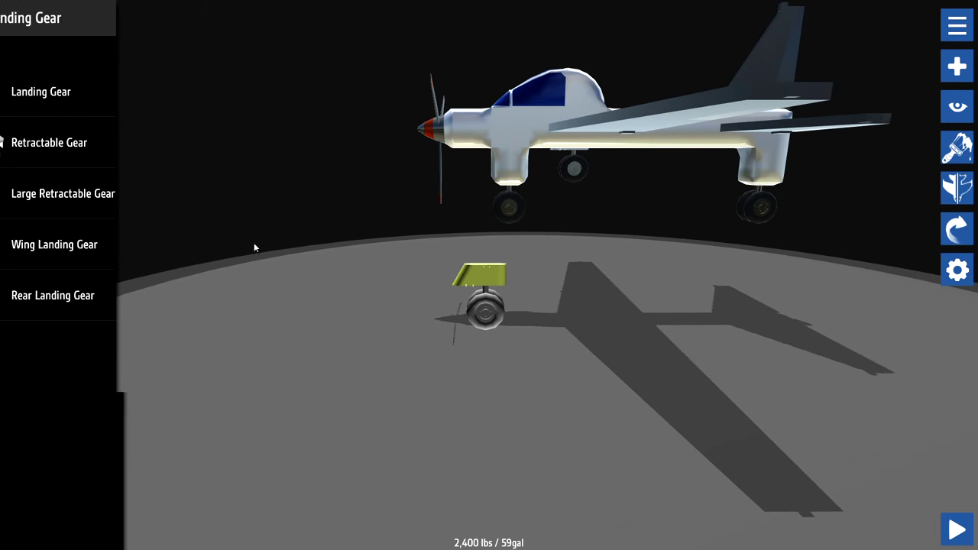
click(23, 18)
click(29, 52)
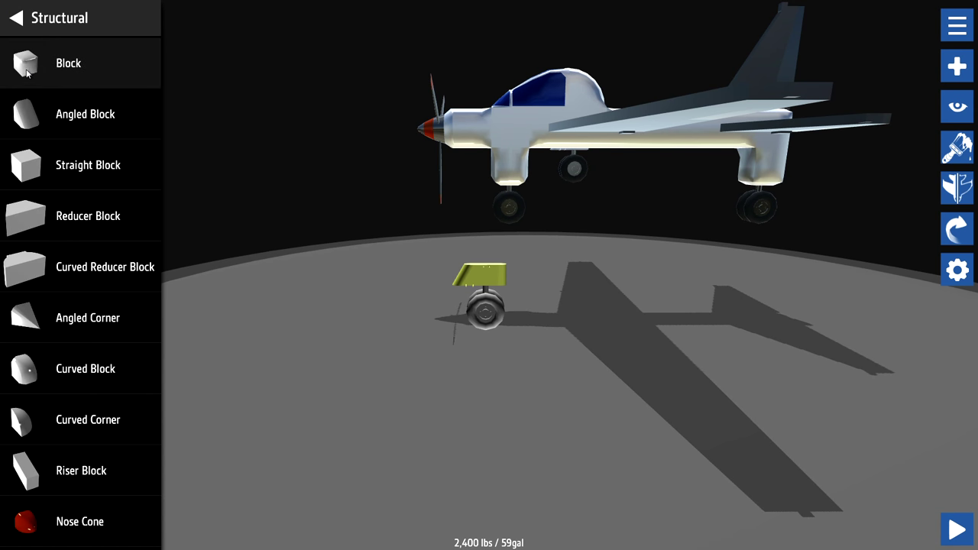
mouse_move(29, 61)
mouse_down()
mouse_move(470, 214)
mouse_move(646, 151)
mouse_move(619, 159)
mouse_move(625, 148)
mouse_move(641, 203)
mouse_move(611, 229)
mouse_move(593, 131)
mouse_move(593, 243)
mouse_move(576, 302)
mouse_up()
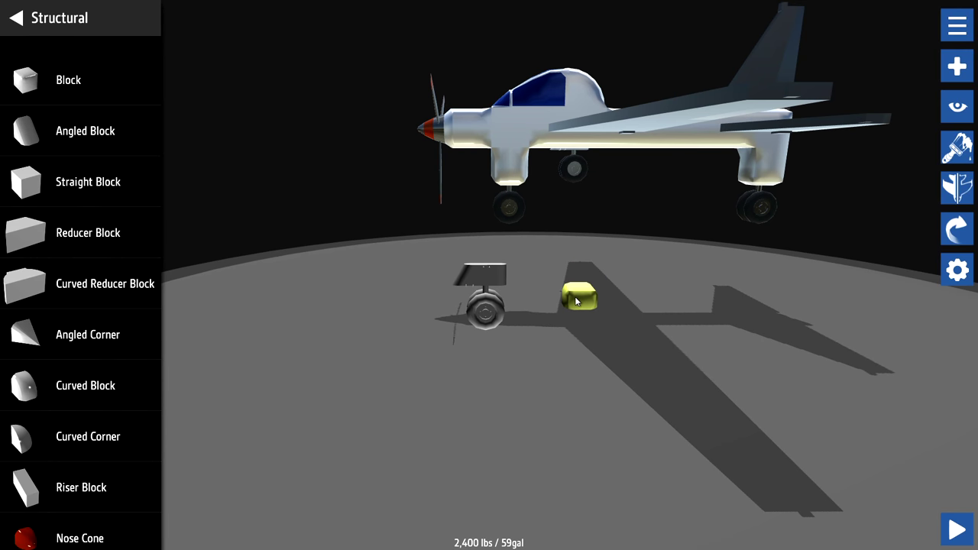
key(Delete)
click(490, 292)
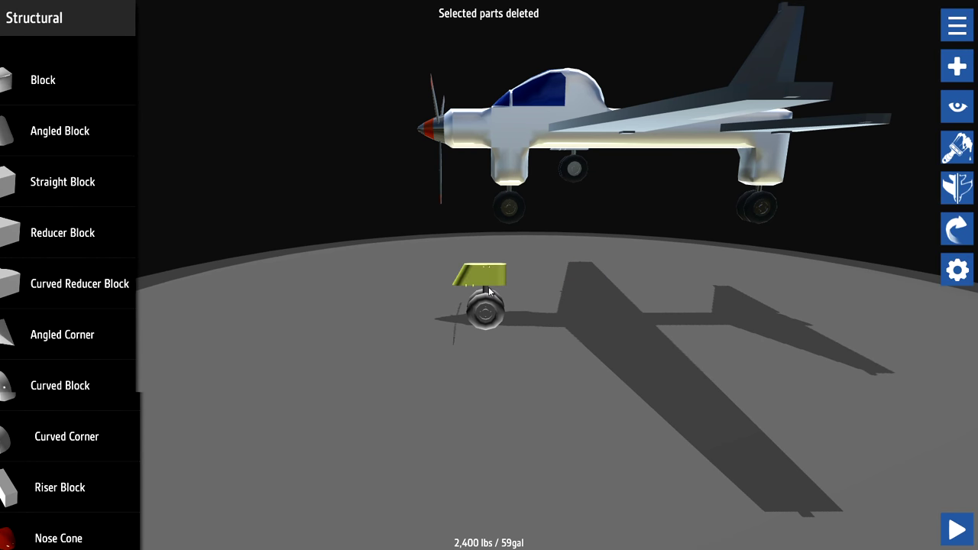
mouse_move(490, 292)
mouse_down()
mouse_move(618, 269)
mouse_move(640, 148)
mouse_move(631, 138)
mouse_move(633, 148)
mouse_up()
key(Delete)
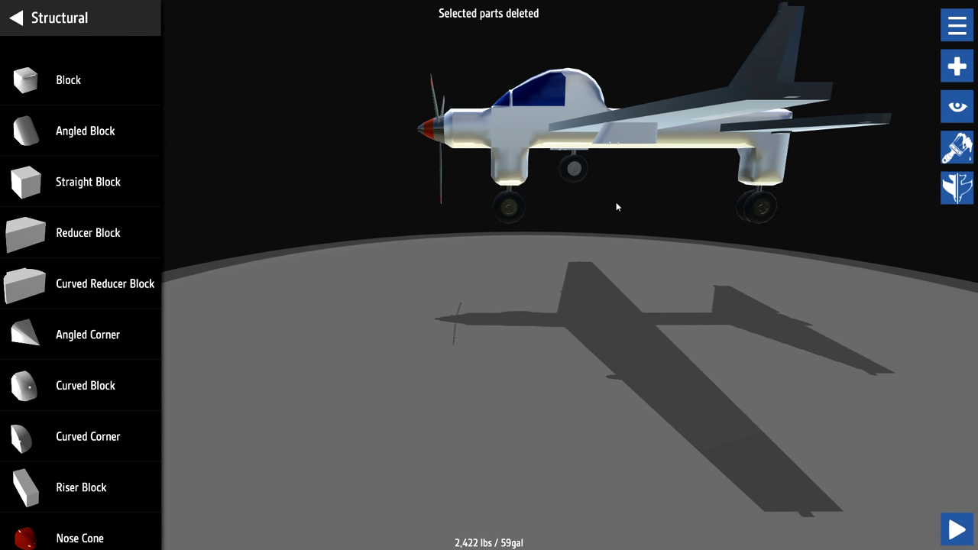
Try a Wing Landing Gear, then delete the misplaced gear and a small wing panel.
click(40, 16)
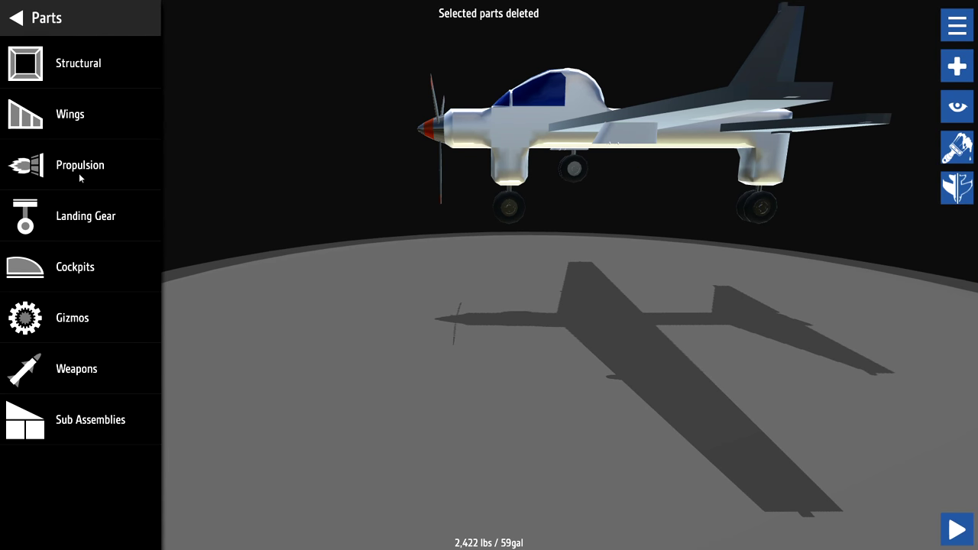
click(85, 216)
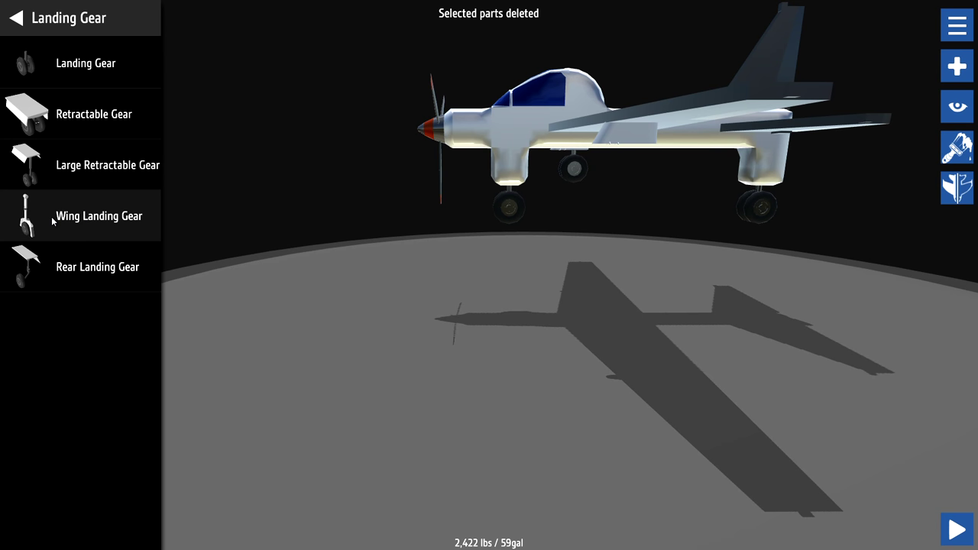
mouse_move(52, 221)
mouse_down()
mouse_move(640, 186)
mouse_move(640, 123)
mouse_move(642, 157)
mouse_move(621, 157)
mouse_up()
mouse_move(521, 267)
mouse_down()
mouse_move(470, 247)
mouse_move(448, 260)
mouse_move(483, 258)
mouse_up()
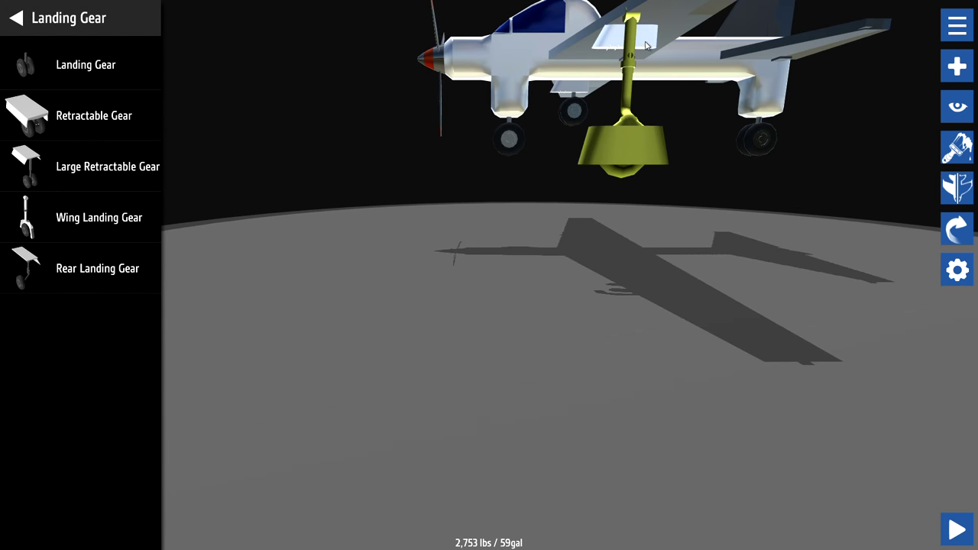
key(Delete)
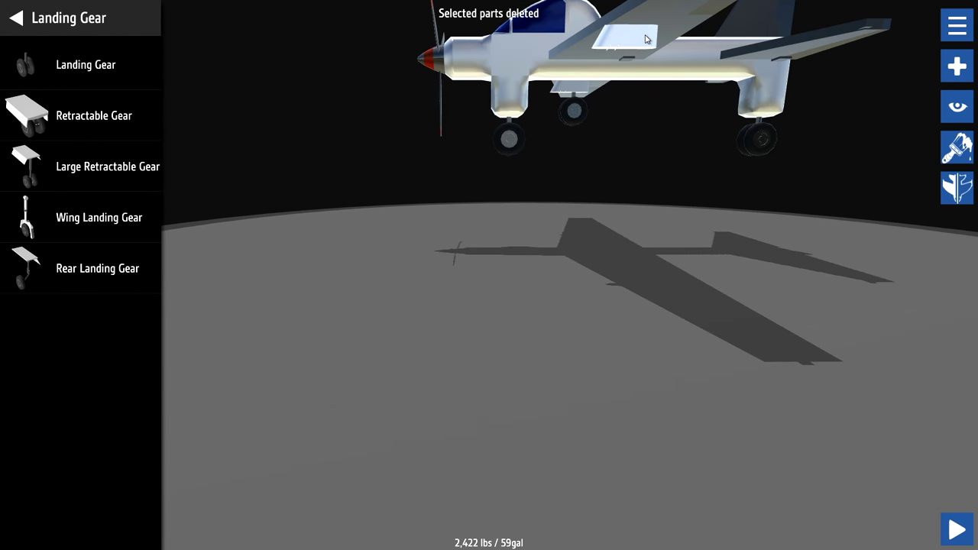
click(643, 39)
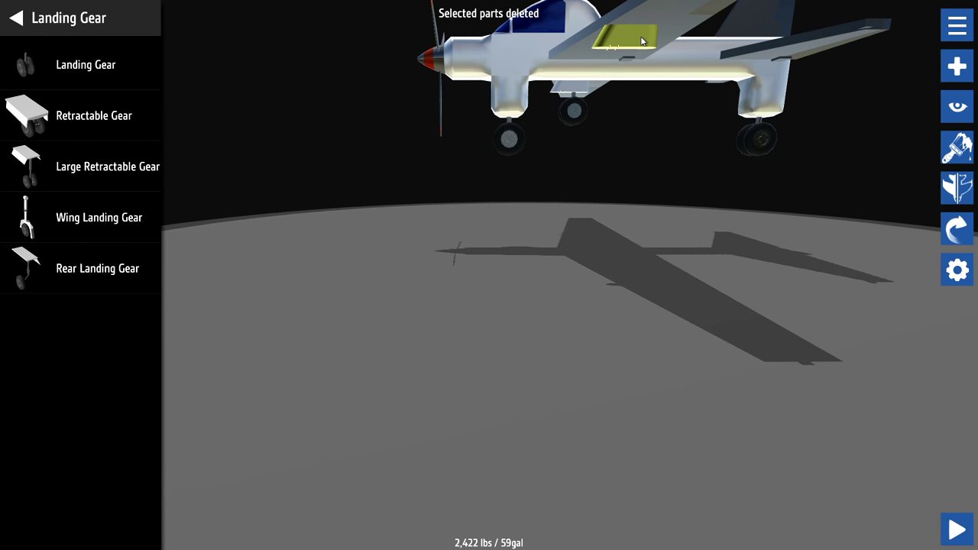
key(Delete)
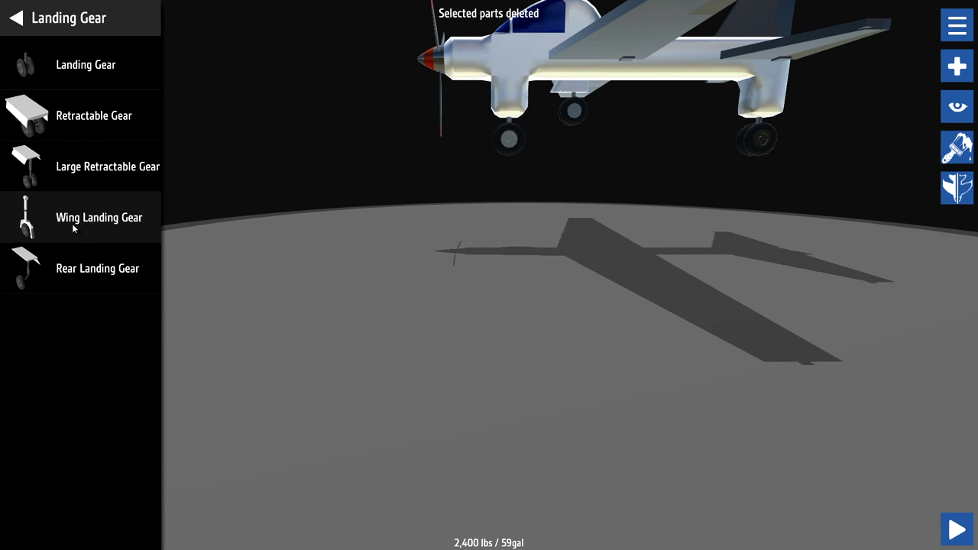
Place a Wing Landing Gear under the wing and a wheel under the fuselage, removing stray parts.
mouse_move(73, 227)
mouse_down()
mouse_move(634, 120)
mouse_move(645, 108)
mouse_move(632, 112)
mouse_up()
mouse_move(555, 218)
mouse_down()
mouse_move(554, 209)
mouse_move(622, 206)
mouse_move(507, 236)
mouse_move(521, 227)
mouse_move(524, 243)
mouse_up()
mouse_move(69, 58)
mouse_down()
mouse_move(415, 266)
mouse_move(397, 227)
mouse_up()
drag(395, 299, 510, 391)
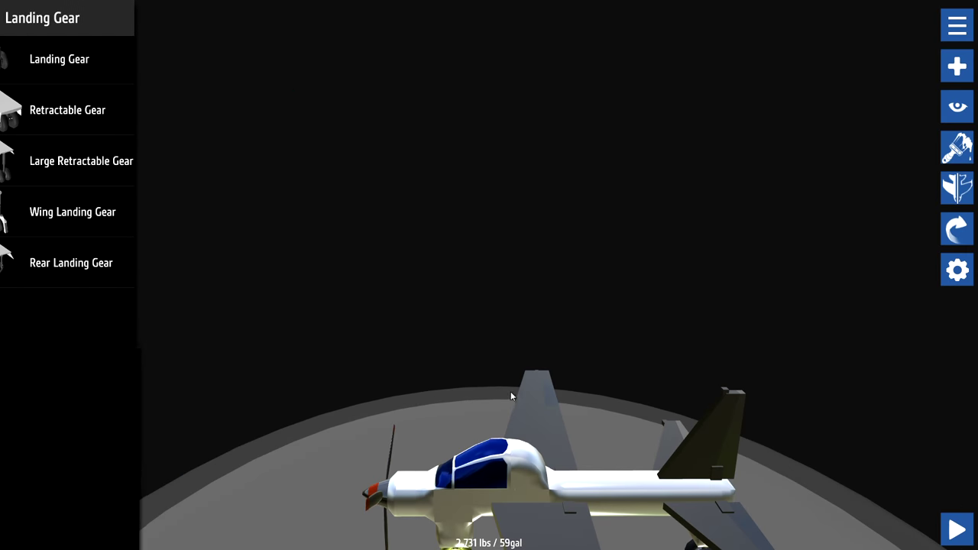
click(533, 408)
key(Delete)
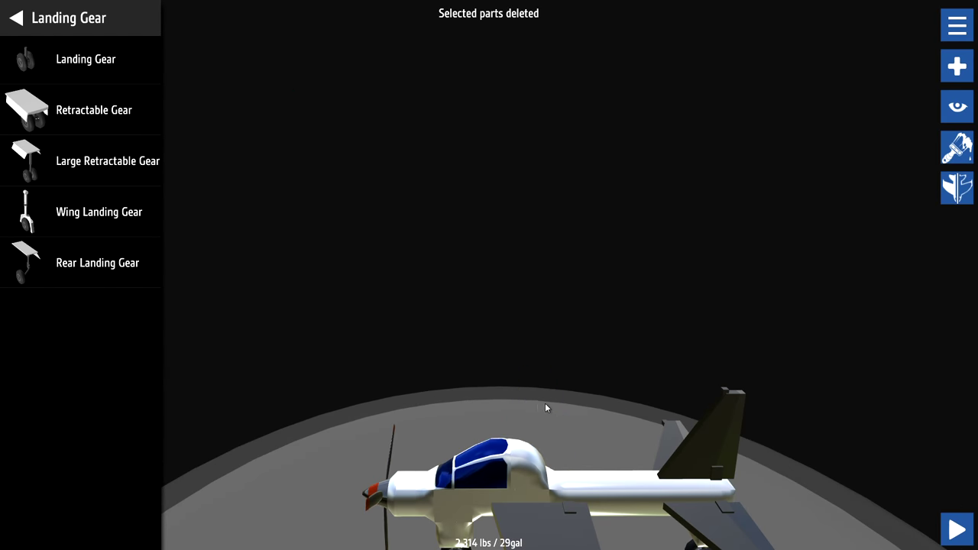
click(660, 433)
key(Delete)
Mirror the wing landing gear onto the plane's other side, reaching 2,907 lbs.
mouse_move(664, 431)
mouse_down()
mouse_move(542, 332)
mouse_move(538, 277)
mouse_up()
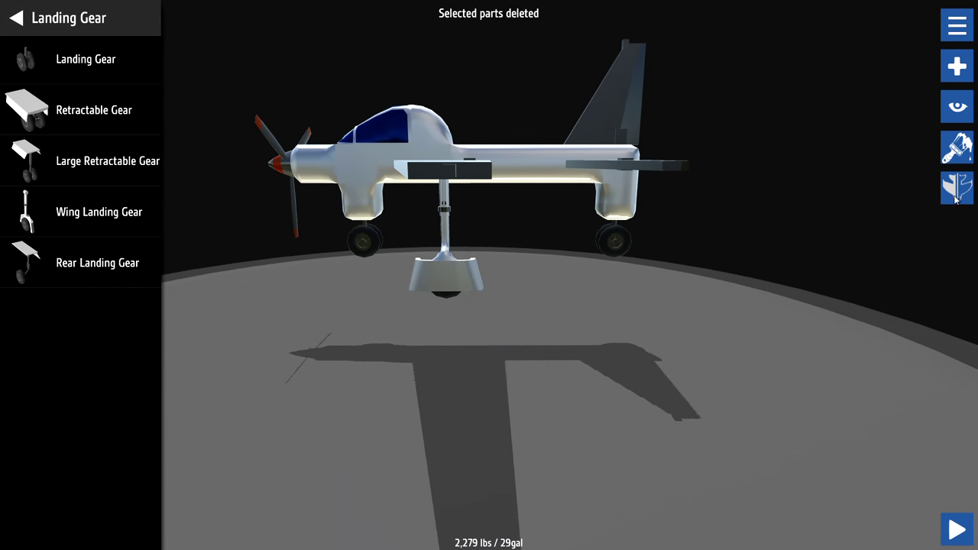
click(948, 198)
click(919, 228)
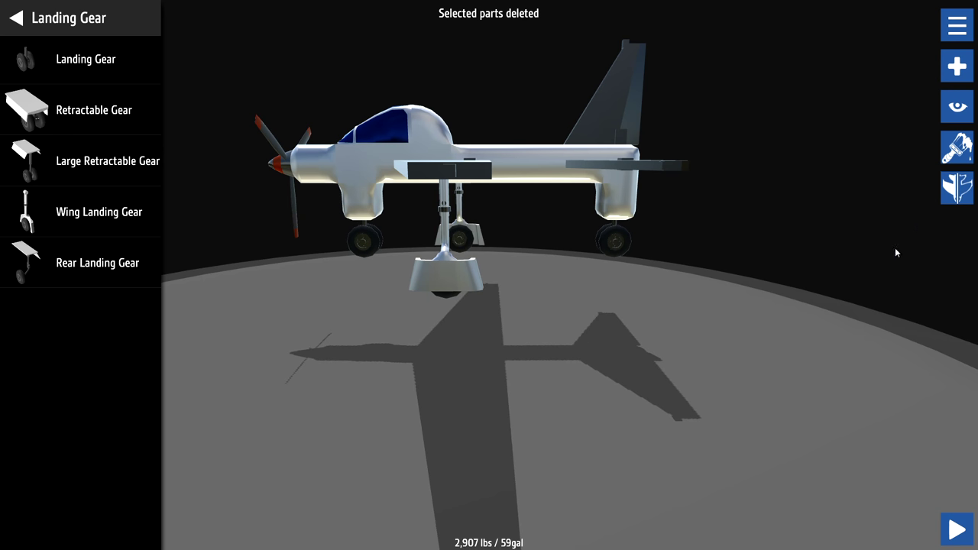
click(960, 526)
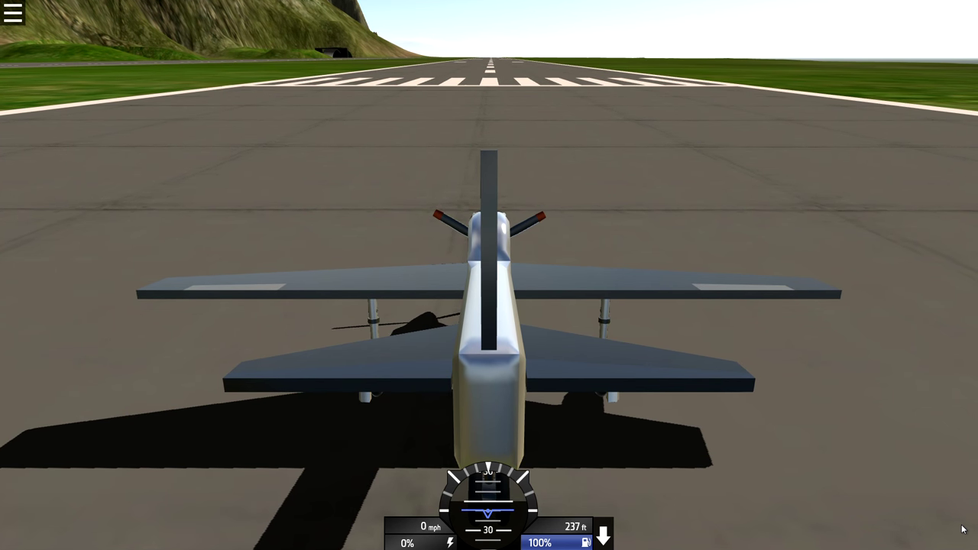
key(shift)
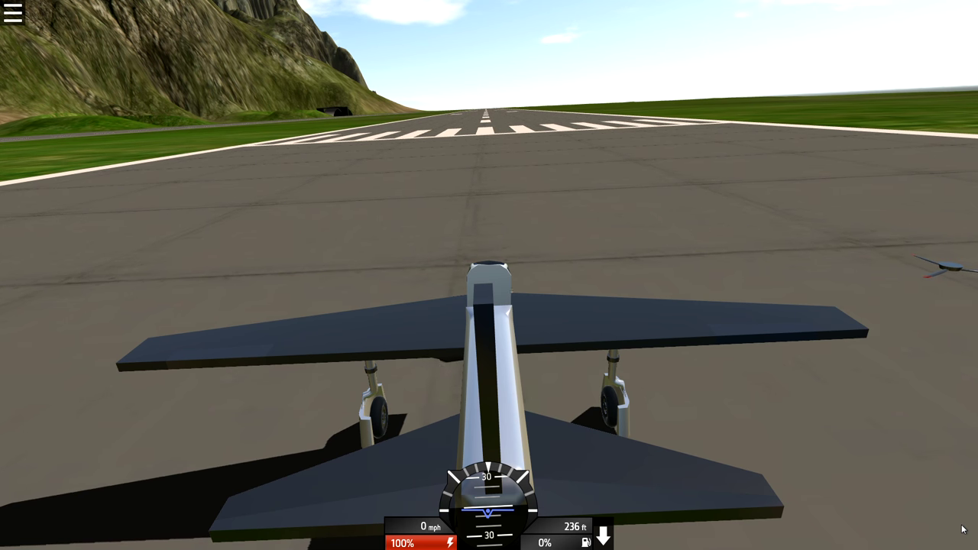
key(Escape)
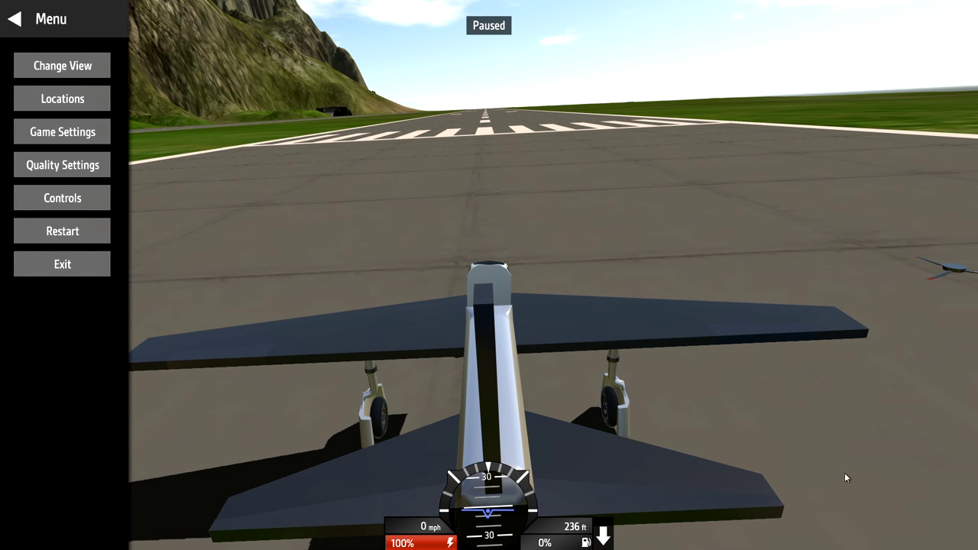
click(52, 257)
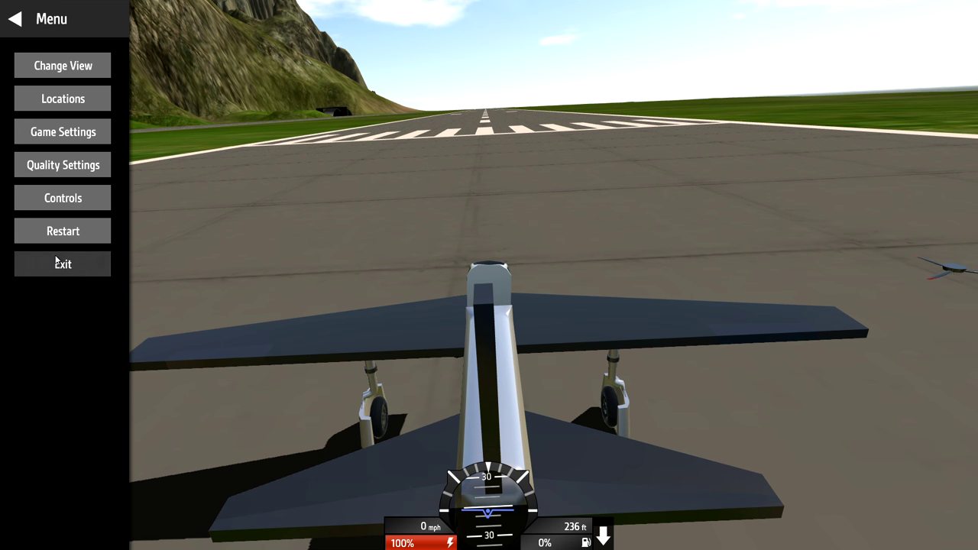
mouse_move(582, 280)
mouse_down()
mouse_move(451, 337)
mouse_move(468, 207)
mouse_move(469, 278)
mouse_move(454, 290)
mouse_up()
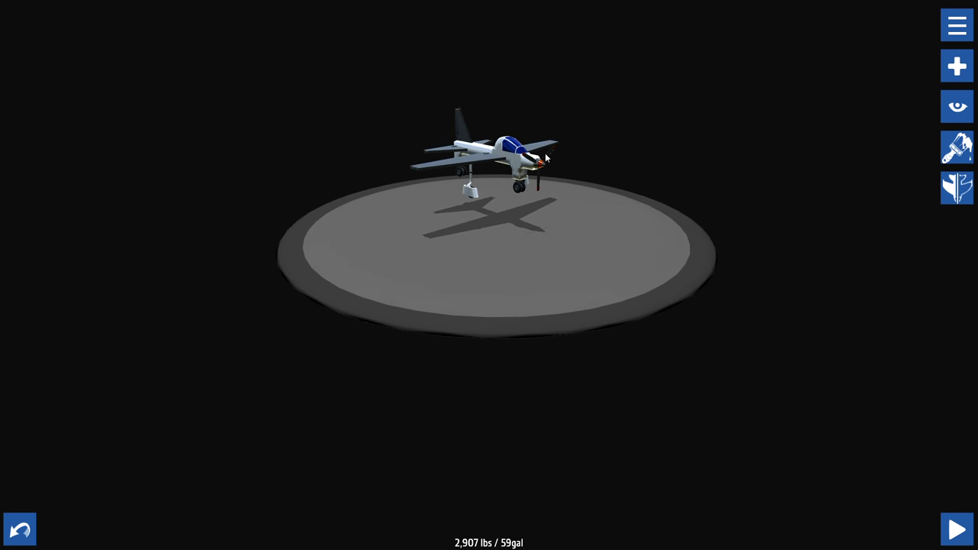
Delete the nose propeller, dropping the craft to 2,356 lbs, and zoom in.
mouse_move(522, 191)
mouse_down()
mouse_move(523, 211)
mouse_move(474, 249)
mouse_move(467, 225)
mouse_move(461, 246)
mouse_up()
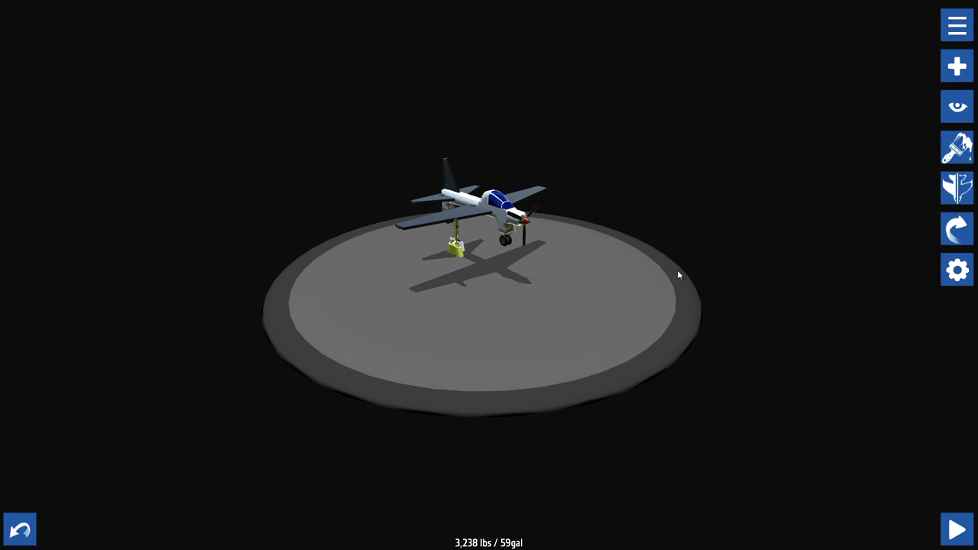
key(ctrl+z)
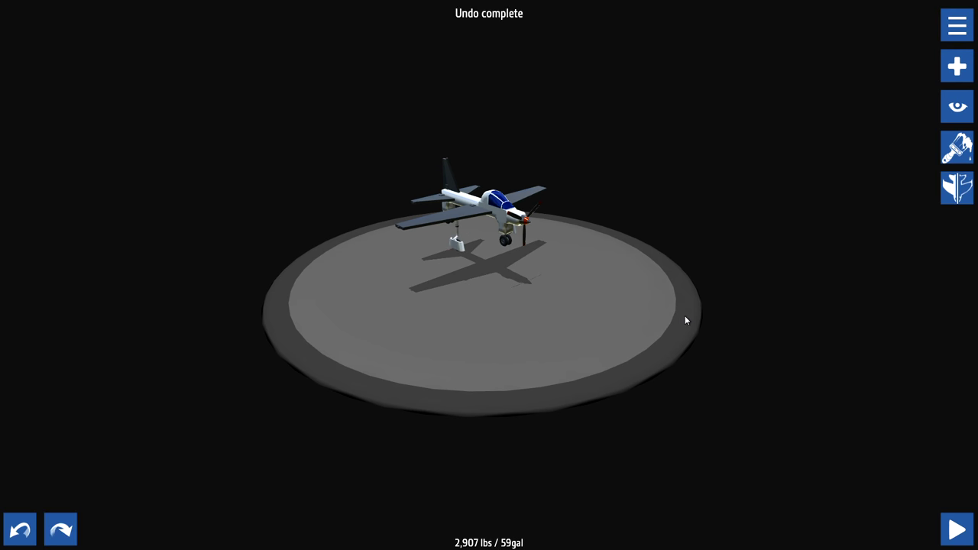
click(526, 218)
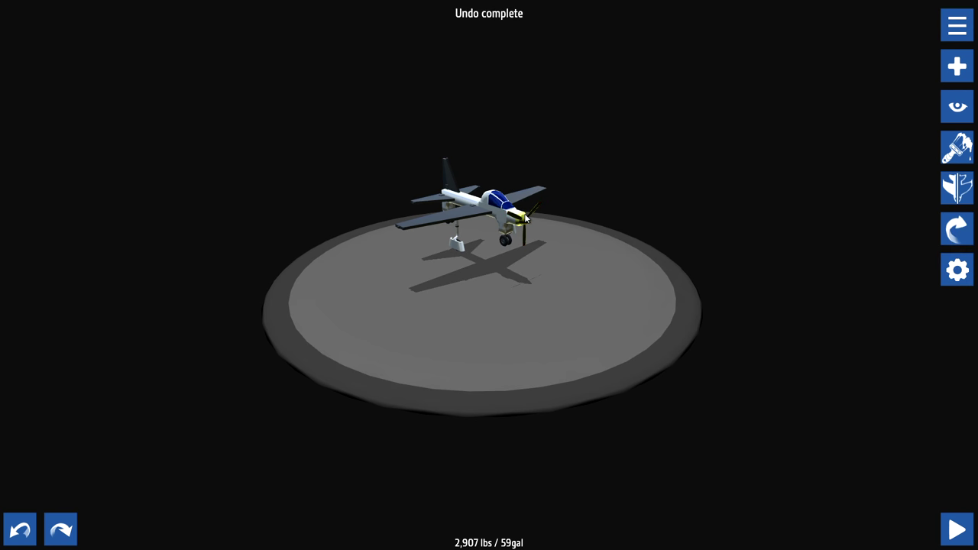
key(Delete)
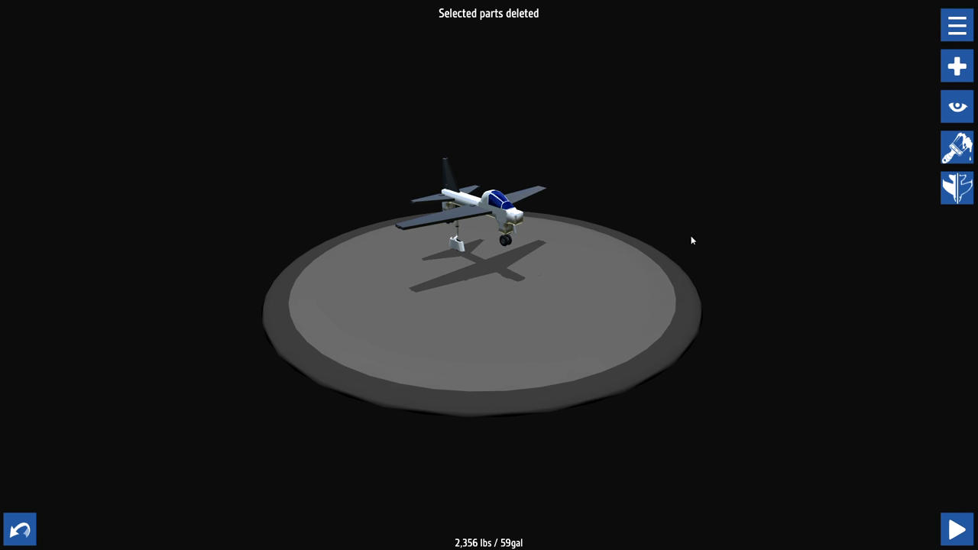
scroll(477, 295, up, 5)
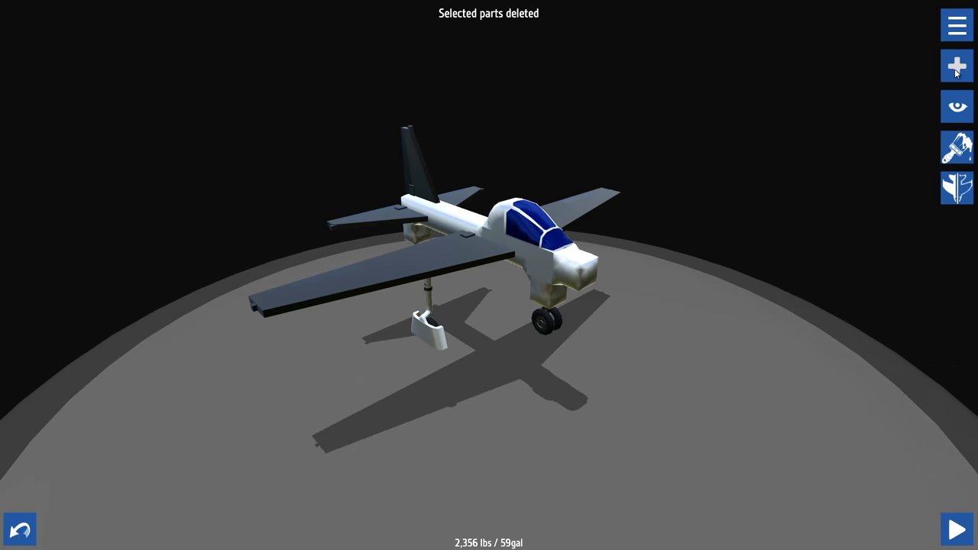
Attach a Nose Cone from the structural parts to the plane's nose.
click(956, 68)
click(33, 173)
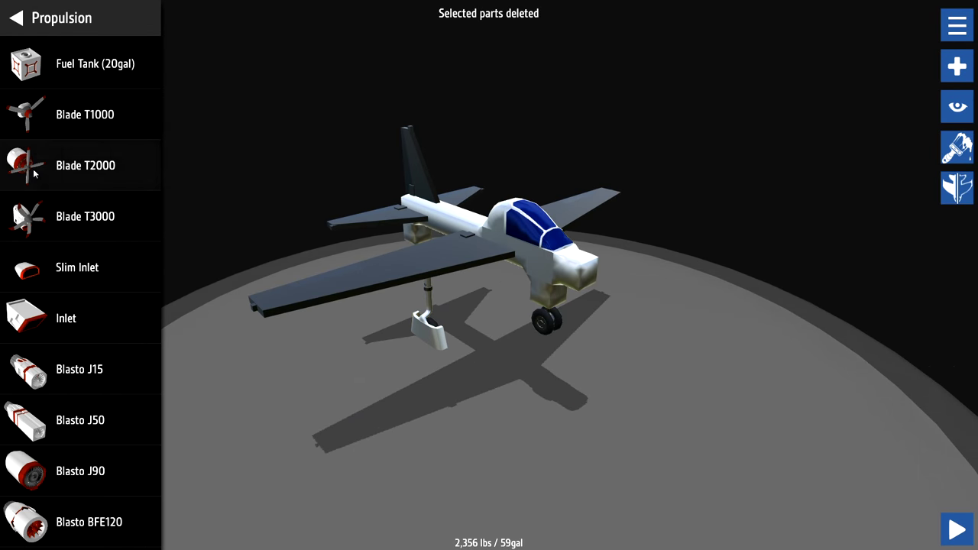
click(17, 18)
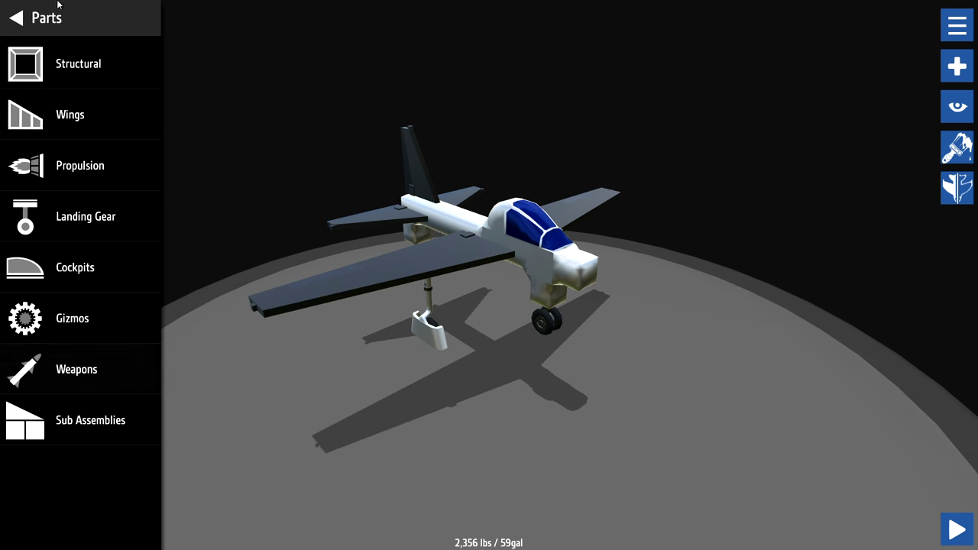
click(77, 65)
mouse_move(77, 519)
mouse_down()
mouse_move(642, 358)
mouse_move(607, 280)
mouse_up()
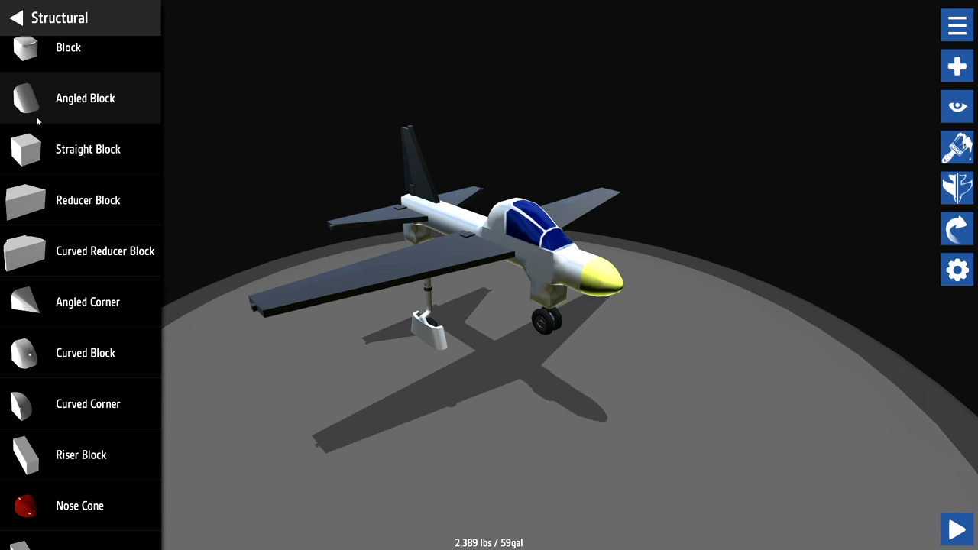
click(13, 23)
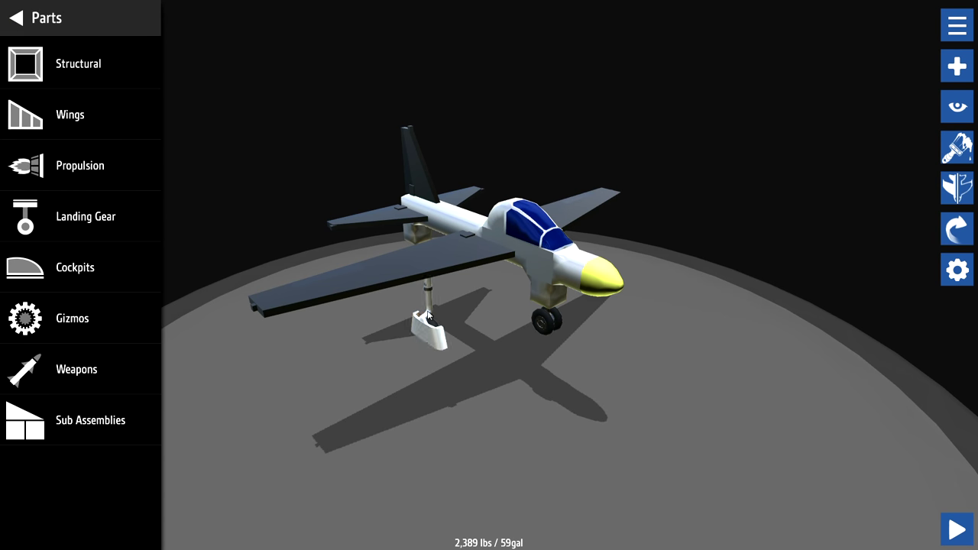
click(19, 19)
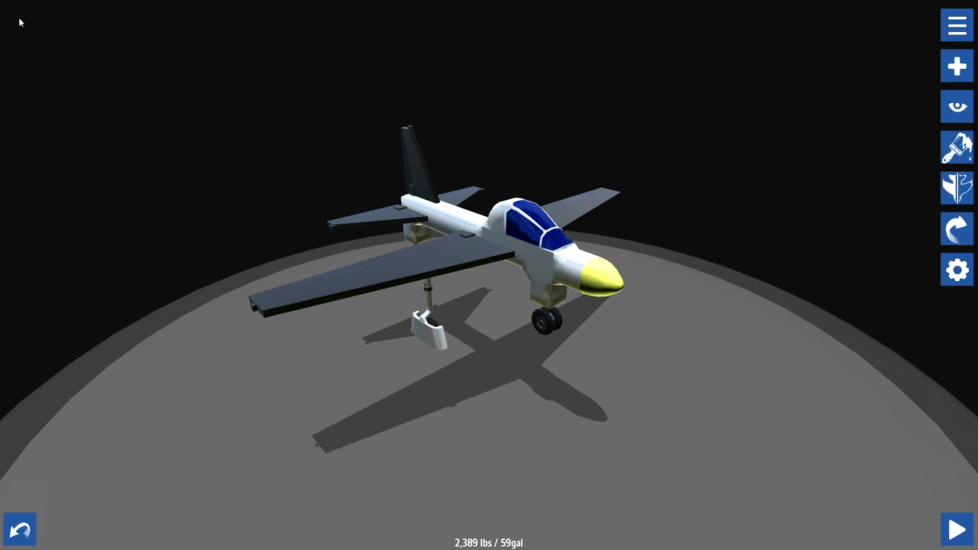
Delete the right wing, leaving the craft at 1,796 lbs / 29gal.
click(581, 208)
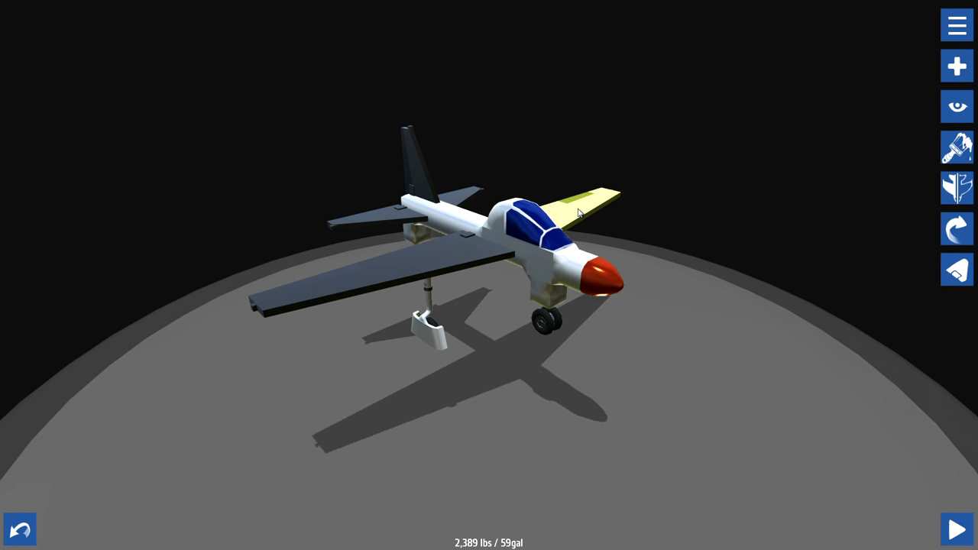
key(Delete)
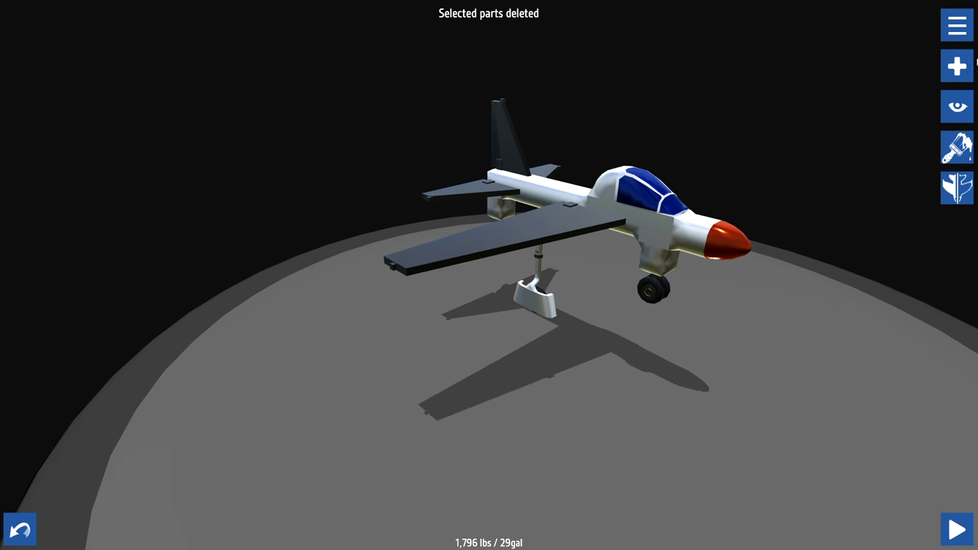
click(963, 65)
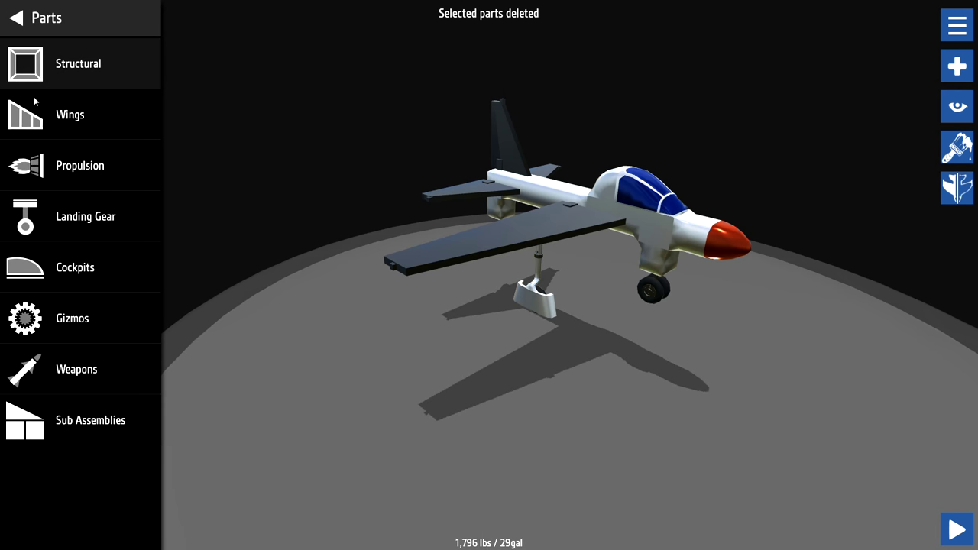
Attach a Pylon from the wing parts under the remaining wing.
click(42, 122)
click(69, 63)
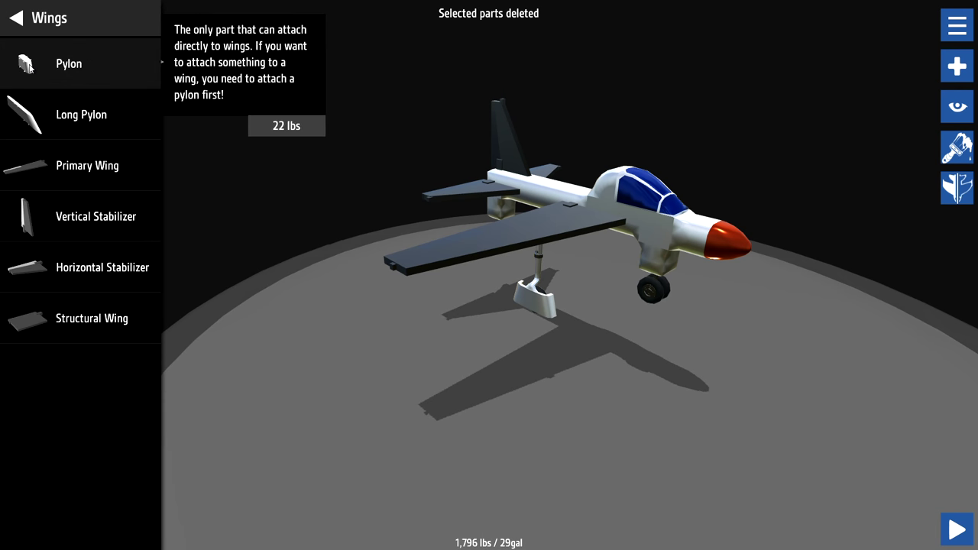
mouse_move(73, 63)
mouse_down()
mouse_move(478, 273)
mouse_move(506, 260)
mouse_move(493, 261)
mouse_move(499, 231)
mouse_move(554, 218)
mouse_up()
click(23, 16)
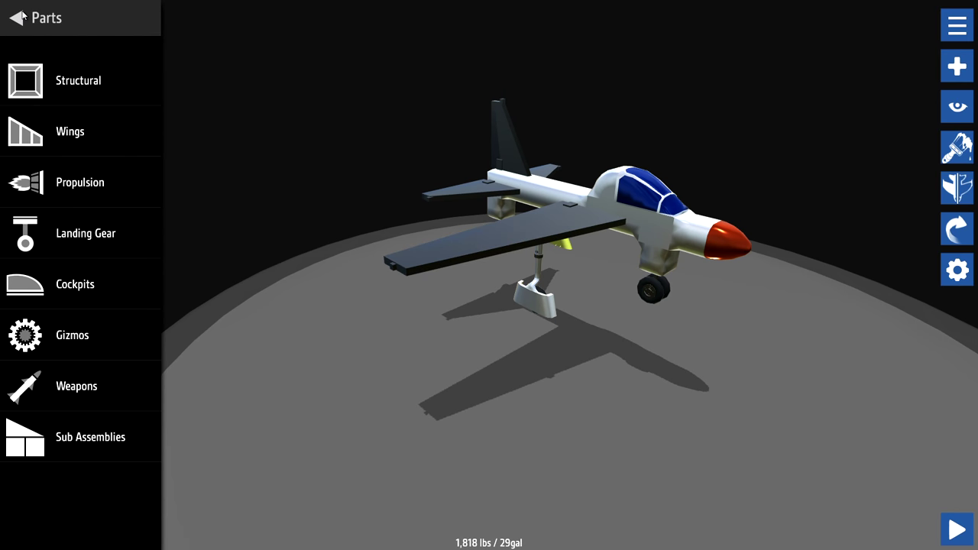
Hang a Blasto J15 jet engine from the pylon, bringing the craft to 1,818 lbs.
mouse_move(394, 336)
mouse_down()
mouse_move(472, 354)
mouse_move(471, 329)
mouse_up()
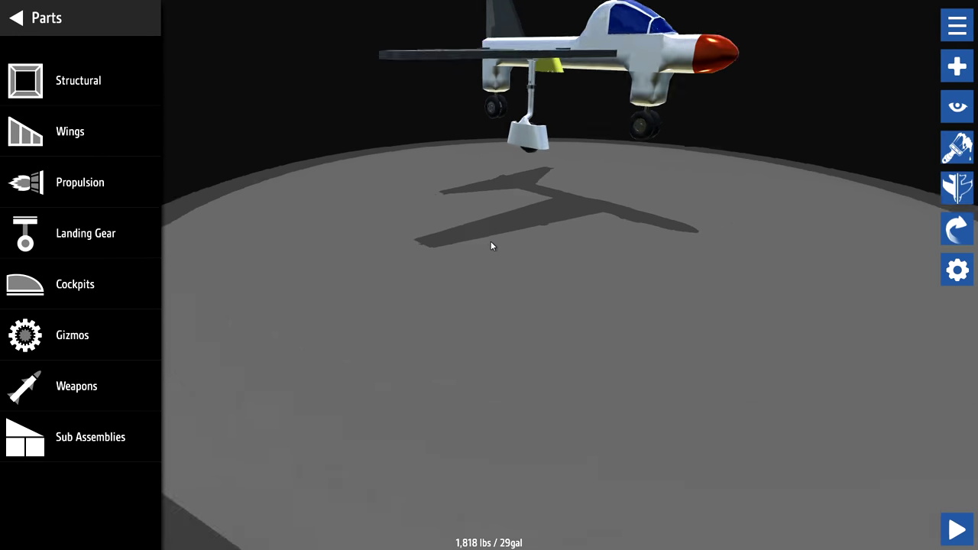
mouse_move(491, 246)
mouse_down()
mouse_move(476, 182)
mouse_move(426, 210)
mouse_up()
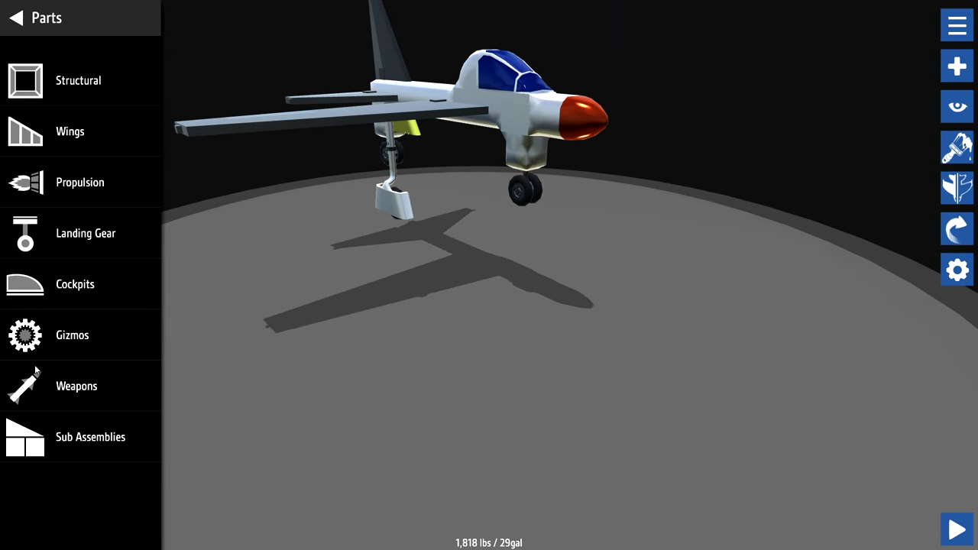
click(63, 194)
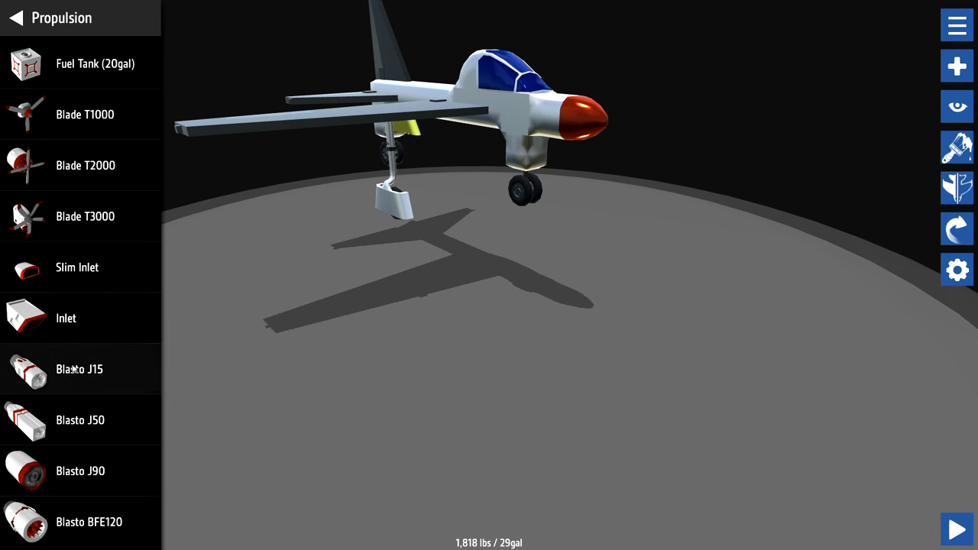
mouse_move(49, 380)
mouse_down()
mouse_move(252, 340)
mouse_move(454, 170)
mouse_move(419, 146)
mouse_move(408, 155)
mouse_up()
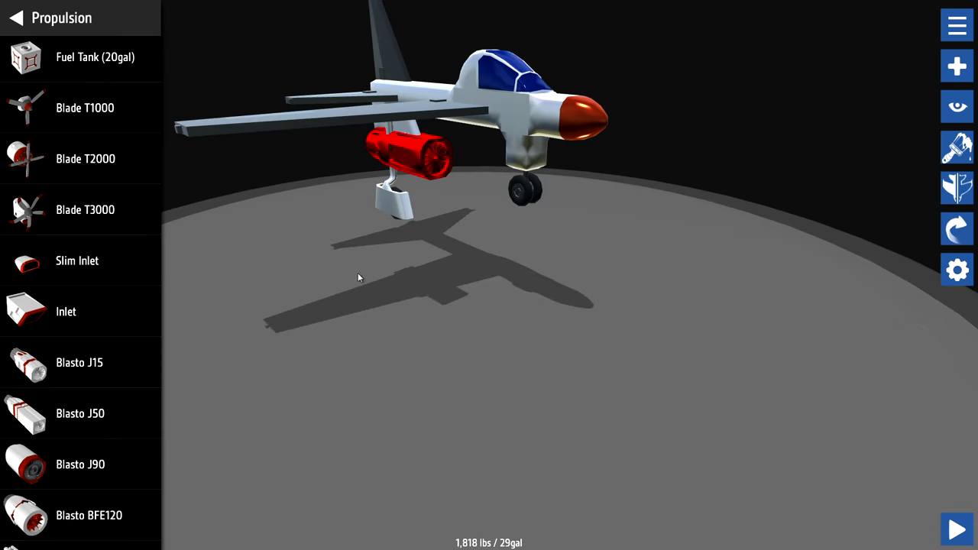
mouse_move(365, 276)
mouse_down()
mouse_move(380, 238)
mouse_move(268, 242)
mouse_move(321, 246)
mouse_up()
mouse_move(197, 106)
mouse_down()
mouse_move(152, 109)
mouse_move(143, 75)
mouse_move(150, 114)
mouse_up()
drag(309, 202, 426, 247)
drag(673, 256, 640, 233)
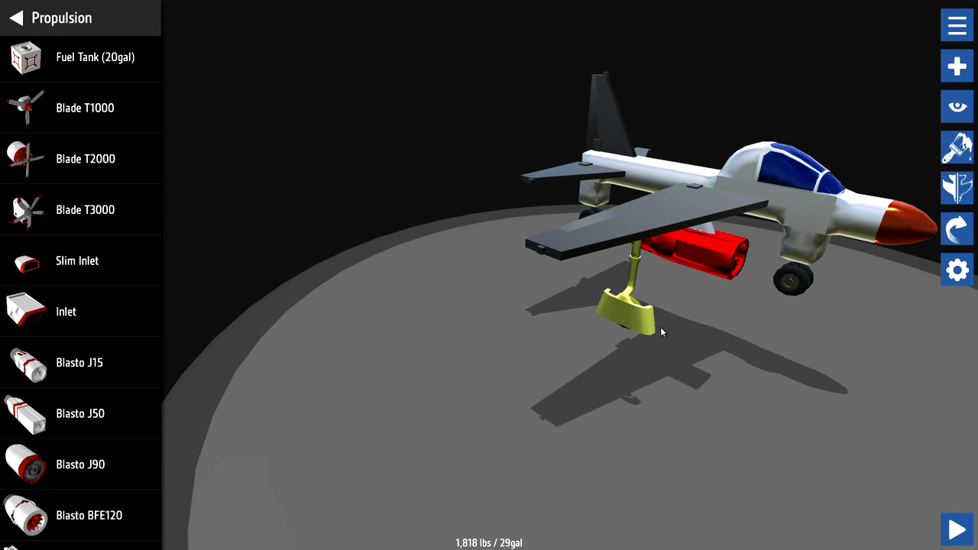
Try clearing one side with the symmetry tools, then undo to keep the wing, gear and engine.
click(958, 200)
click(924, 232)
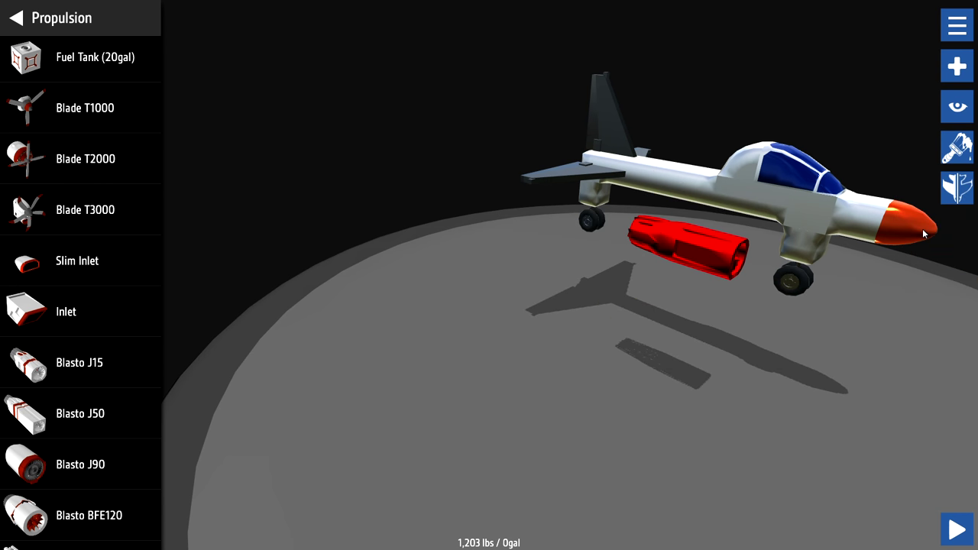
key(ctrl+z)
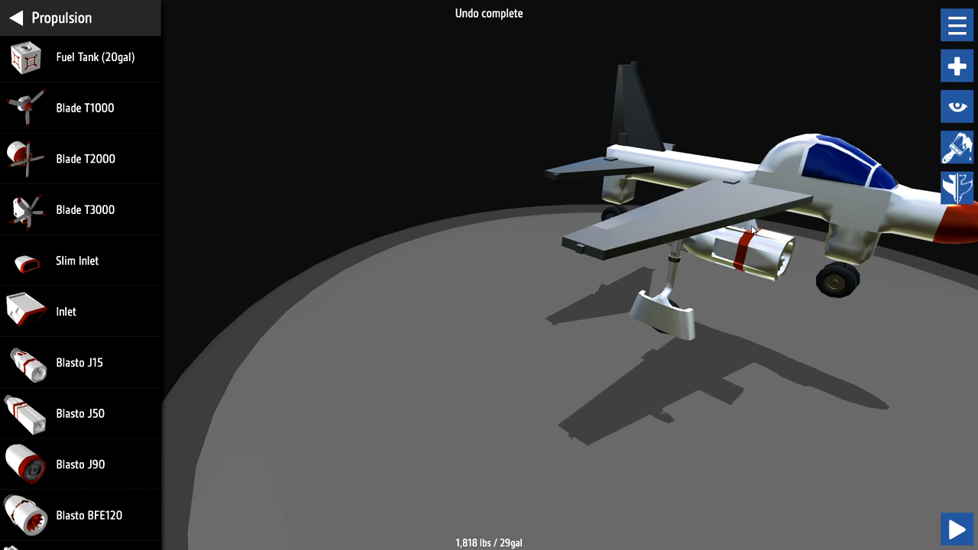
click(776, 367)
drag(776, 367, 697, 380)
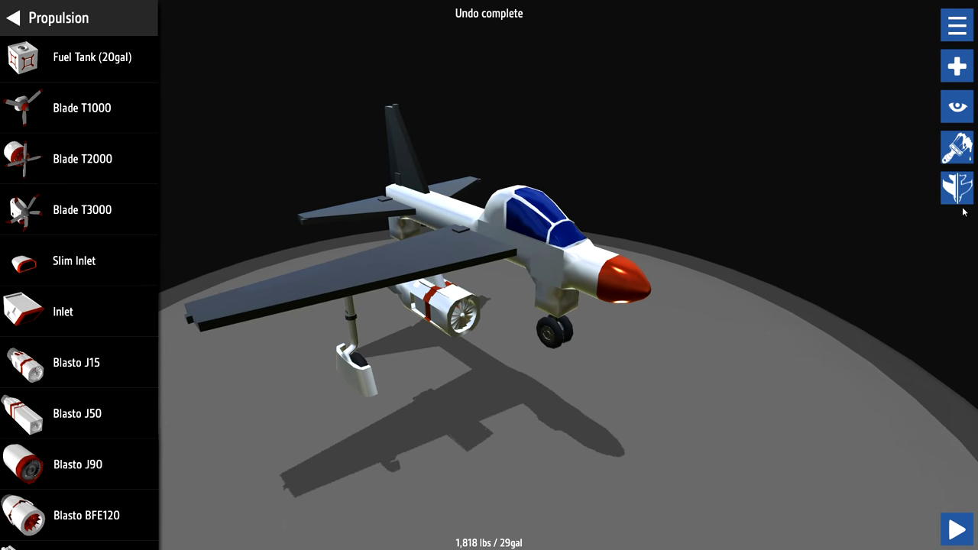
click(958, 189)
click(924, 229)
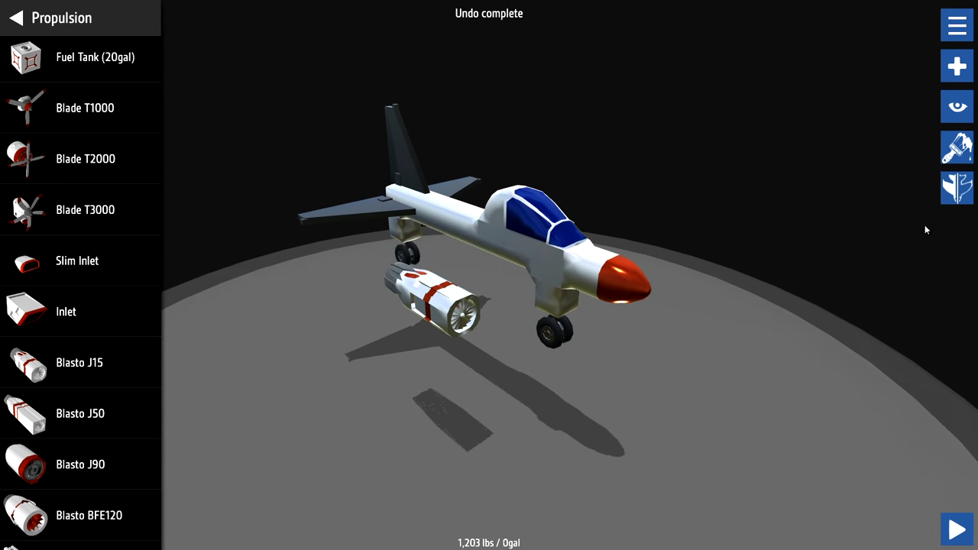
click(957, 200)
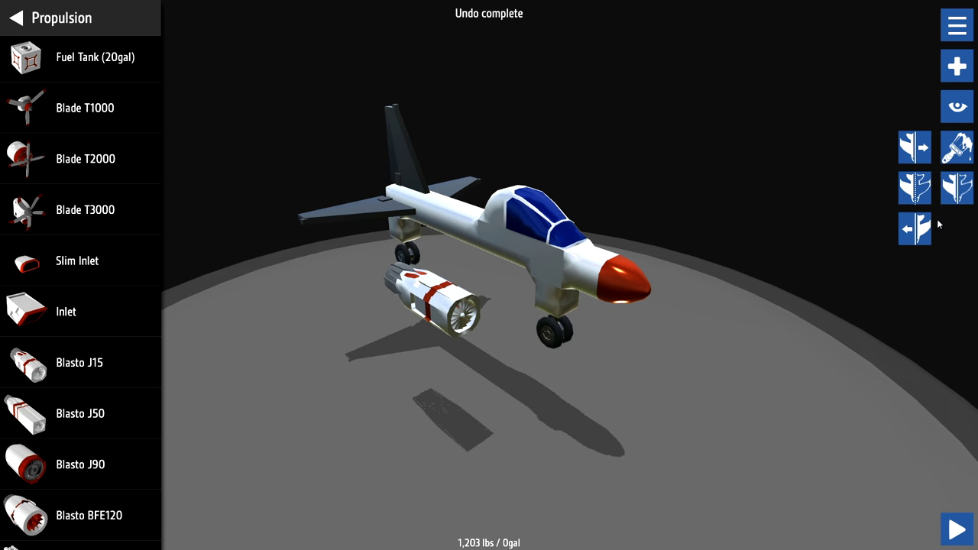
key(ctrl+z)
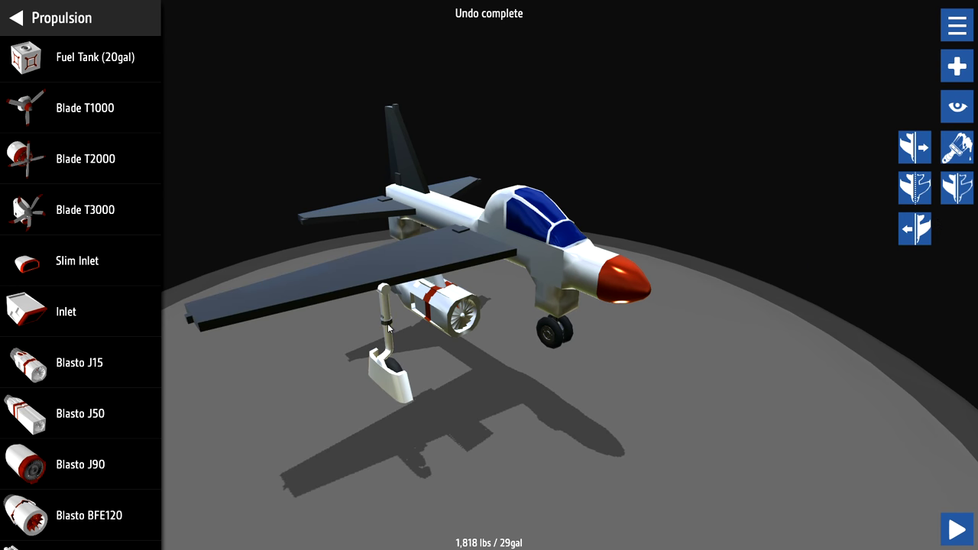
mouse_move(388, 327)
mouse_down()
mouse_move(376, 294)
mouse_move(344, 300)
mouse_up()
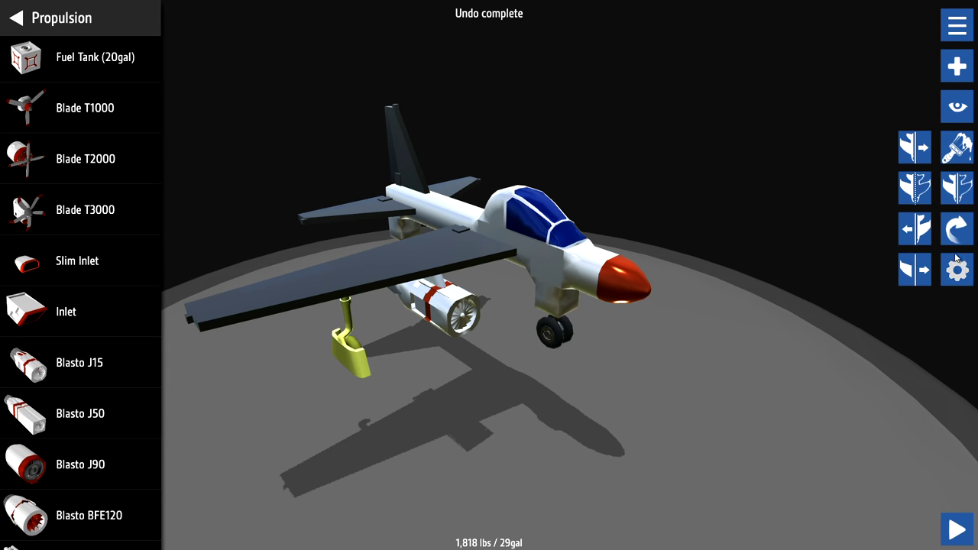
click(967, 191)
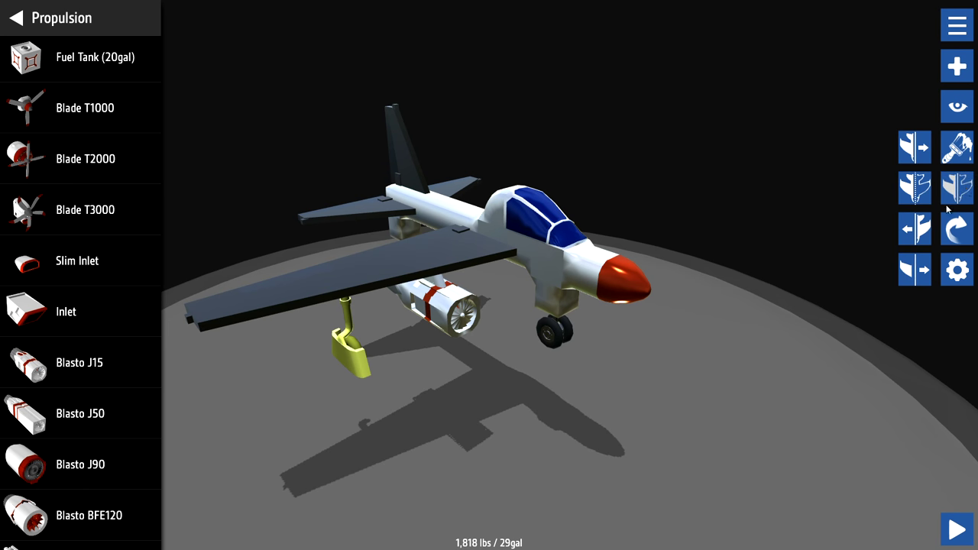
Mirror the aircraft with Right Side as source, then undo that first attempt.
click(920, 194)
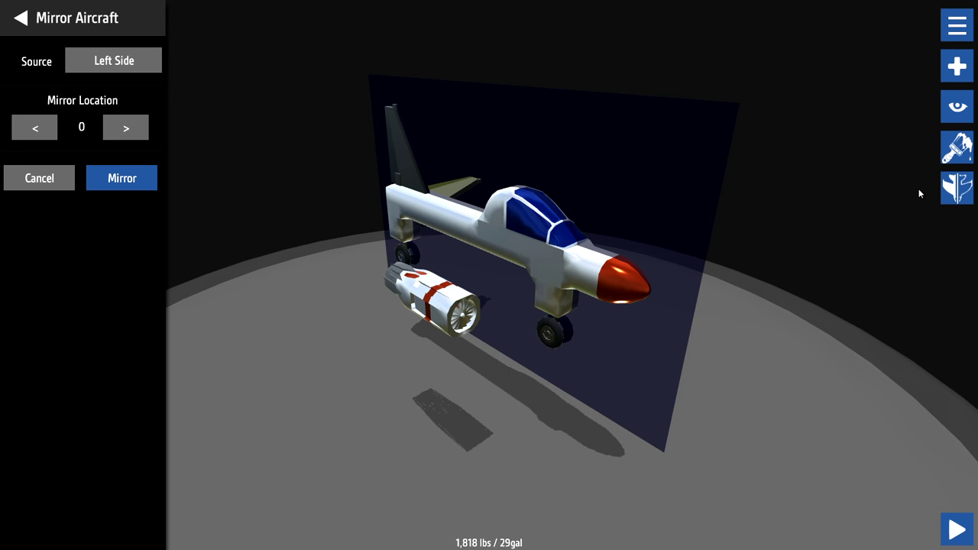
key(ctrl+z)
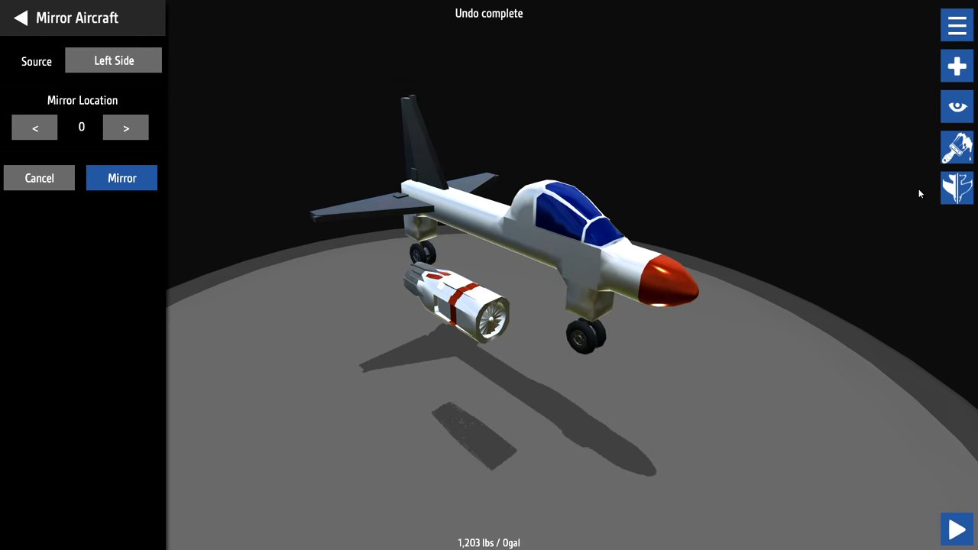
key(ctrl+z)
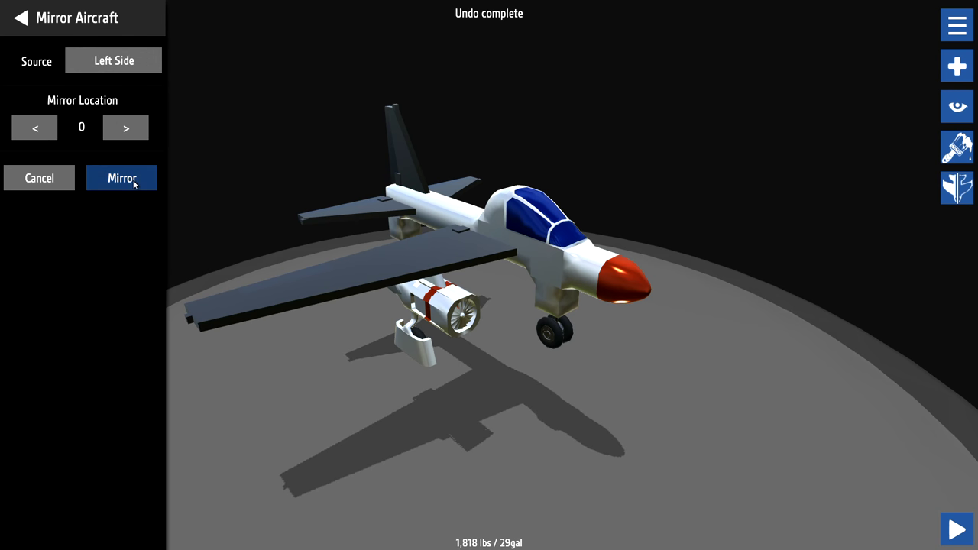
click(122, 66)
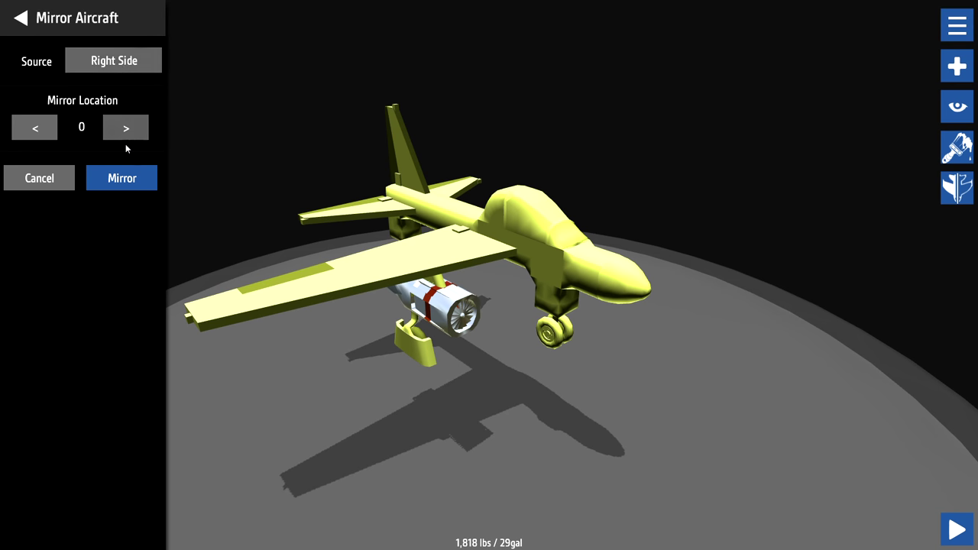
click(126, 176)
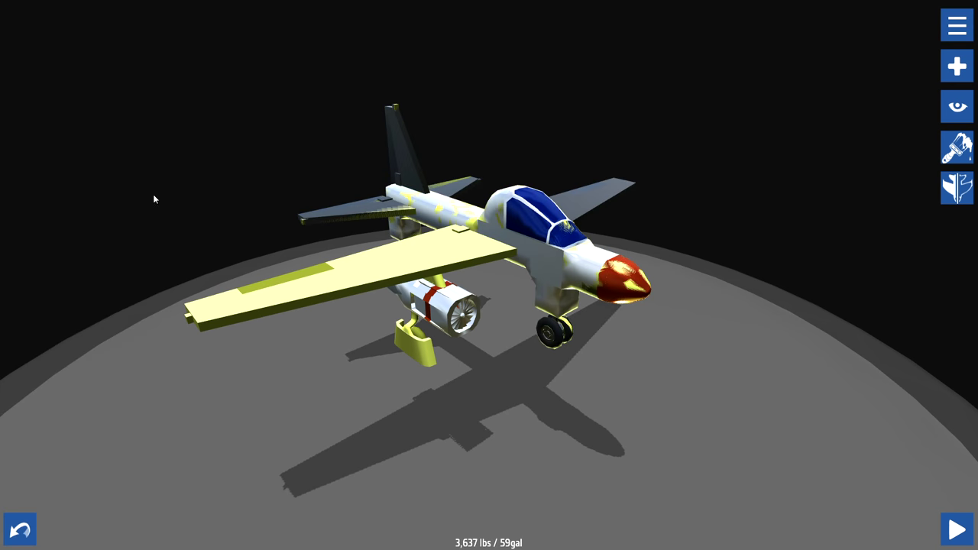
mouse_move(483, 337)
mouse_down()
mouse_move(515, 374)
mouse_move(432, 375)
mouse_move(415, 359)
mouse_move(559, 359)
mouse_move(487, 370)
mouse_move(578, 369)
mouse_up()
key(ctrl+z)
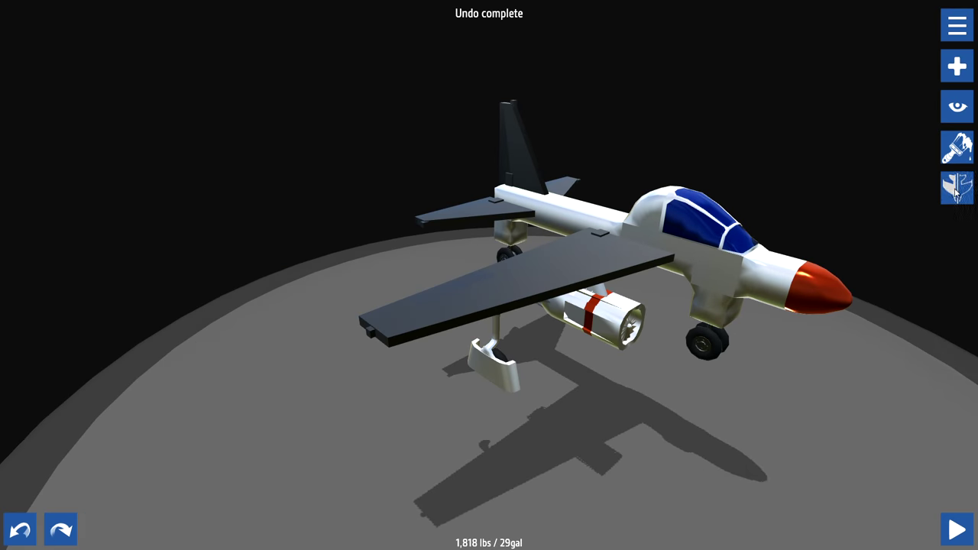
Mirror the right wing, pylon and gear leftward (2,433 lbs), then pick up a Blasto J15.
click(955, 191)
click(914, 193)
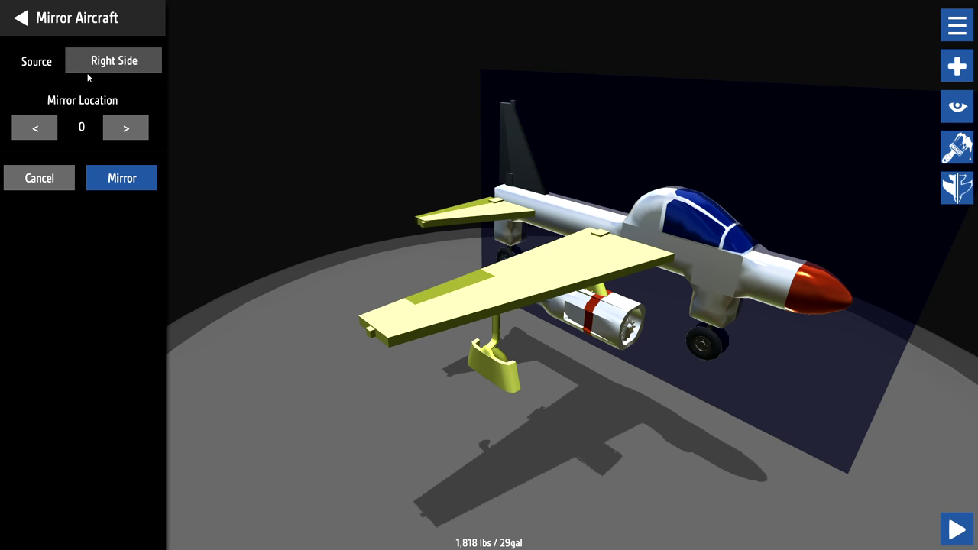
click(107, 181)
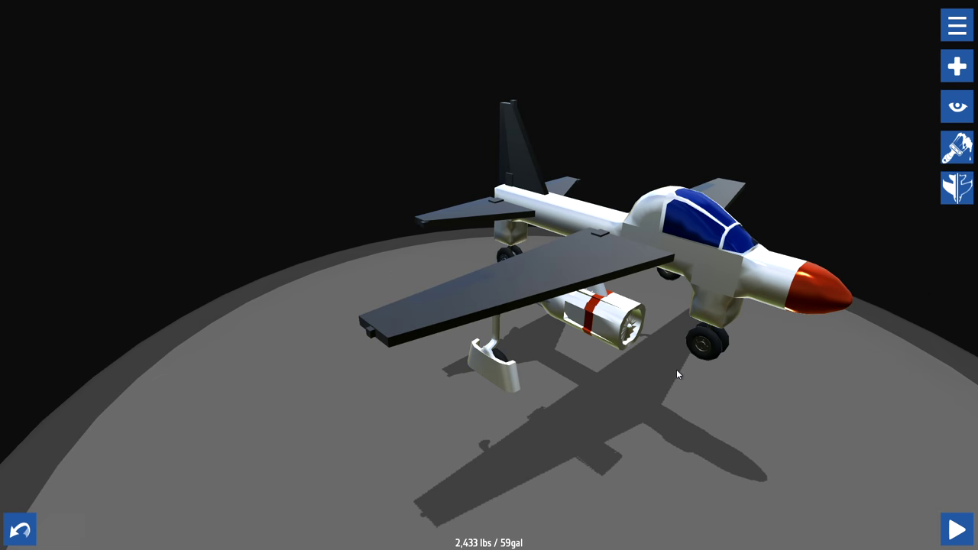
mouse_move(676, 372)
mouse_down()
mouse_move(501, 361)
mouse_move(496, 345)
mouse_move(580, 342)
mouse_move(568, 347)
mouse_up()
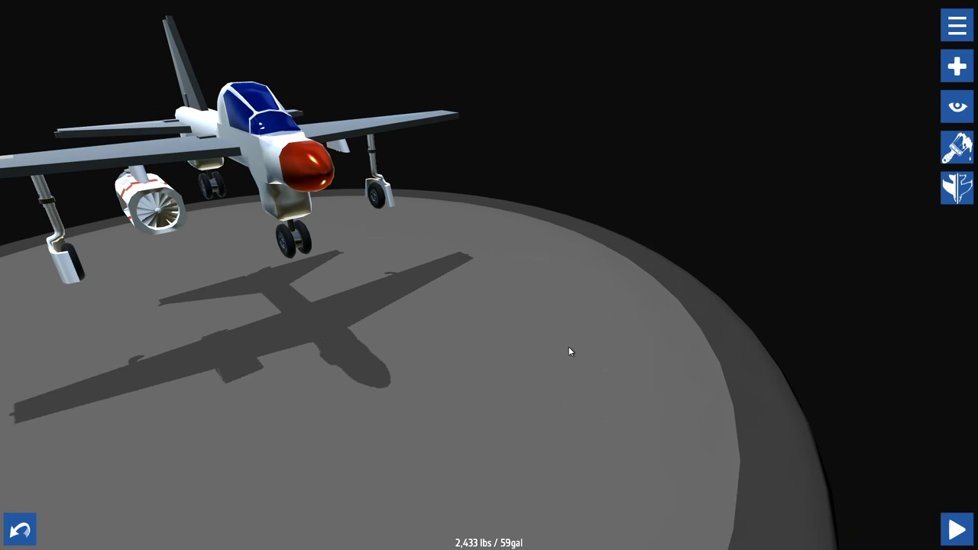
click(957, 70)
mouse_move(54, 355)
mouse_down()
mouse_move(177, 349)
mouse_move(373, 191)
mouse_move(345, 169)
mouse_move(334, 195)
mouse_move(351, 189)
mouse_move(352, 200)
mouse_move(422, 218)
mouse_up()
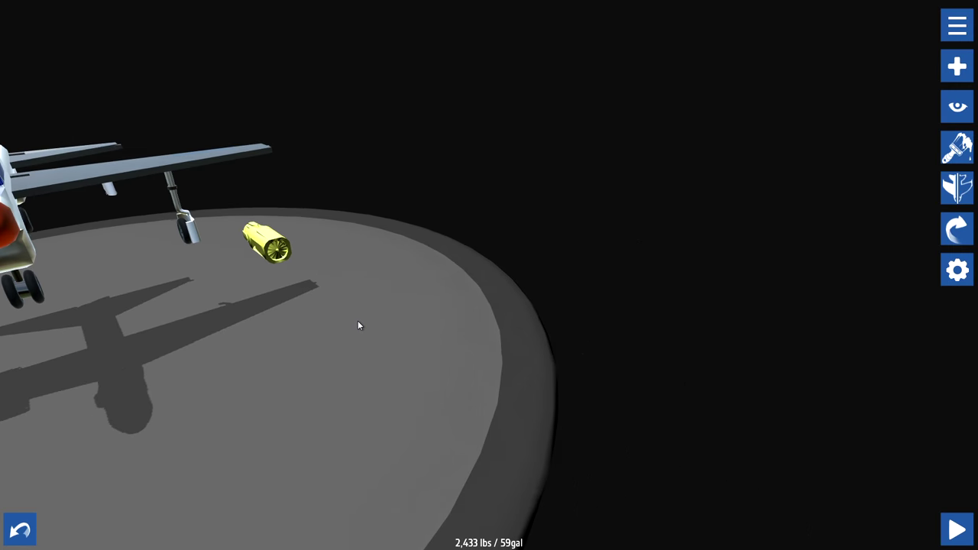
Mount the second jet engine under the other wing and adjust both engines' placement.
click(380, 211)
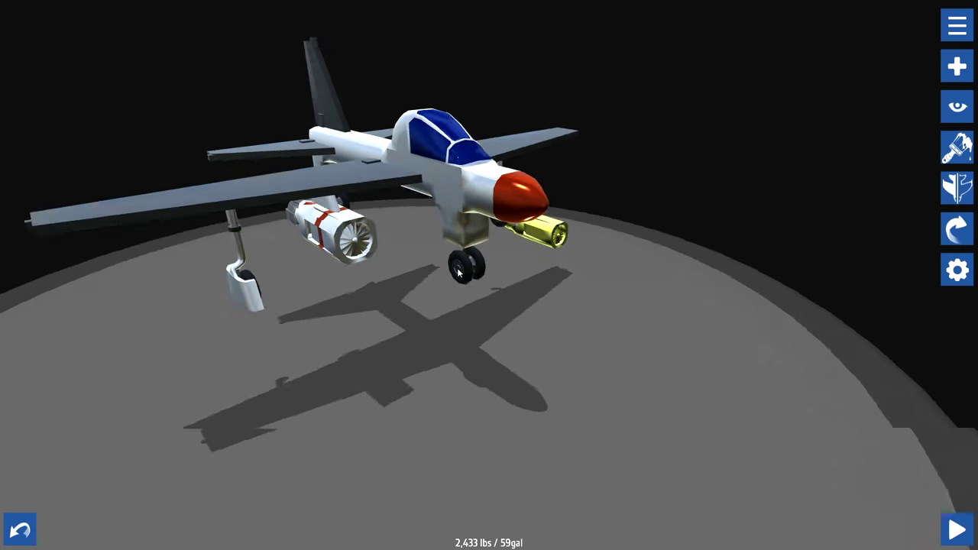
mouse_move(459, 274)
mouse_down()
mouse_move(470, 280)
mouse_move(374, 293)
mouse_move(365, 247)
mouse_move(413, 251)
mouse_up()
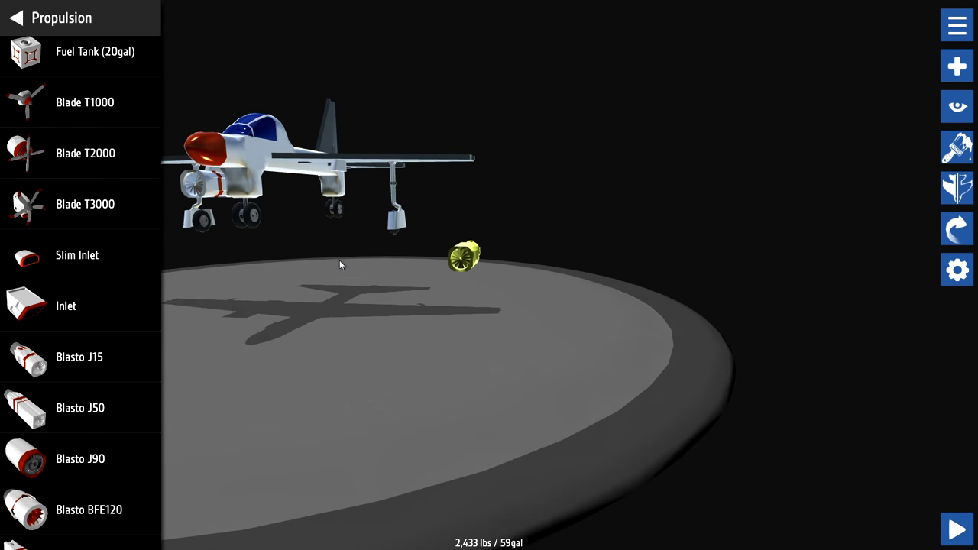
drag(340, 258, 422, 289)
mouse_move(464, 251)
mouse_down()
mouse_move(358, 217)
mouse_move(306, 160)
mouse_move(295, 161)
mouse_up()
mouse_move(327, 258)
mouse_down()
mouse_move(398, 273)
mouse_move(406, 333)
mouse_move(395, 382)
mouse_move(411, 382)
mouse_up()
drag(660, 519, 664, 533)
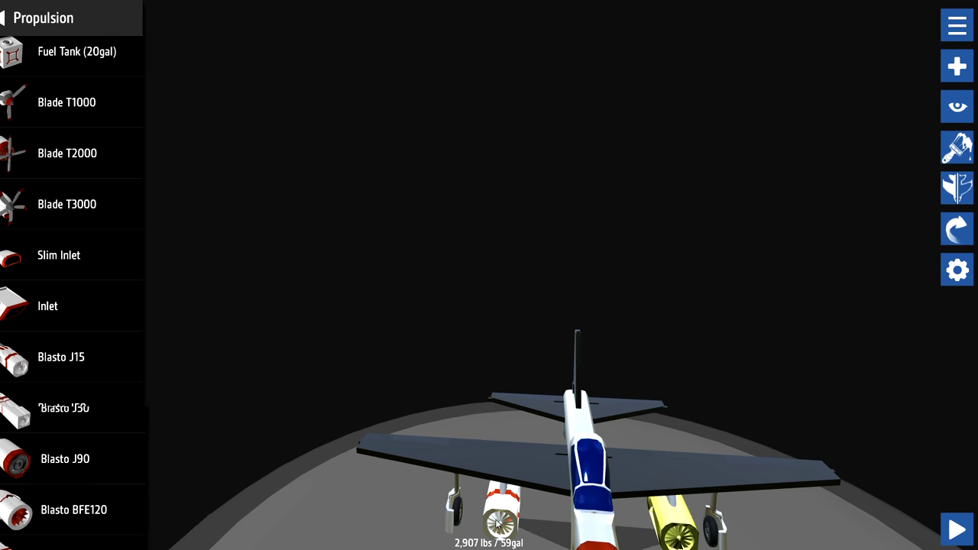
drag(499, 529, 500, 529)
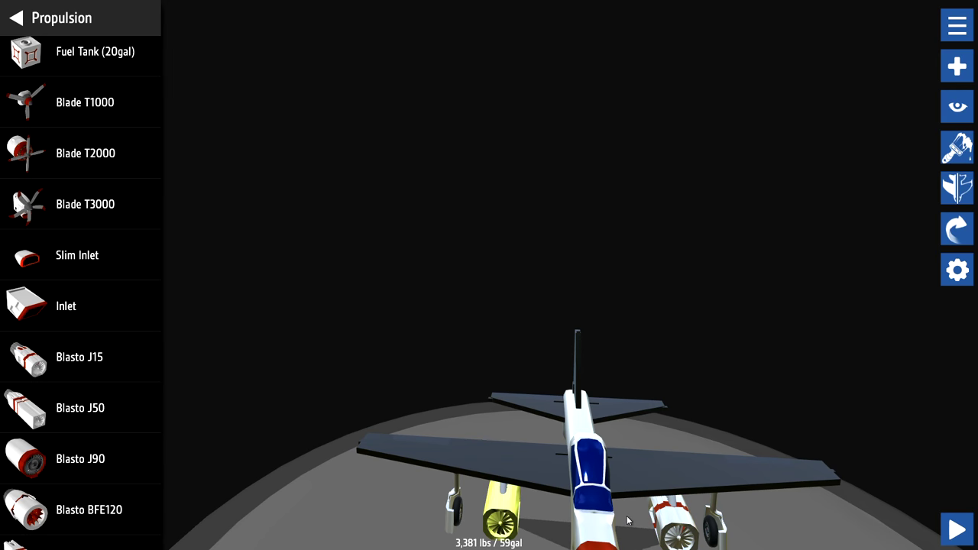
drag(645, 528, 672, 526)
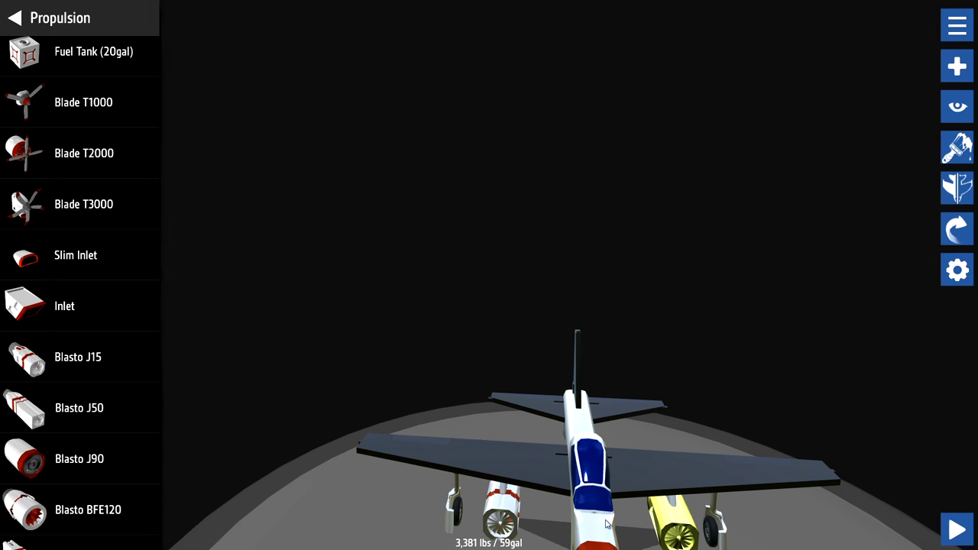
click(501, 513)
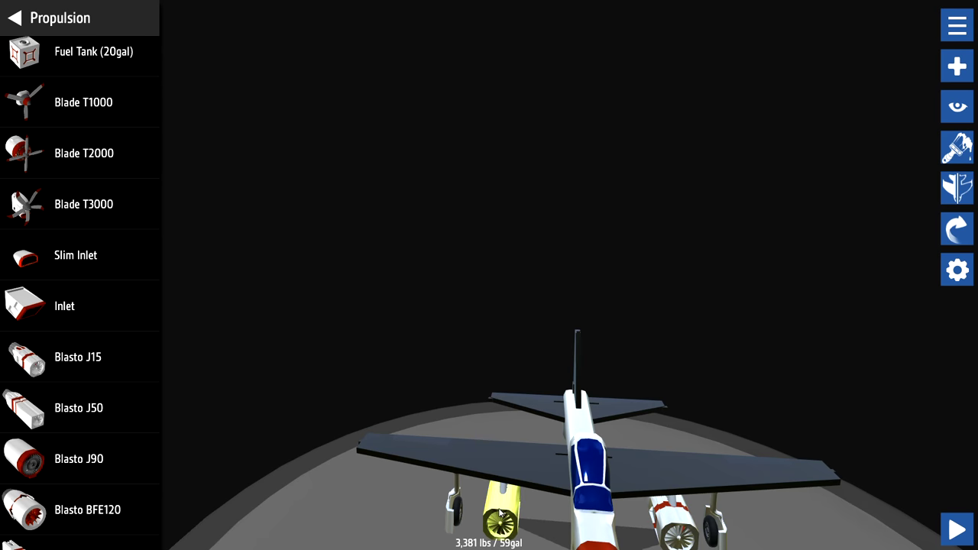
Undo an accidental landing gear move and launch the twin-jet test flight.
mouse_move(676, 390)
mouse_down()
mouse_move(731, 384)
mouse_move(703, 354)
mouse_move(703, 410)
mouse_move(517, 385)
mouse_move(555, 387)
mouse_up()
scroll(556, 388, down, 5)
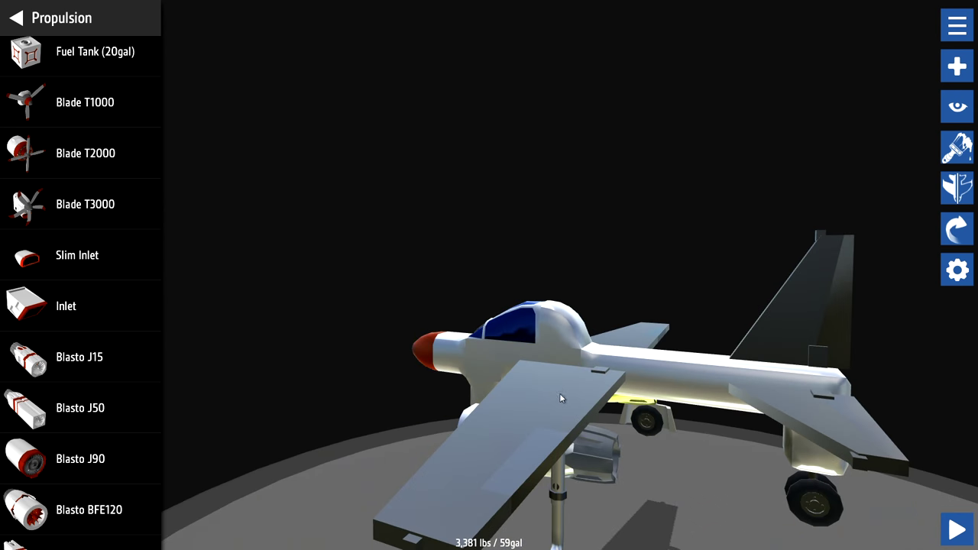
mouse_move(668, 471)
mouse_down()
mouse_move(665, 447)
mouse_move(723, 458)
mouse_move(680, 440)
mouse_up()
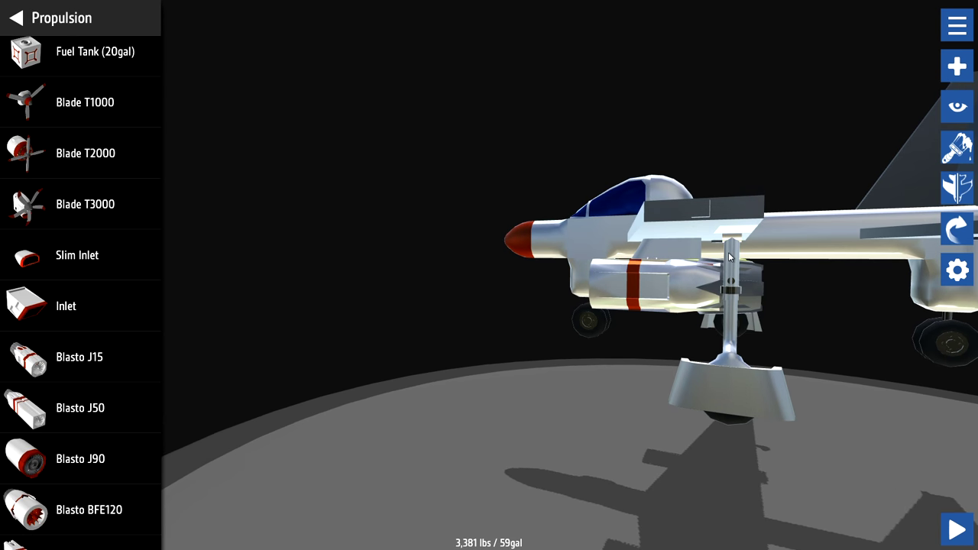
mouse_move(729, 254)
mouse_down()
mouse_move(707, 258)
mouse_move(702, 276)
mouse_move(702, 251)
mouse_up()
key(ctrl+z)
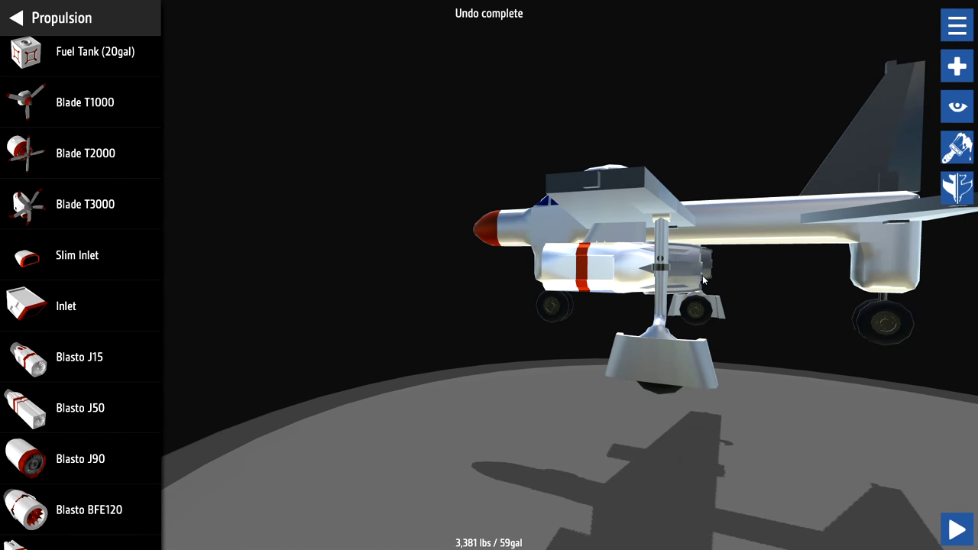
click(955, 535)
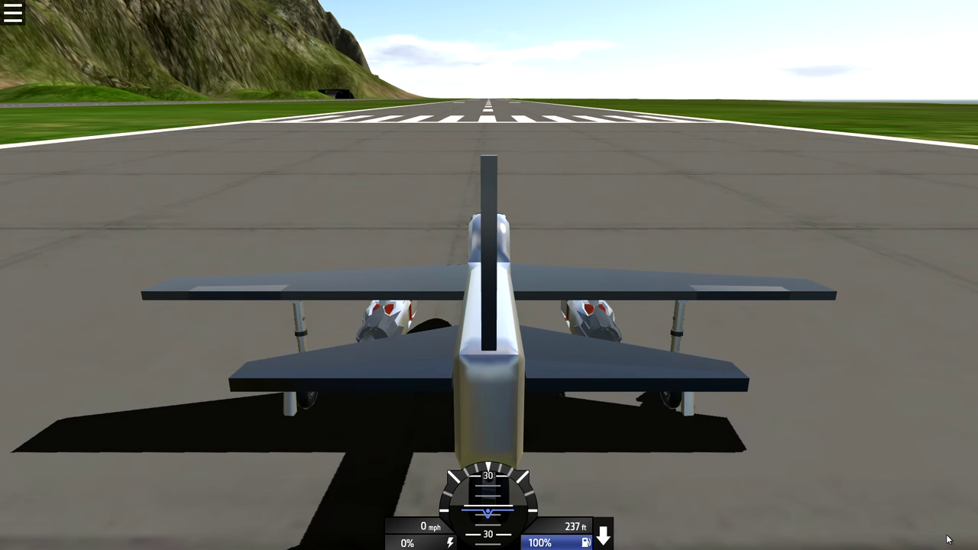
Throttle both jets to 100% and climb from the runway to about 5,800 ft.
key(shift)
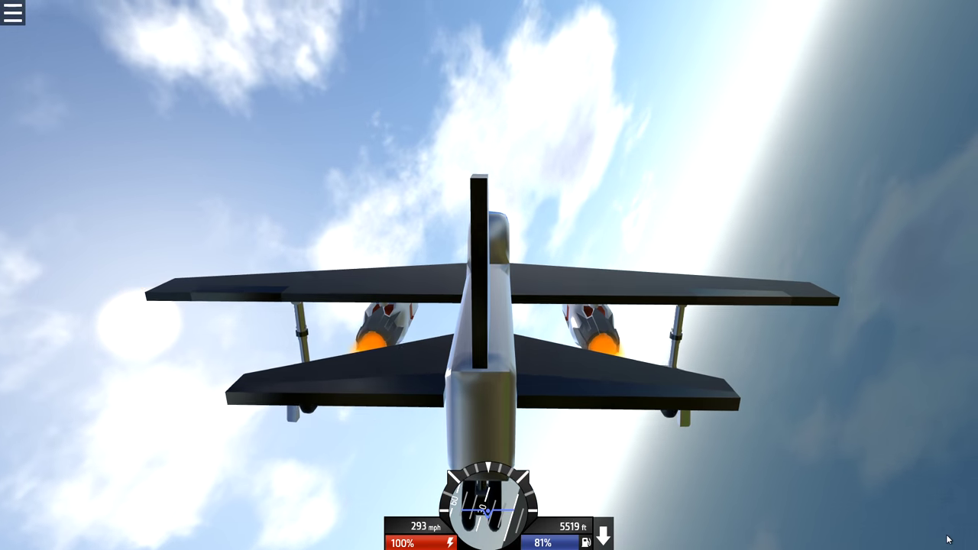
Cycle cameras back to Chase View and pitch down to descend to about 3,700 ft.
key(c)
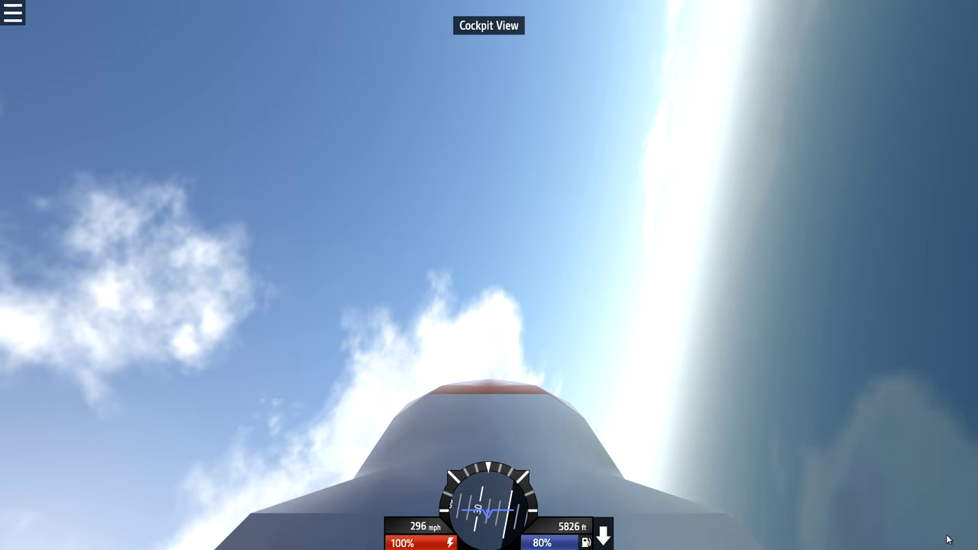
key(c)
key(c)
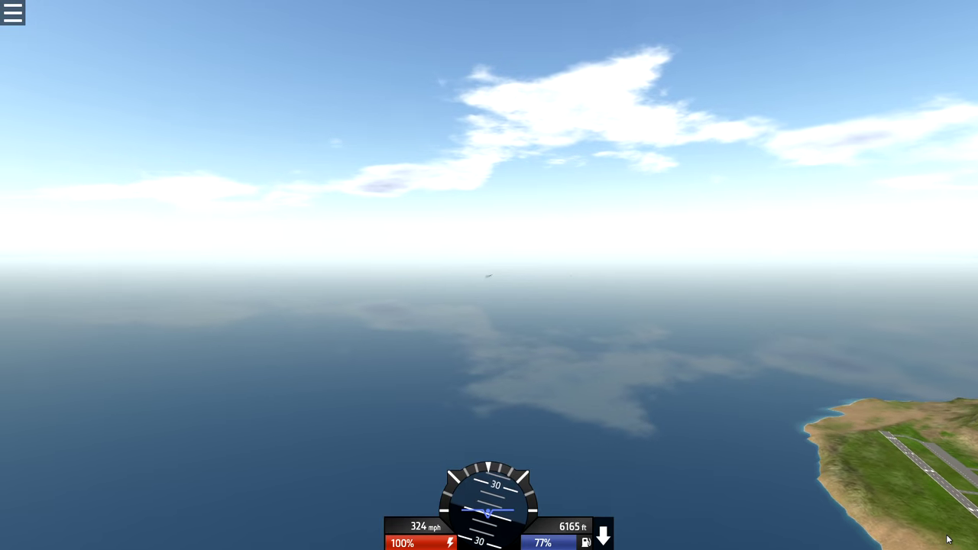
key(c)
key(c)
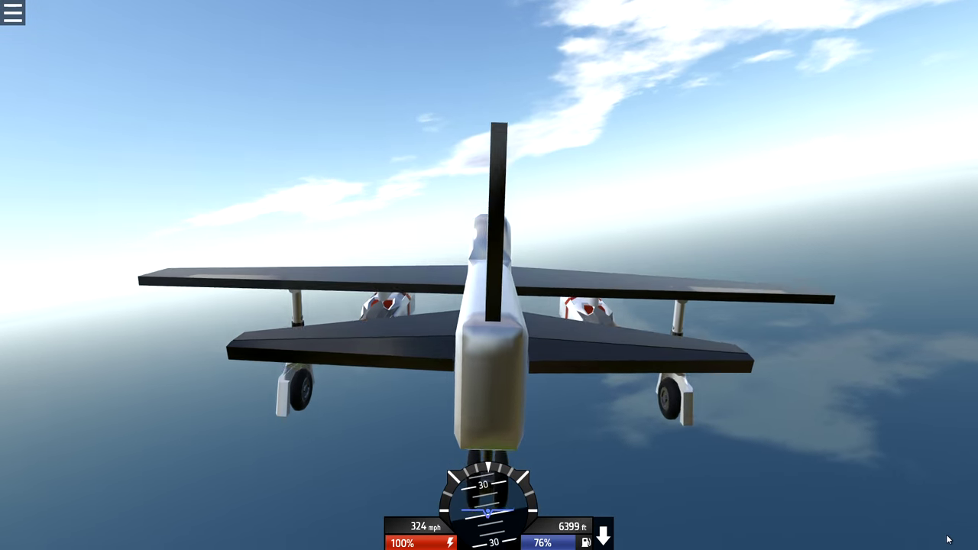
key(w)
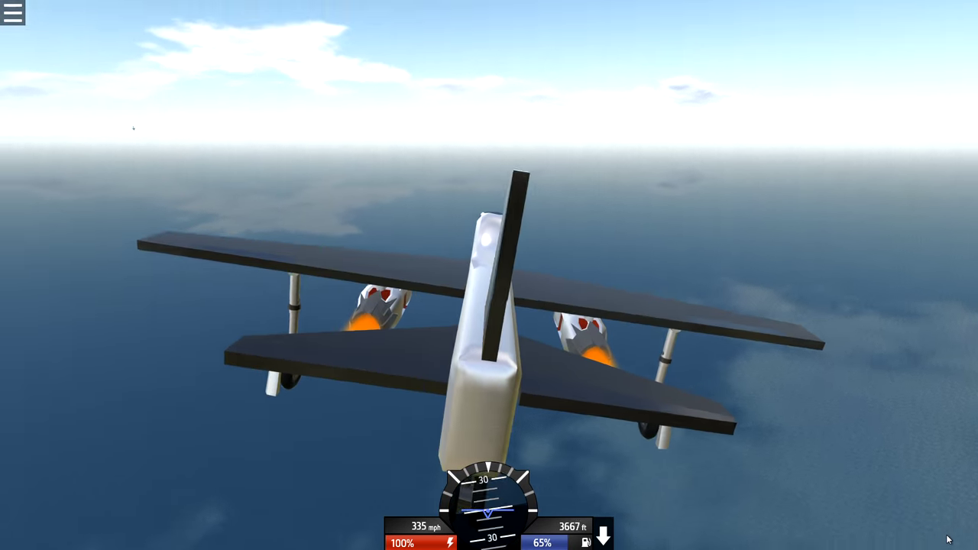
Level the wings, bank left into a brief climb, then roll level and briefly right.
key(a)
key(d)
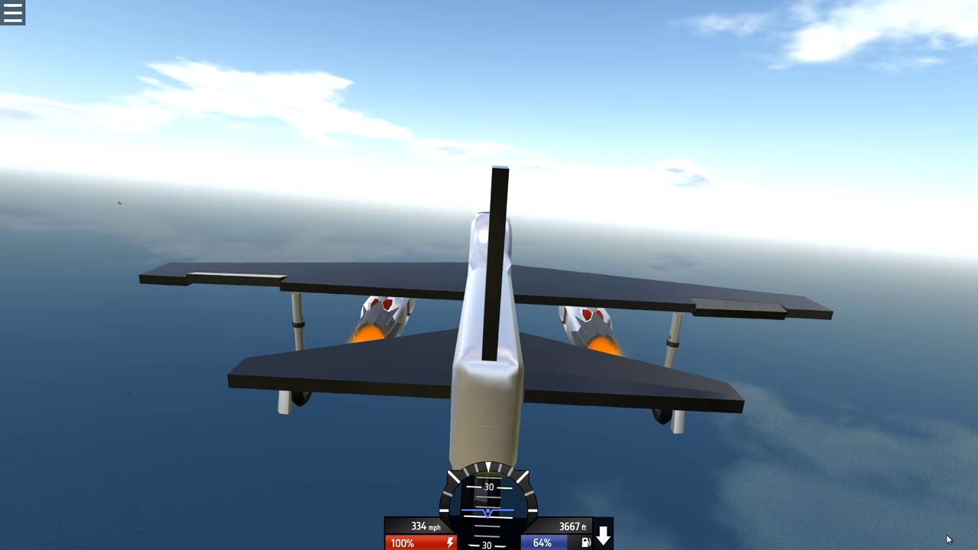
key(a)
key(s)
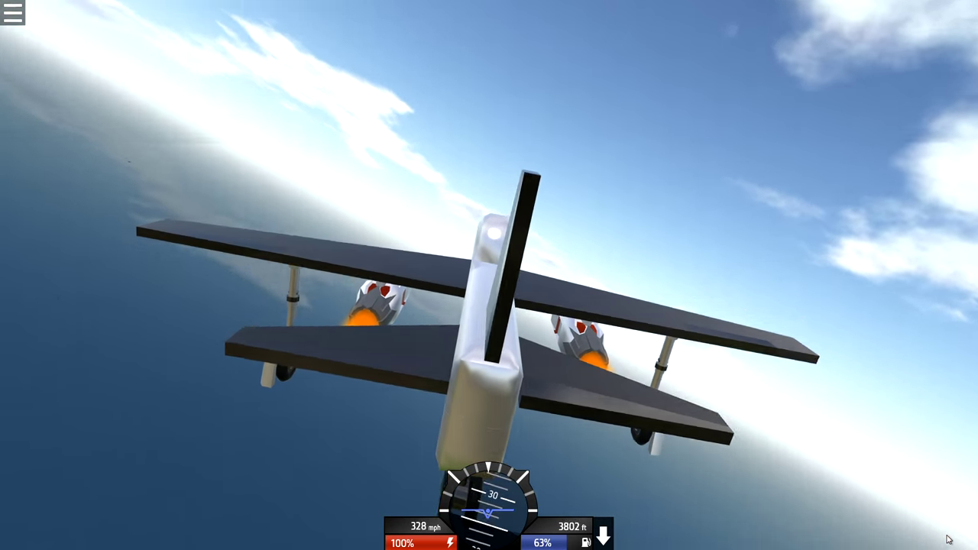
key(d)
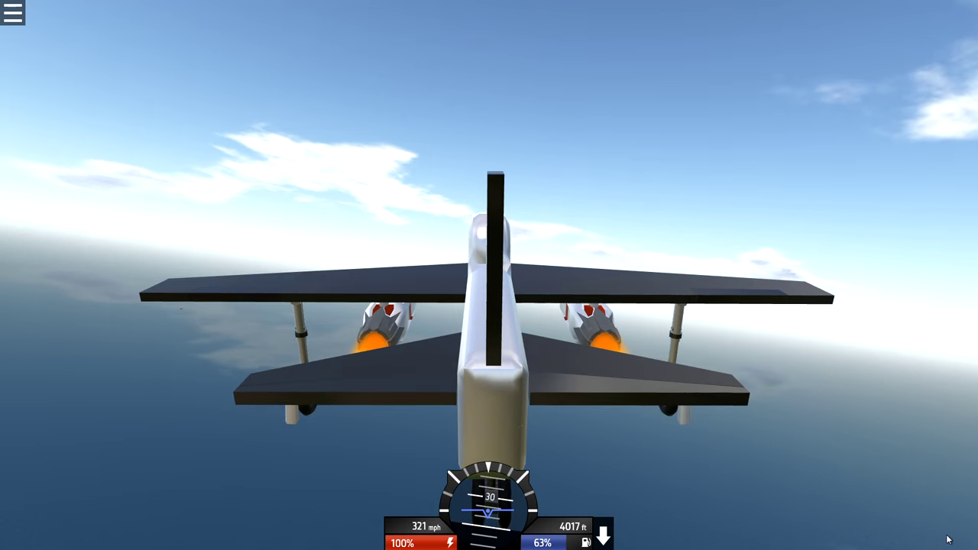
key(d)
Nose down into a descent through a steep right bank until the runway comes into view.
key(w)
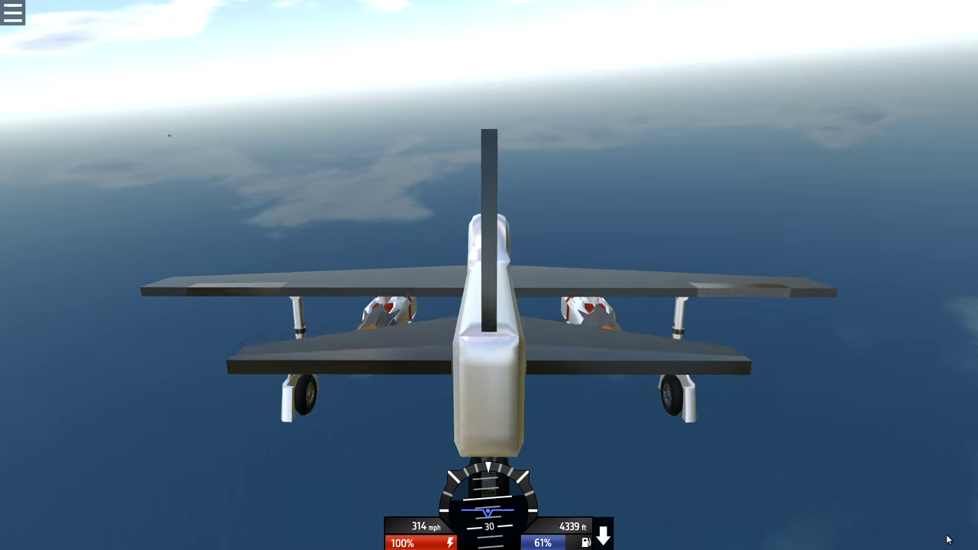
key(a)
key(d)
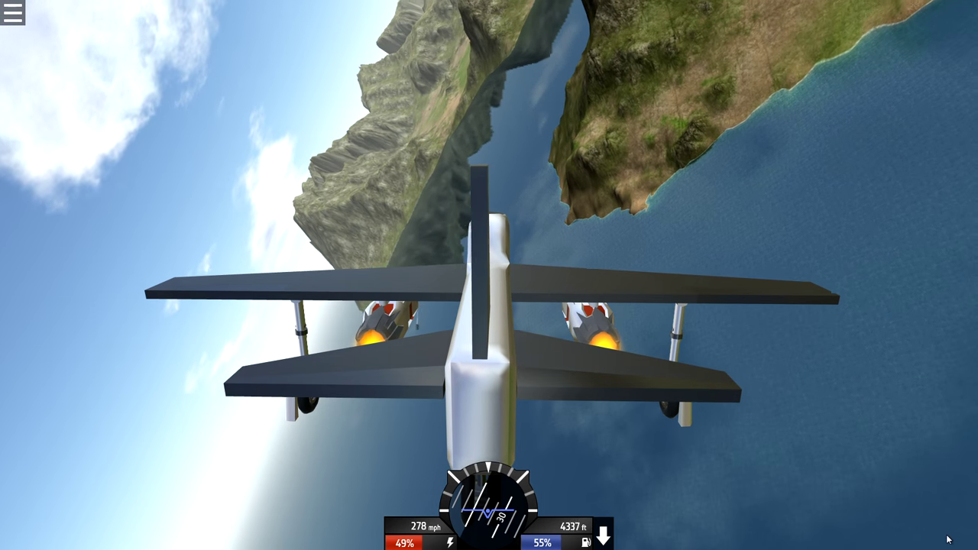
key(a)
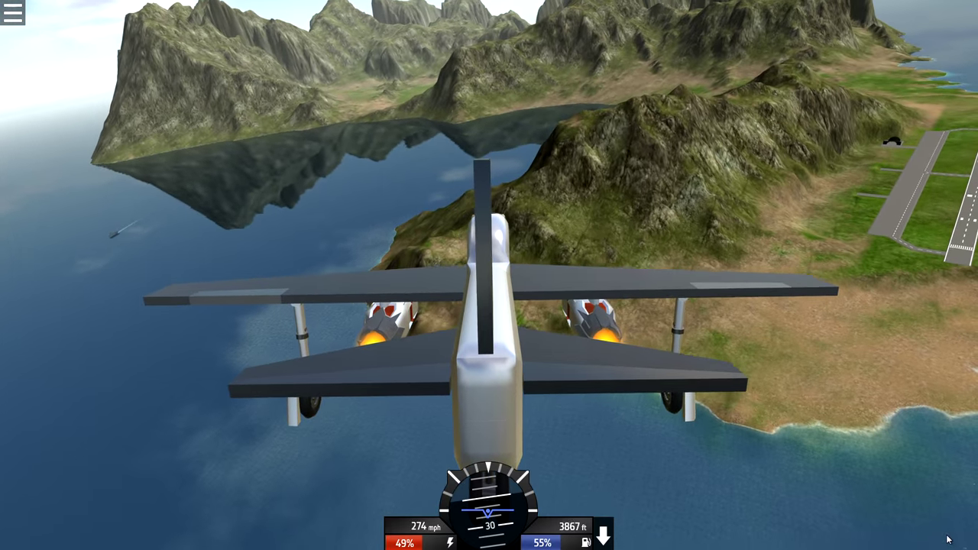
key(d)
key(a)
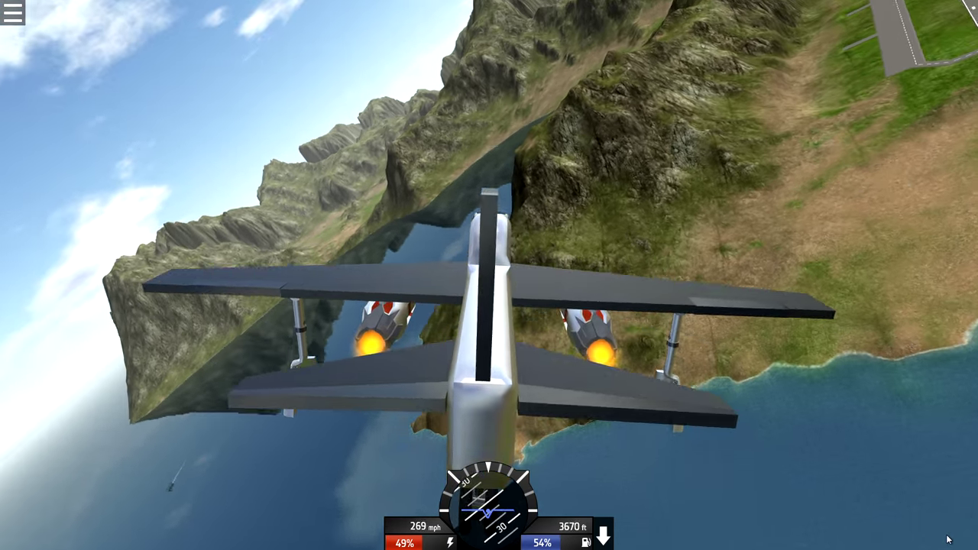
Pull up to slow down, then dive and line up over the runway near 1,600 ft.
key(s)
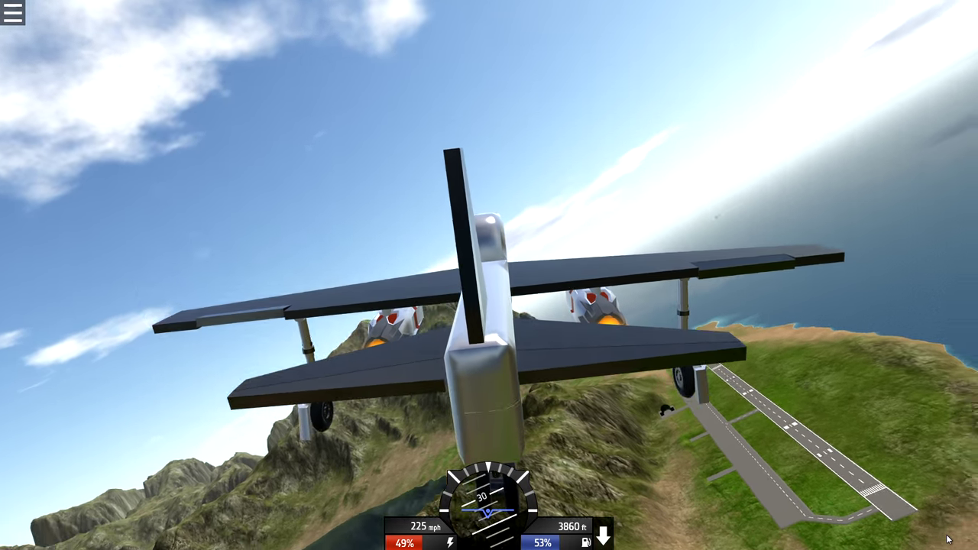
key(a)
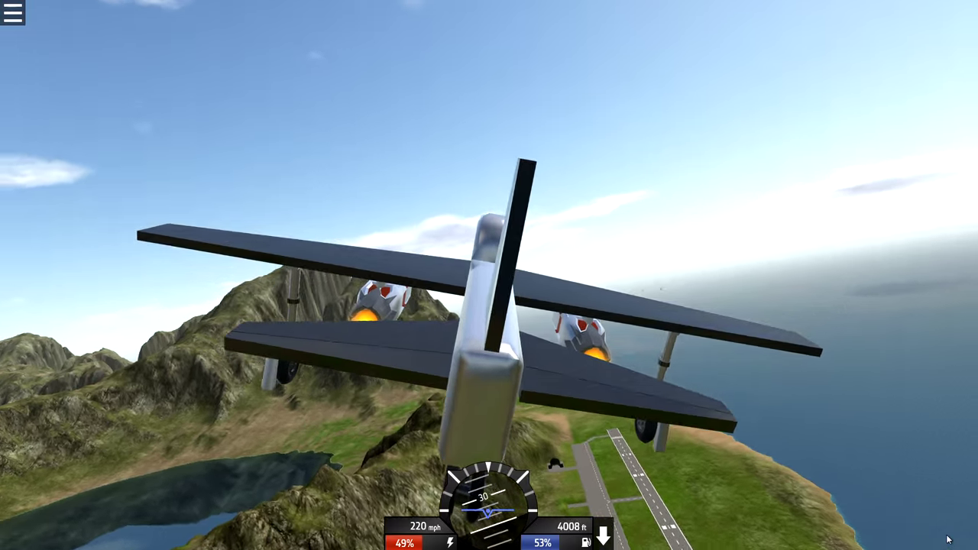
key(a)
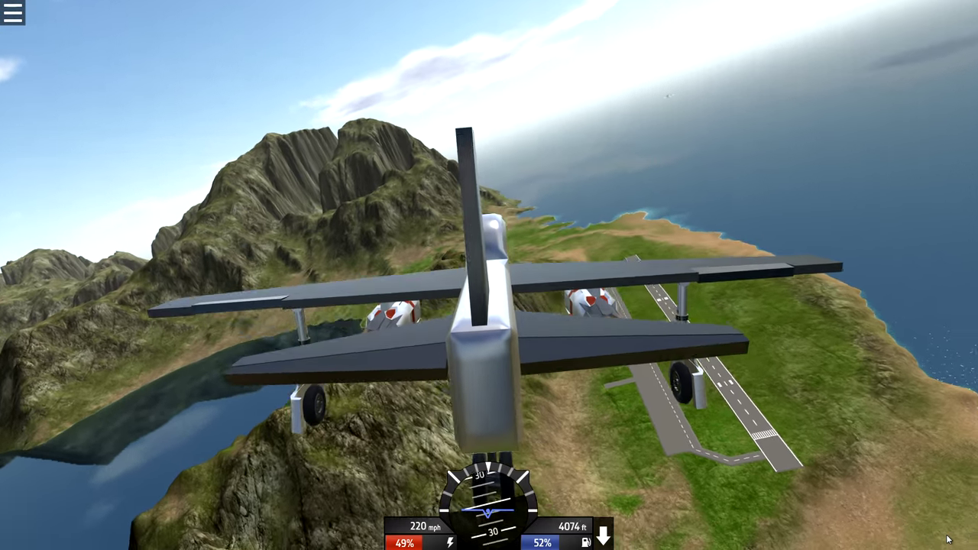
key(d)
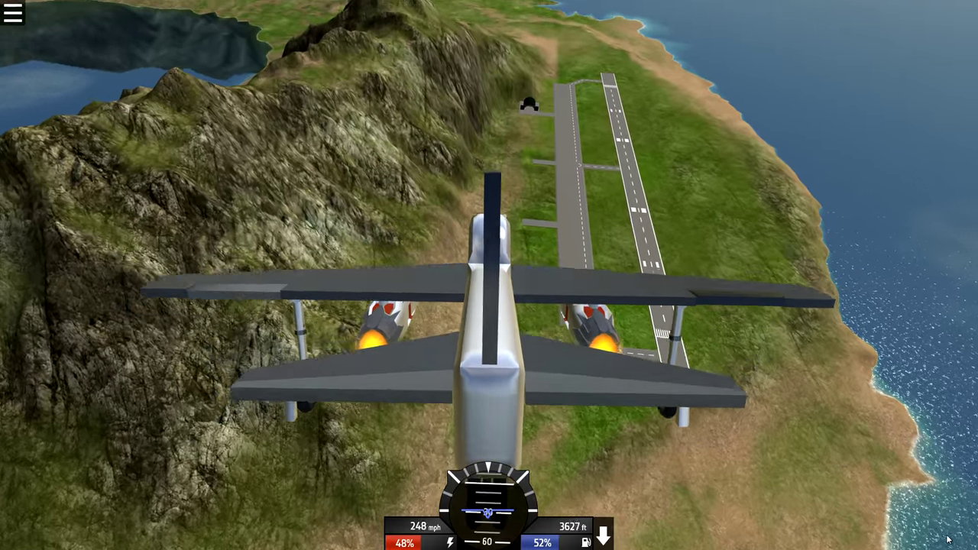
key(a)
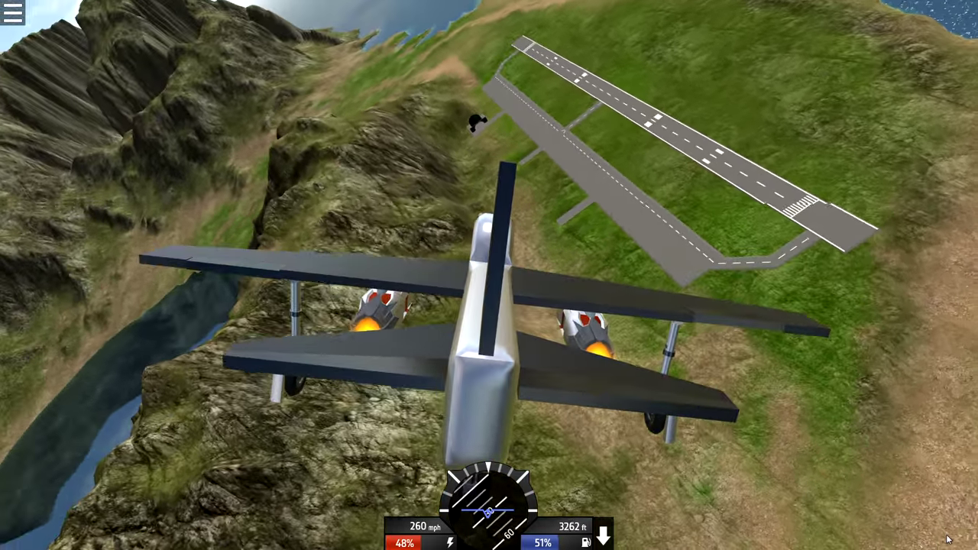
key(d)
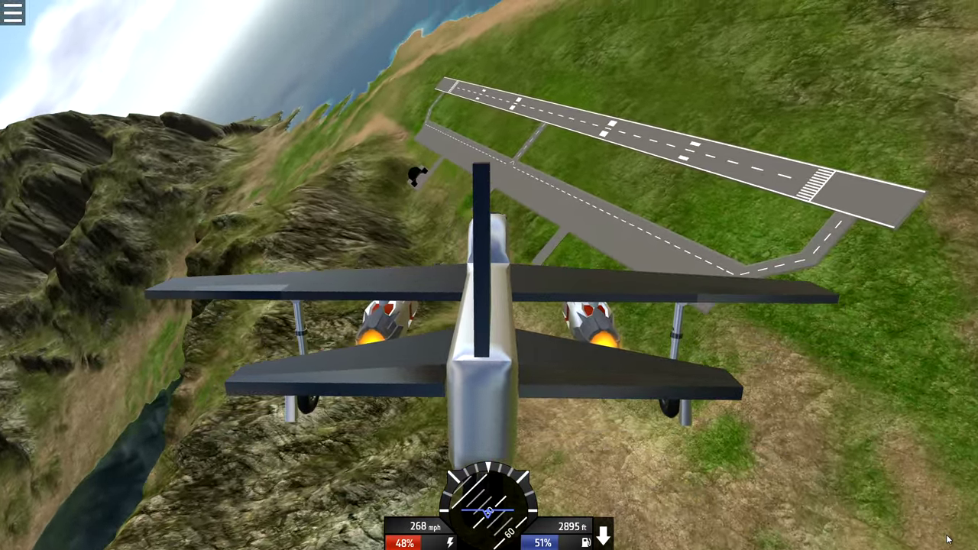
key(a)
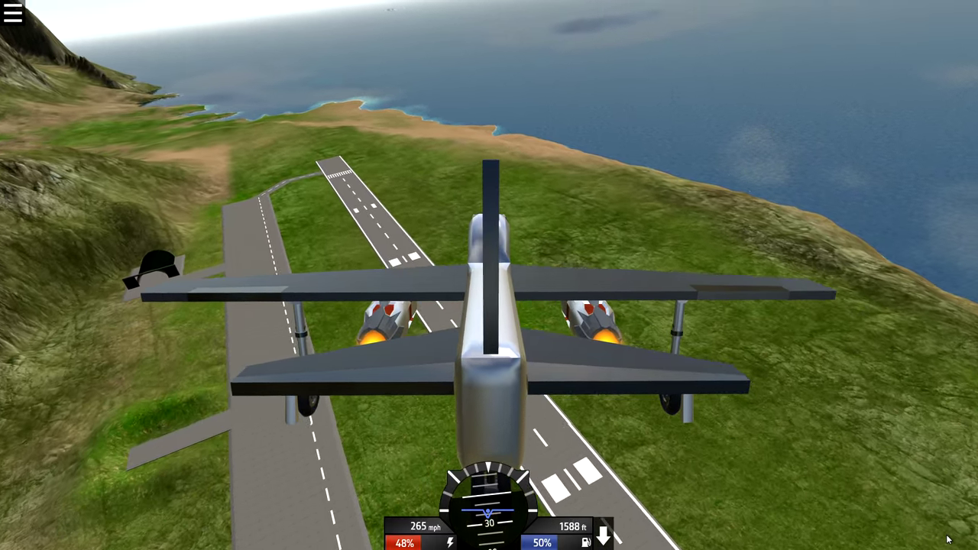
Hold pitch-up to recover from the dive, level out of the right bank, and climb left to 2,512 ft.
key(s)
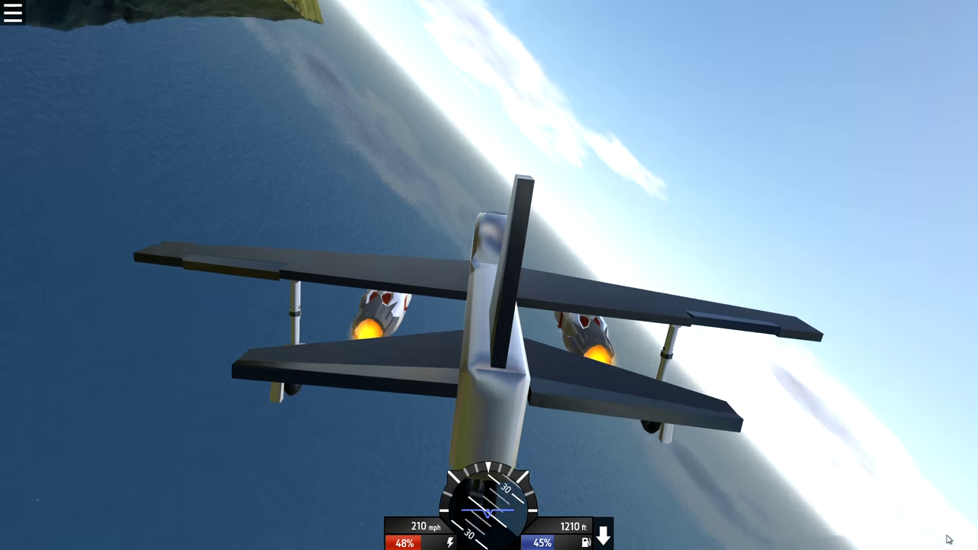
key(a)
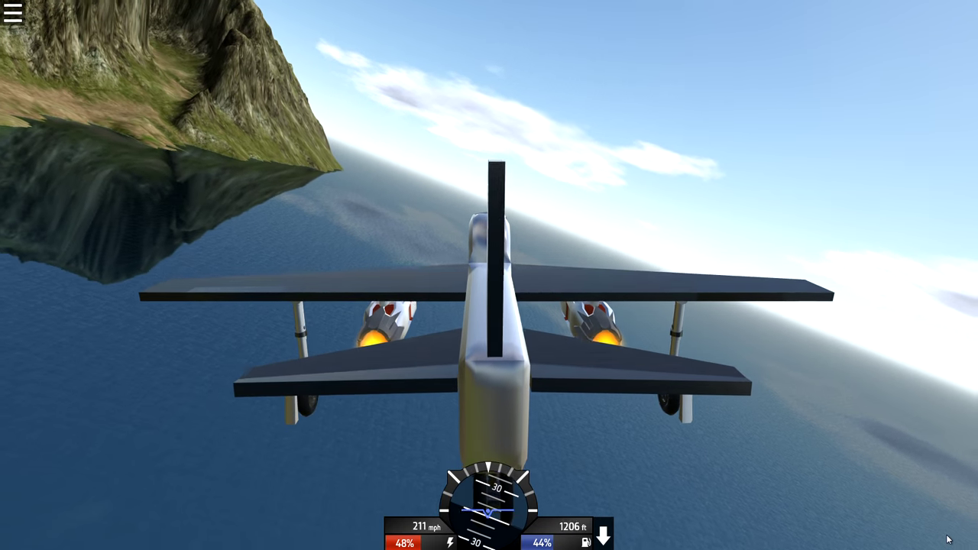
key(a)
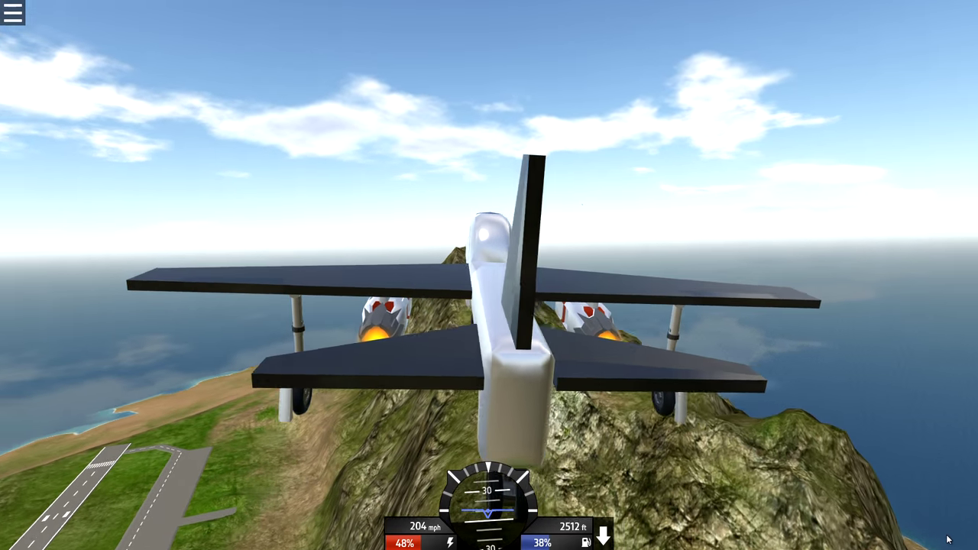
Turn the jet around in a steep right bank, glancing at the orbiting camera, then descend.
key(d)
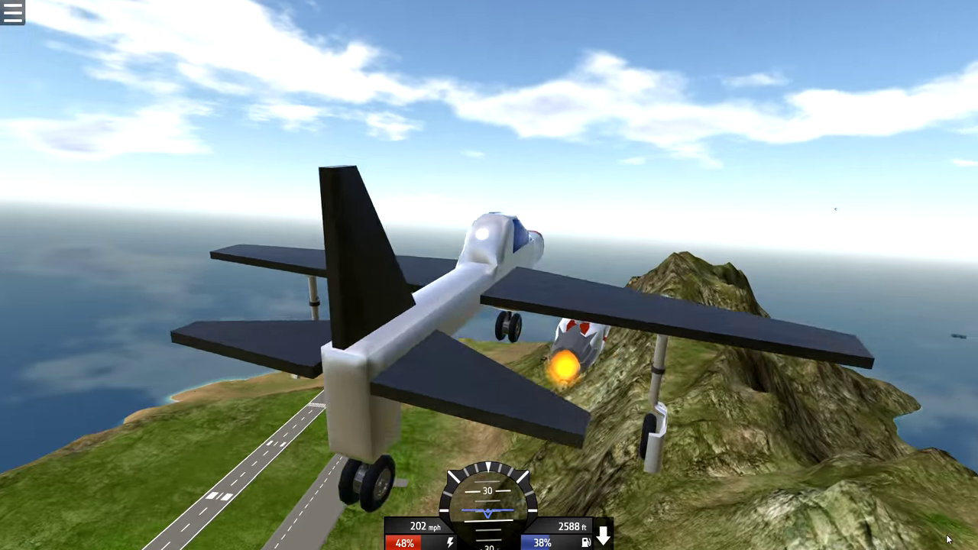
key(d)
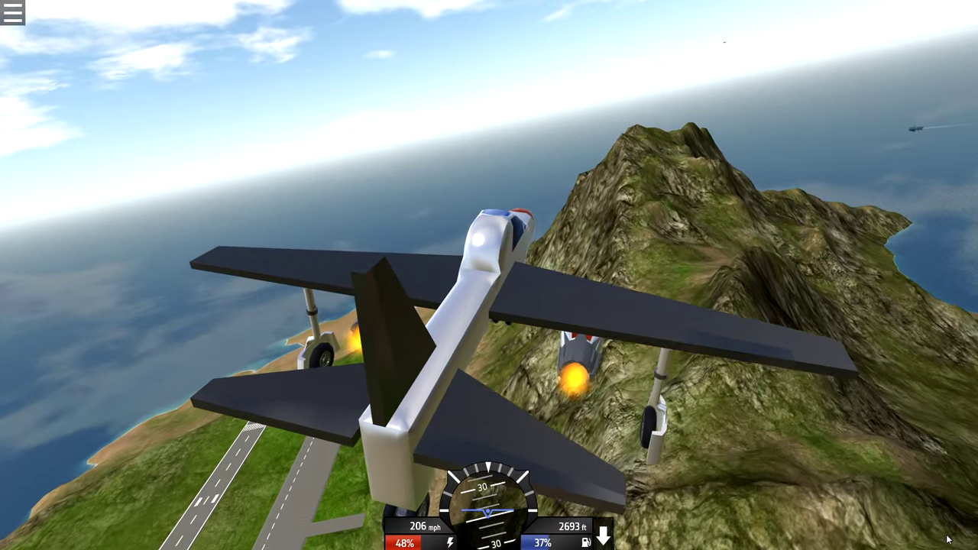
key(v)
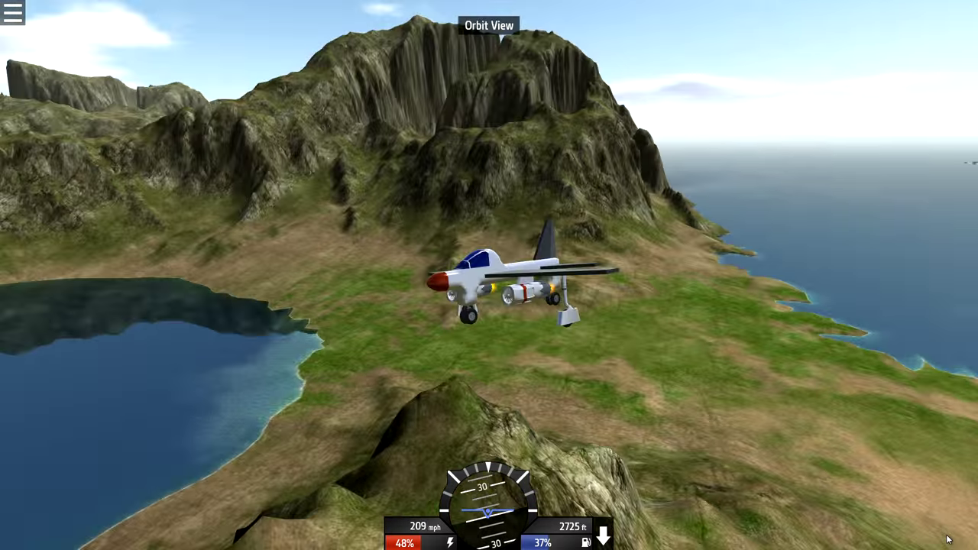
key(v)
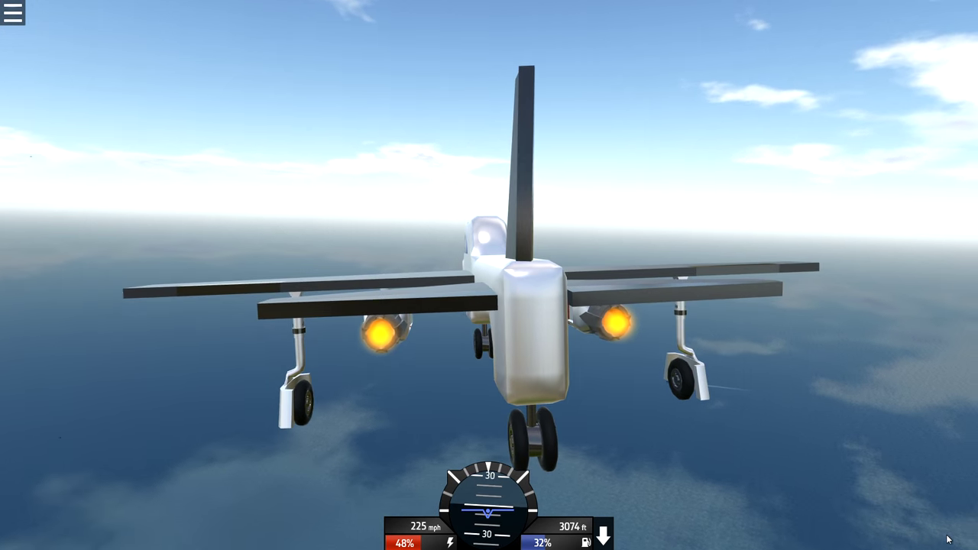
key(d)
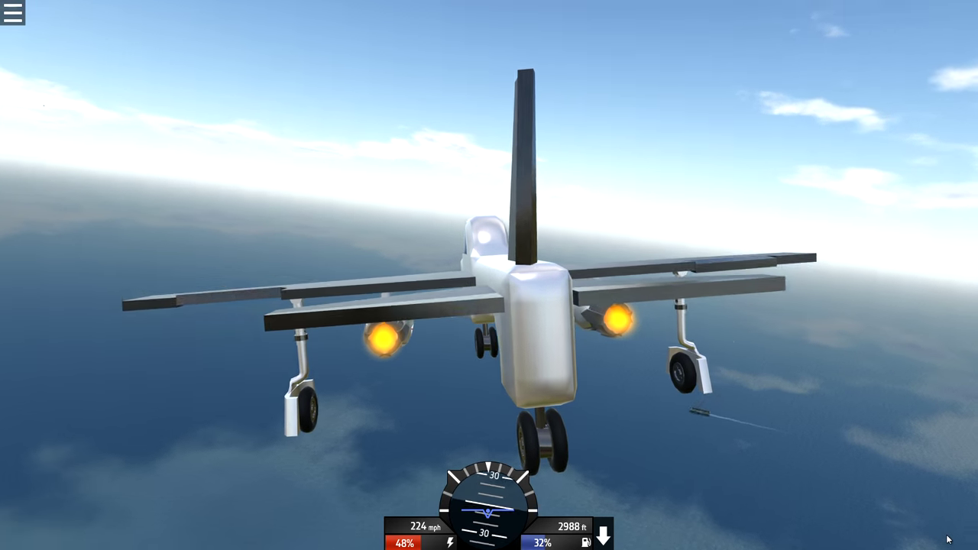
key(d)
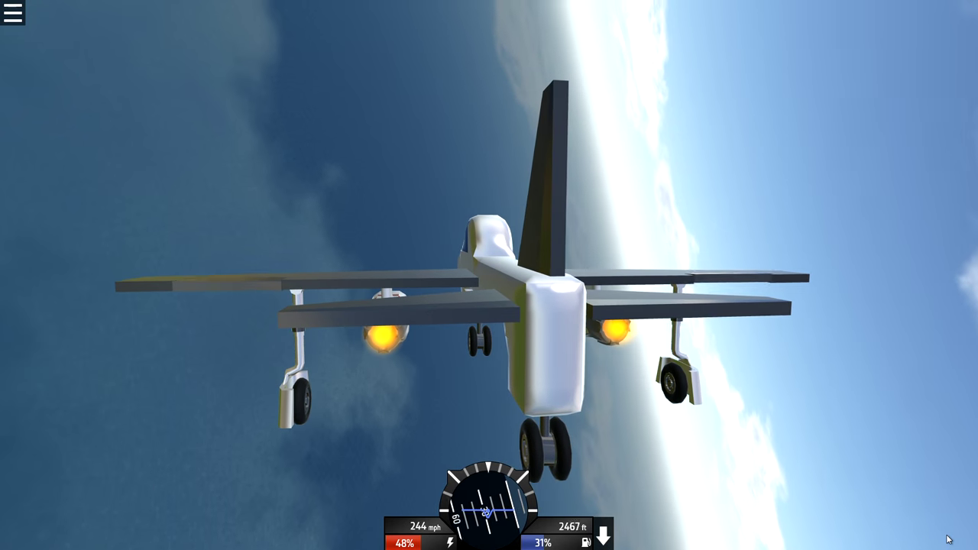
key(a)
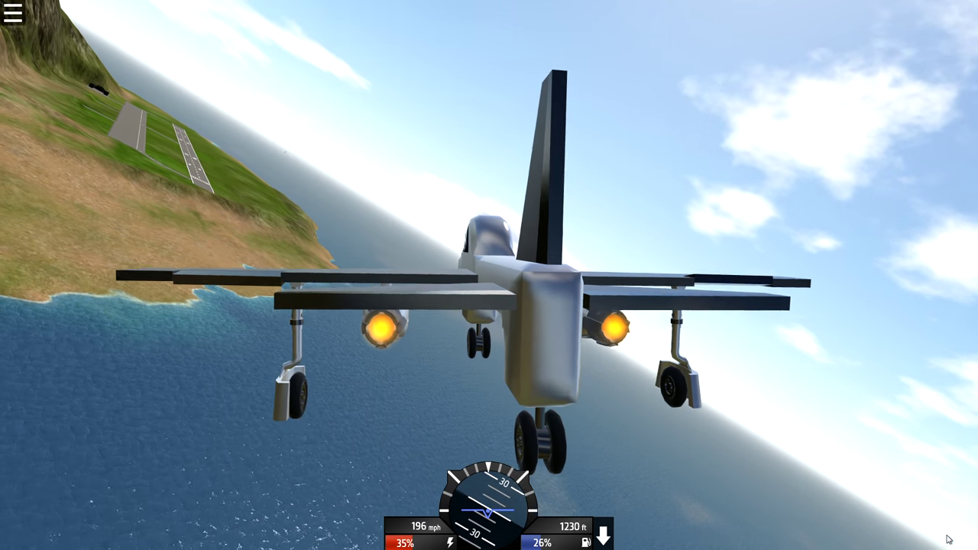
Level the wings and adjust the bank to align with the runway, descending through about 666 ft.
key(d)
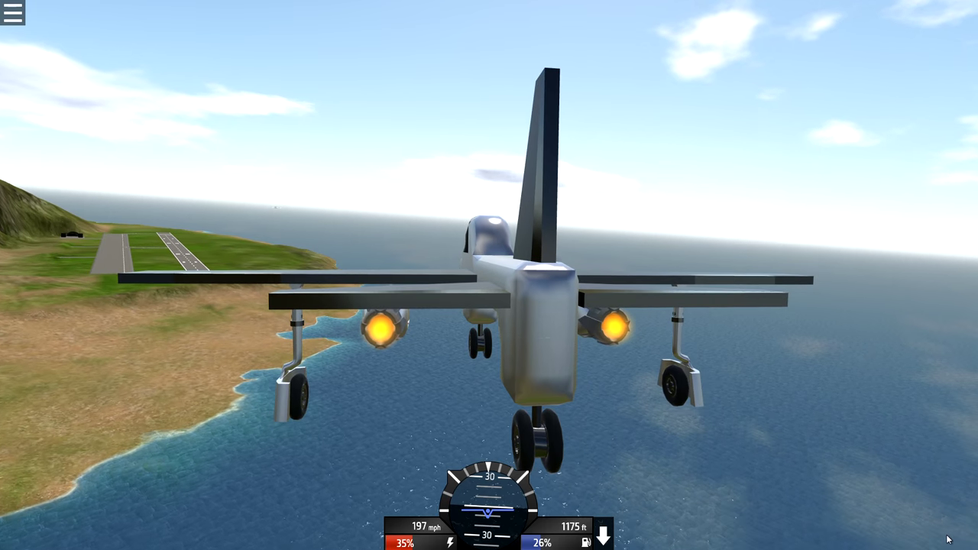
key(d)
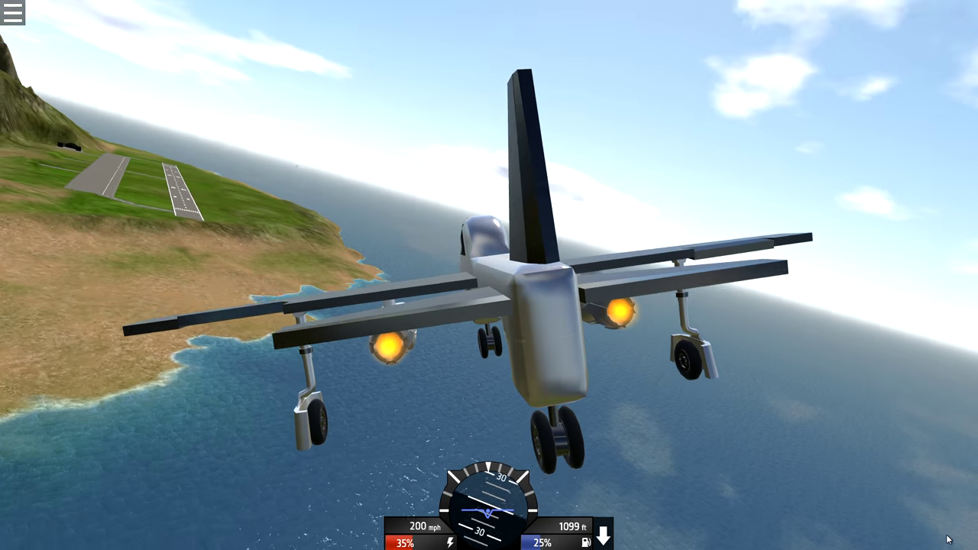
key(a)
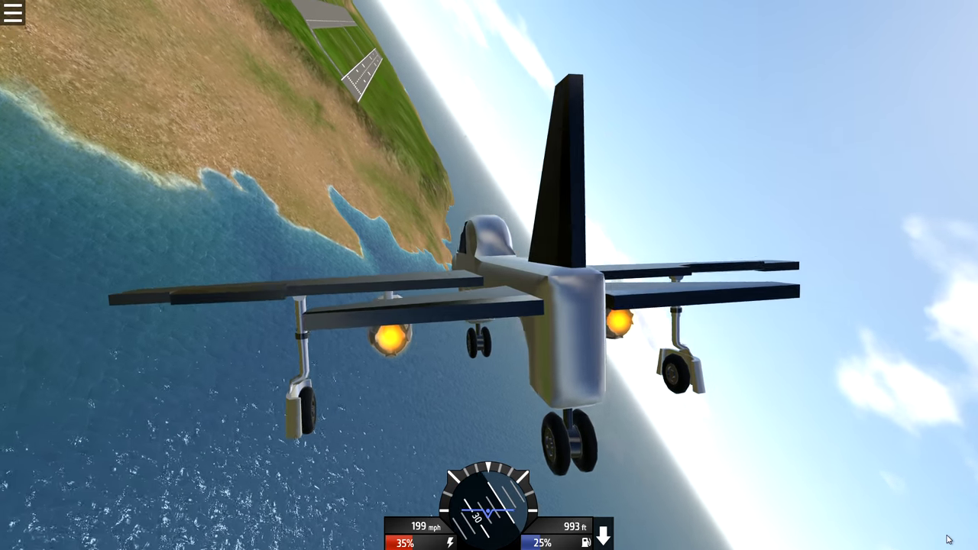
key(d)
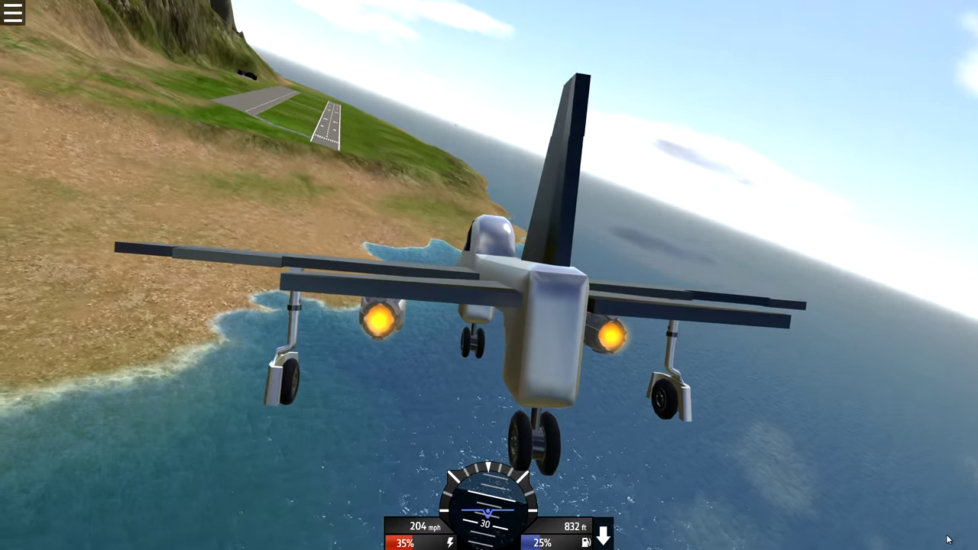
key(d)
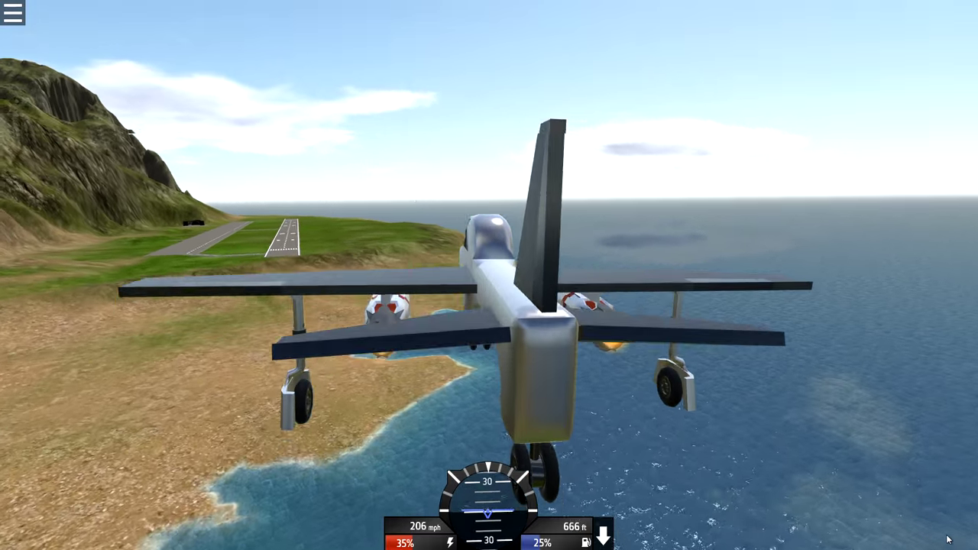